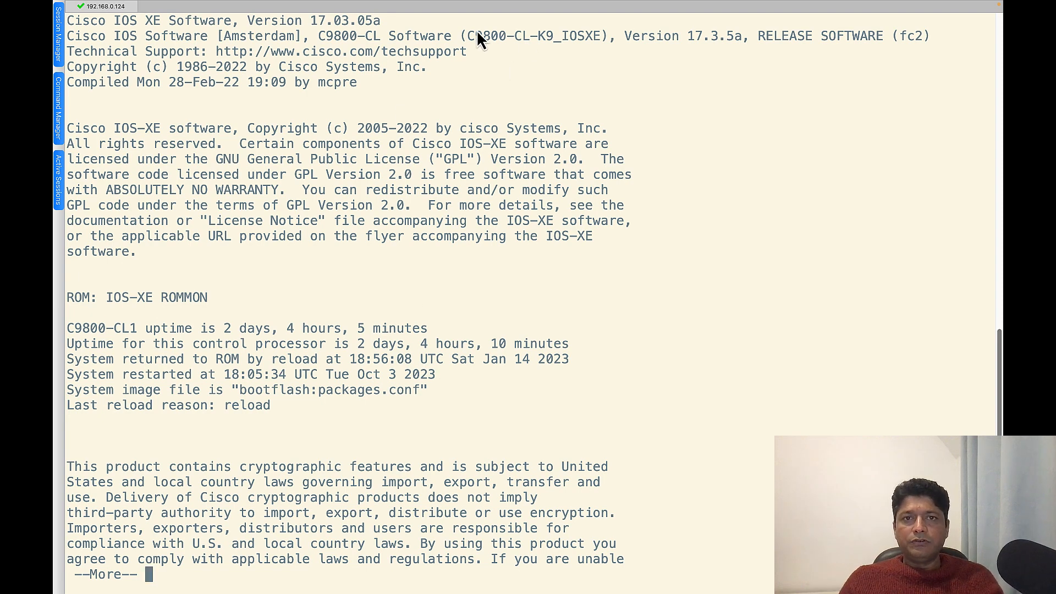
Highlight the software version number 17.3.5a in the controller's version output.
drag(460, 34, 747, 38)
click(710, 40)
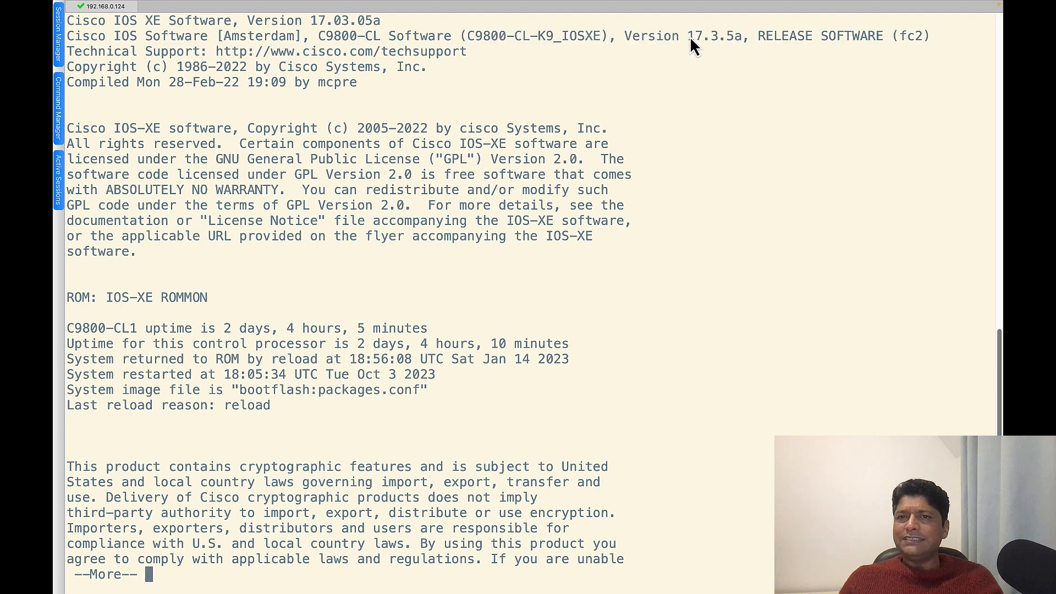
click(744, 42)
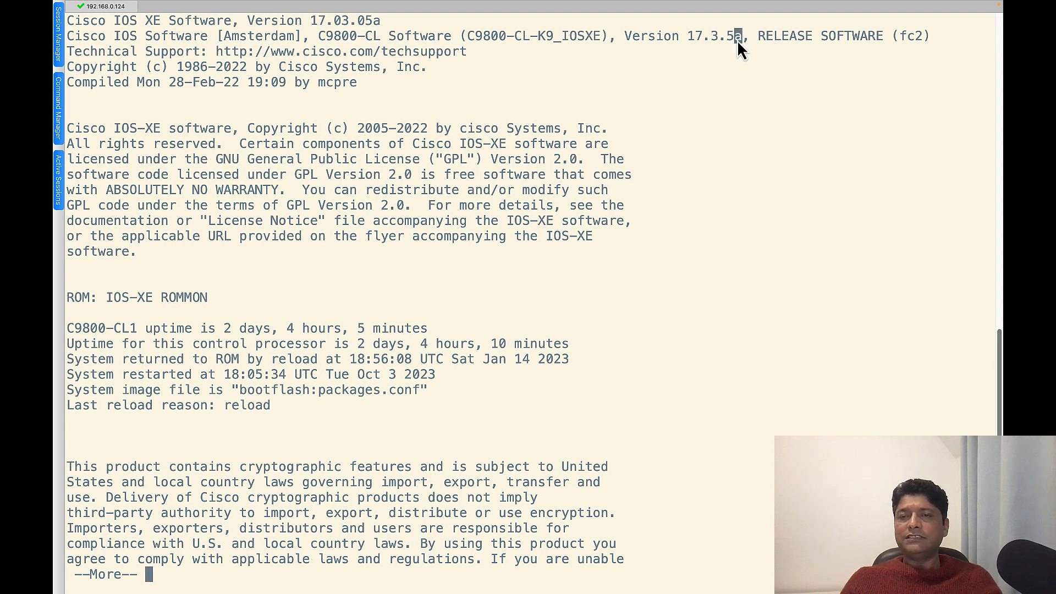
click(736, 47)
drag(748, 39, 699, 40)
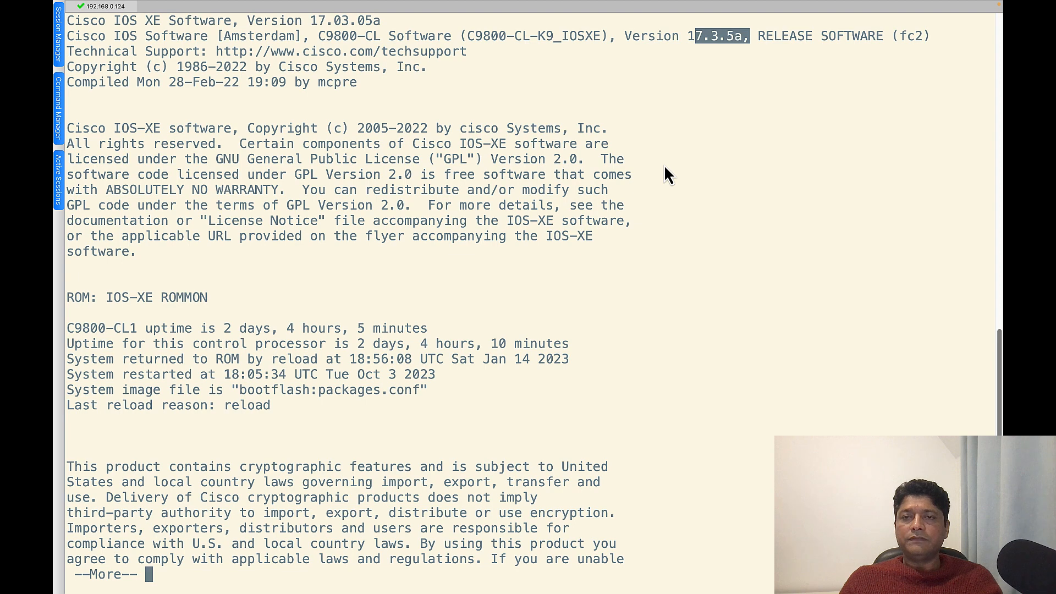
drag(688, 36, 756, 38)
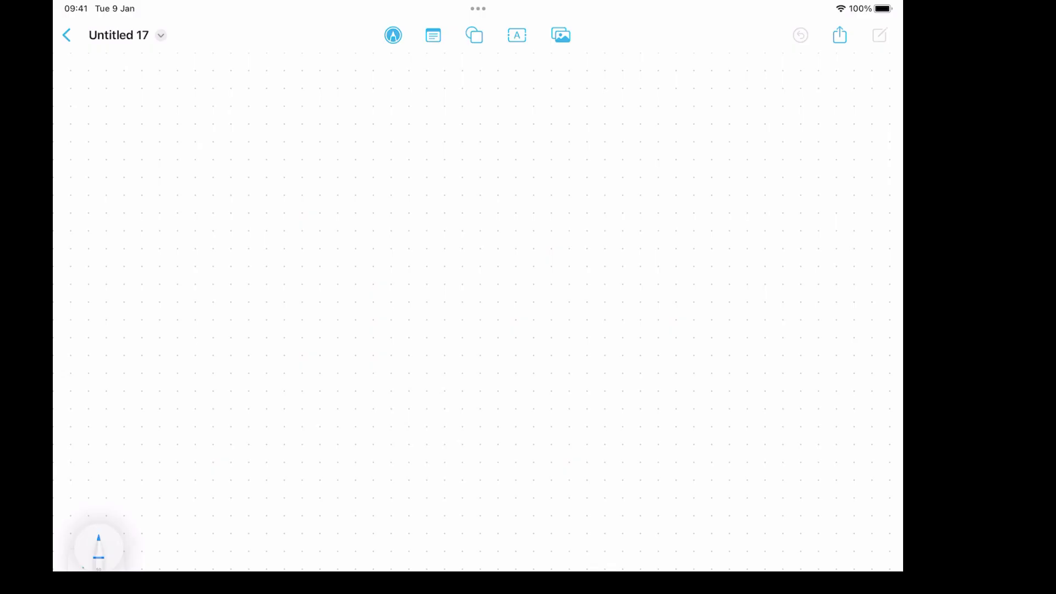
In the Freeform board, set the blue pen to the second-thickest stroke and handwrite "17.3.5a" near the top of the canvas.
click(99, 548)
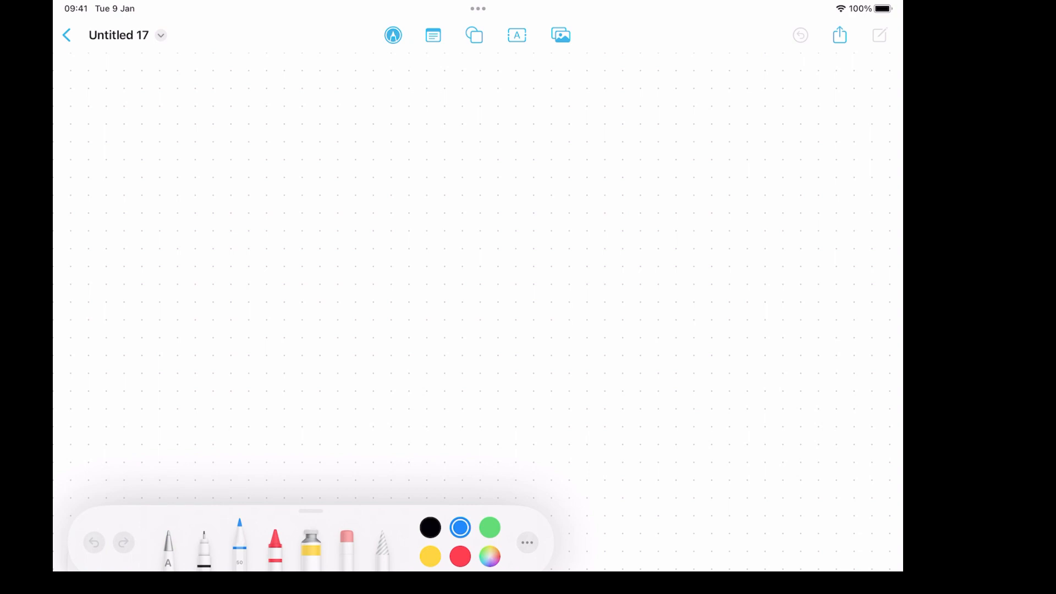
click(239, 544)
click(271, 454)
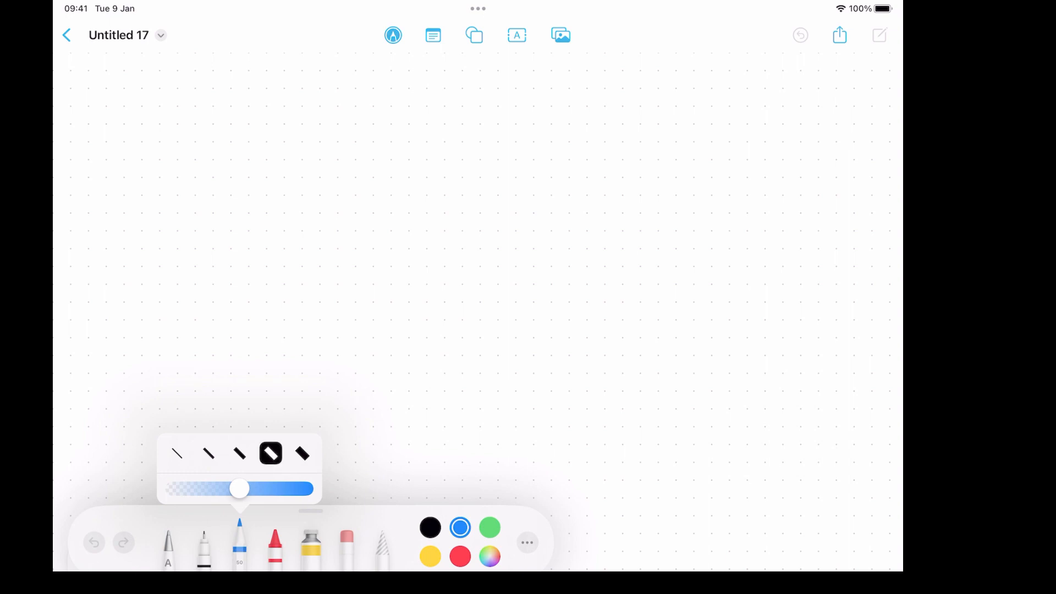
click(252, 127)
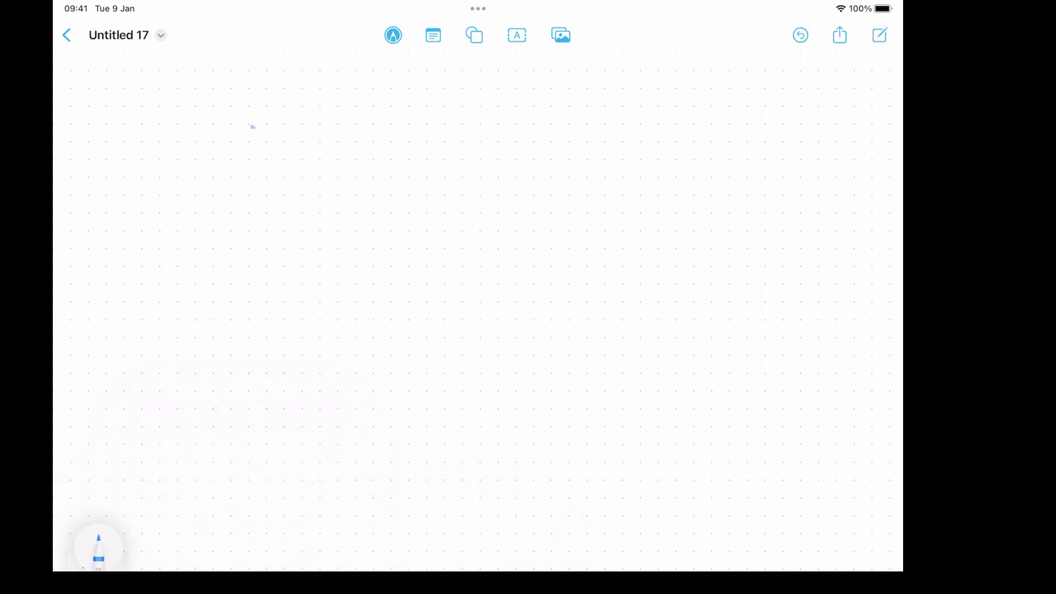
drag(263, 106, 260, 130)
mouse_move(272, 109)
mouse_down()
mouse_move(287, 105)
mouse_move(278, 131)
mouse_move(345, 117)
mouse_move(346, 128)
mouse_up()
click(295, 121)
click(329, 115)
mouse_move(377, 112)
mouse_down()
mouse_move(369, 121)
mouse_move(380, 125)
mouse_up()
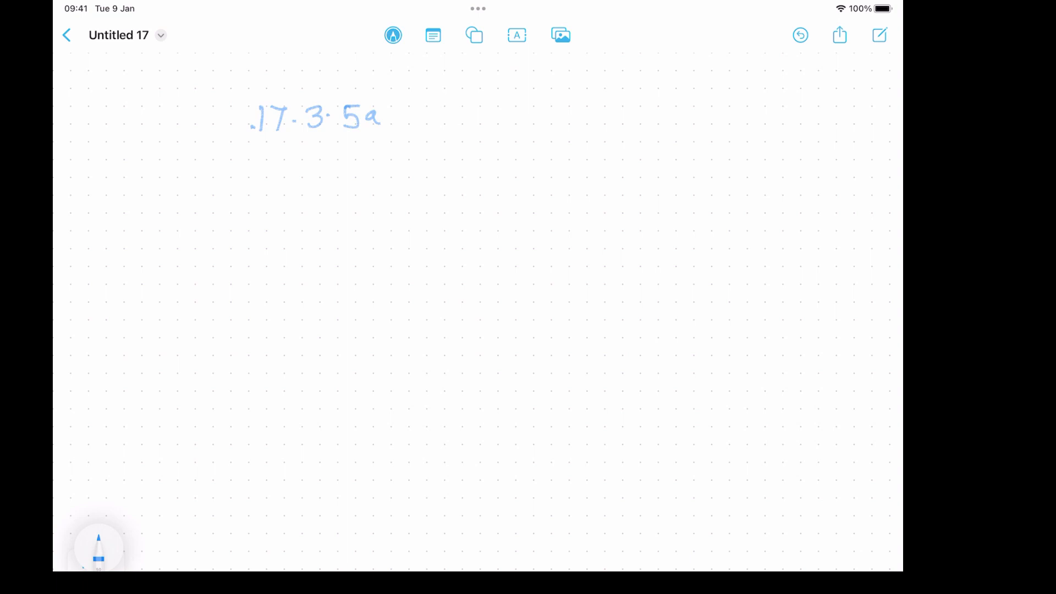
Draw a stepped arrow down from the 17 and label it "major release".
mouse_move(267, 137)
mouse_down()
mouse_move(274, 165)
mouse_move(256, 187)
mouse_move(180, 187)
mouse_move(183, 242)
mouse_move(165, 249)
mouse_move(191, 246)
mouse_up()
mouse_move(130, 290)
mouse_down()
mouse_move(132, 307)
mouse_move(175, 310)
mouse_move(160, 328)
mouse_up()
click(173, 281)
mouse_move(188, 290)
mouse_down()
mouse_move(205, 302)
mouse_move(216, 288)
mouse_up()
drag(132, 344, 218, 356)
drag(222, 343, 237, 353)
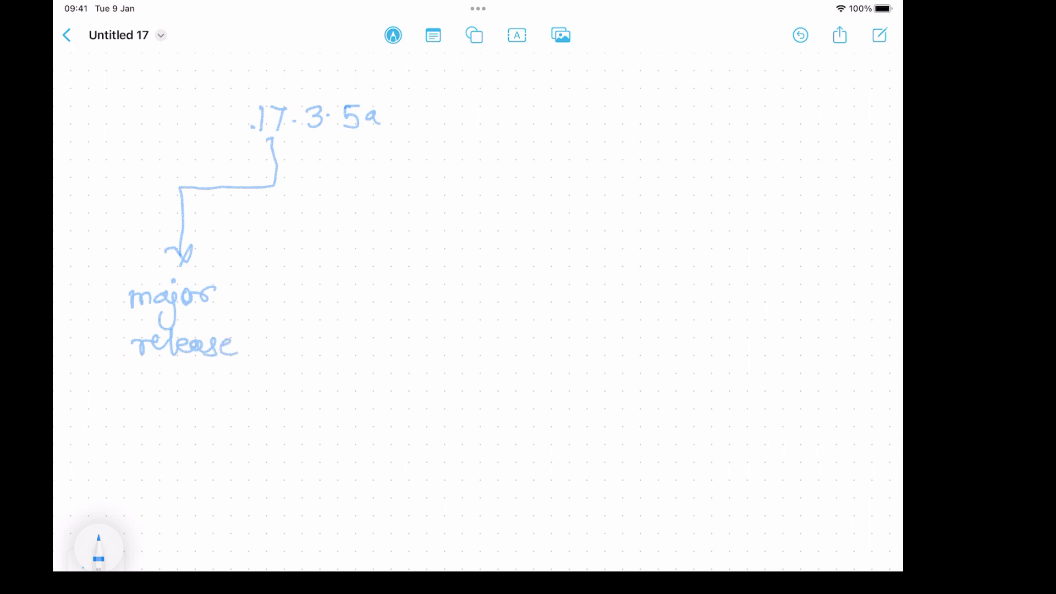
Draw a straight arrow down from the 3 and label it "minor release".
mouse_move(311, 141)
mouse_down()
mouse_move(312, 240)
mouse_move(321, 231)
mouse_up()
drag(281, 302, 305, 300)
mouse_move(311, 287)
mouse_down()
mouse_move(312, 300)
mouse_move(316, 283)
mouse_up()
drag(319, 301, 374, 283)
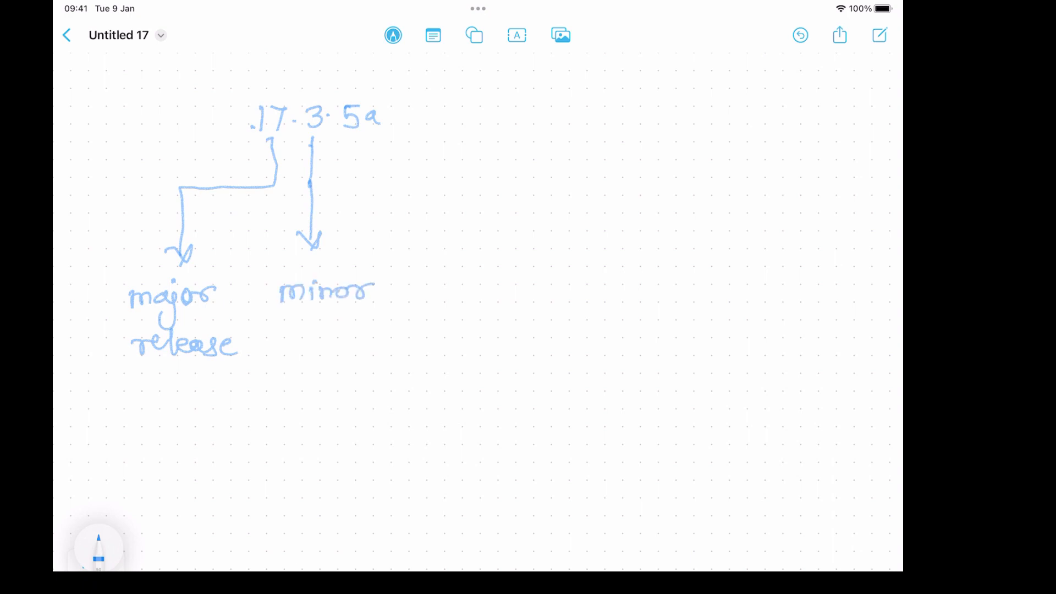
mouse_move(277, 333)
mouse_down()
mouse_move(315, 332)
mouse_move(317, 314)
mouse_up()
mouse_move(324, 330)
mouse_down()
mouse_move(377, 332)
mouse_move(382, 344)
mouse_up()
Draw a stepped arrow from the 5 and label it "rebuild".
mouse_move(363, 142)
mouse_down()
mouse_move(408, 190)
mouse_move(526, 242)
mouse_move(517, 288)
mouse_up()
mouse_move(497, 269)
mouse_down()
mouse_move(518, 290)
mouse_move(533, 268)
mouse_up()
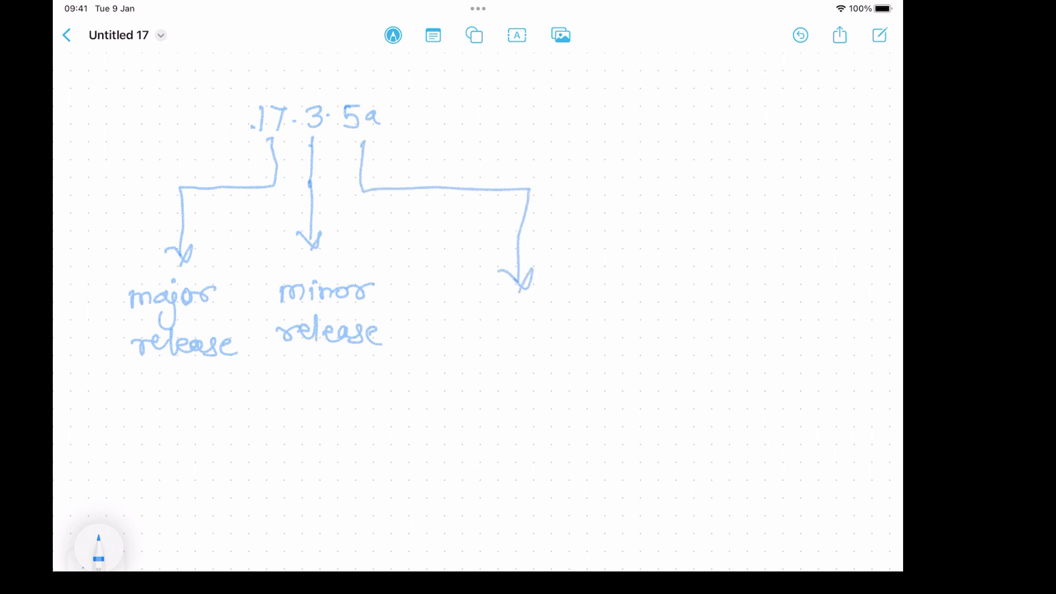
mouse_move(477, 311)
mouse_down()
mouse_move(535, 319)
mouse_move(556, 308)
mouse_move(558, 322)
mouse_up()
mouse_move(559, 301)
mouse_down()
mouse_move(566, 296)
mouse_move(570, 321)
mouse_up()
drag(582, 304, 588, 330)
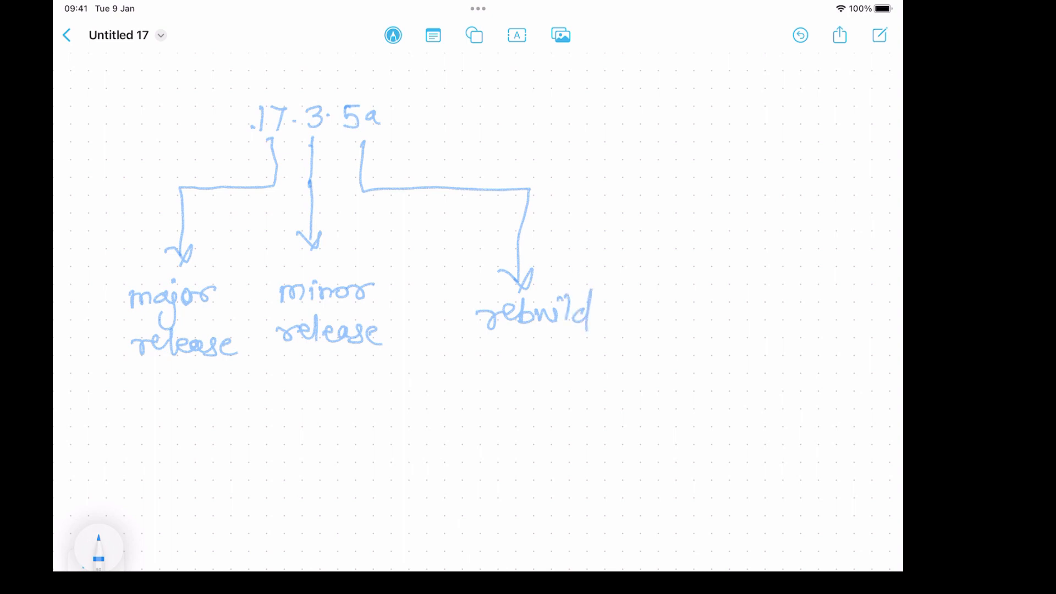
Draw a long stepped arrow from the letter a and label it "special build".
mouse_move(391, 123)
mouse_down()
mouse_move(681, 135)
mouse_move(704, 234)
mouse_move(695, 273)
mouse_up()
drag(674, 259, 705, 261)
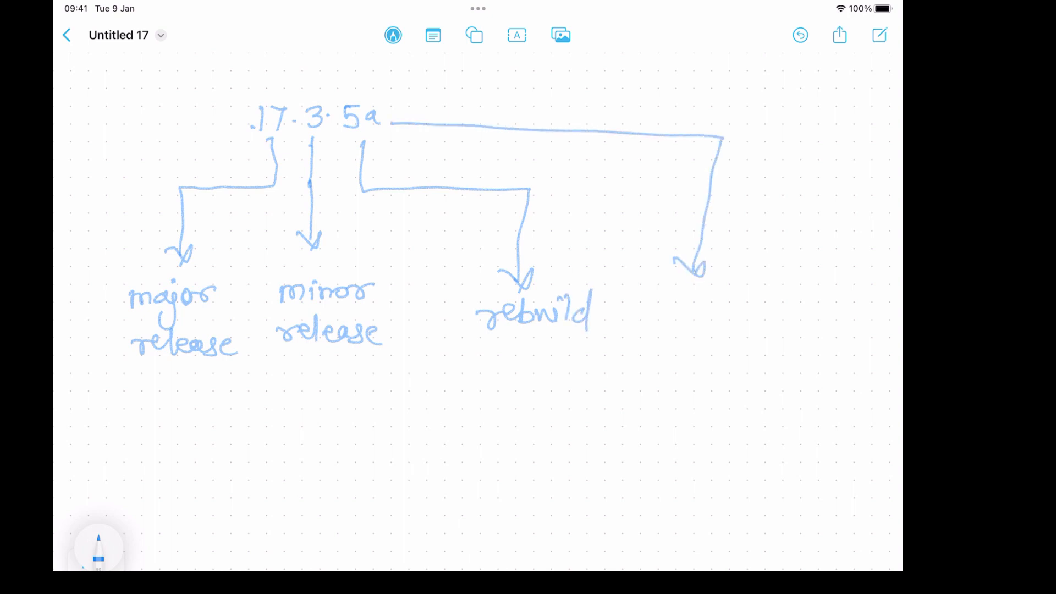
drag(694, 300, 677, 314)
mouse_move(702, 300)
mouse_down()
mouse_move(702, 330)
mouse_move(730, 308)
mouse_move(755, 309)
mouse_move(758, 290)
mouse_up()
mouse_move(756, 308)
mouse_down()
mouse_move(770, 300)
mouse_move(776, 314)
mouse_up()
drag(777, 315, 789, 283)
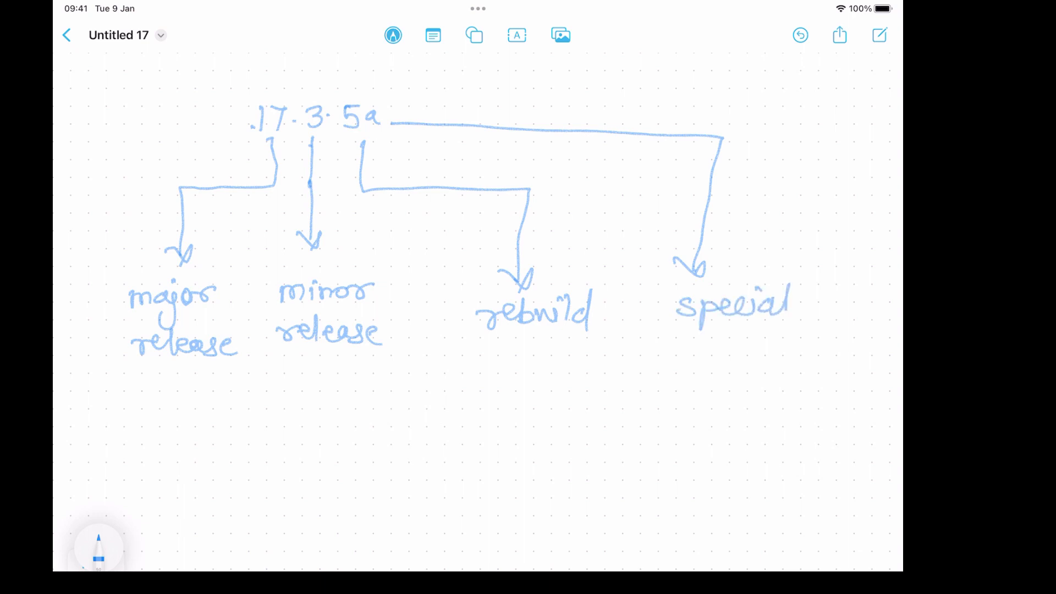
mouse_move(692, 338)
mouse_down()
mouse_move(705, 357)
mouse_move(724, 354)
mouse_move(730, 335)
mouse_up()
mouse_move(738, 332)
mouse_down()
mouse_move(740, 361)
mouse_move(755, 370)
mouse_up()
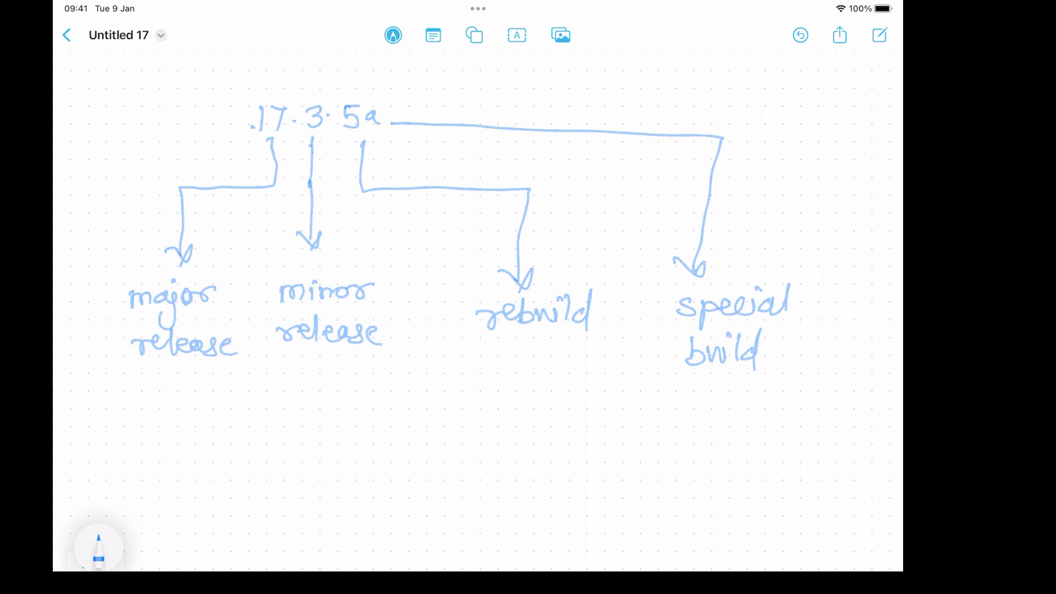
scroll(479, 231, down, 3)
drag(500, 405, 472, 360)
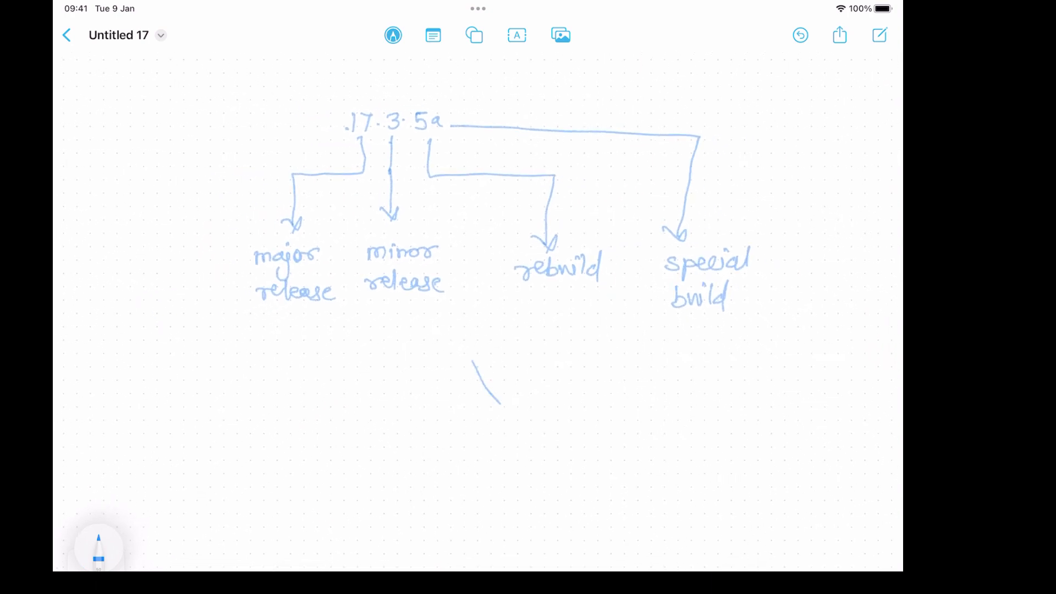
click(800, 35)
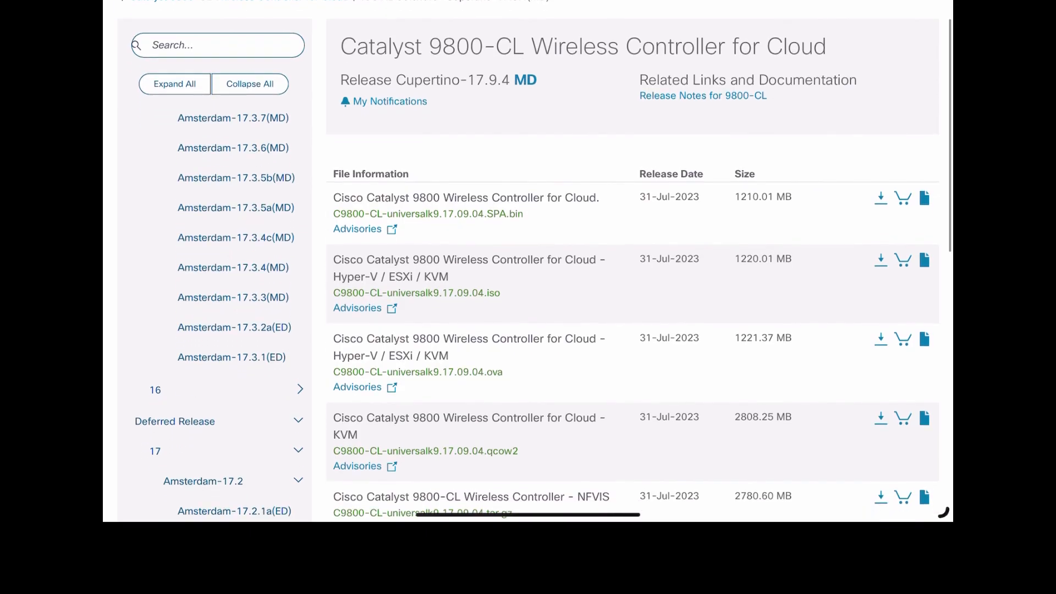
In the Cisco download page for the Catalyst 9800-CL, examine the Amsterdam 17.3, 17.2 and 17.1 releases and their MD and ED labels.
scroll(528, 262, up, 3)
scroll(528, 261, down, 2)
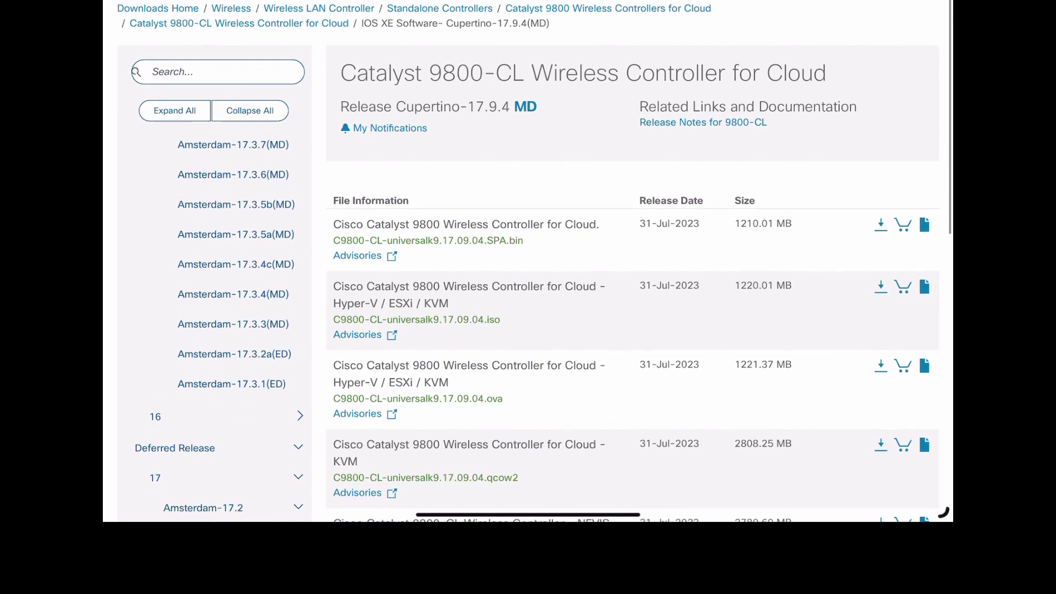
scroll(528, 261, down, 1)
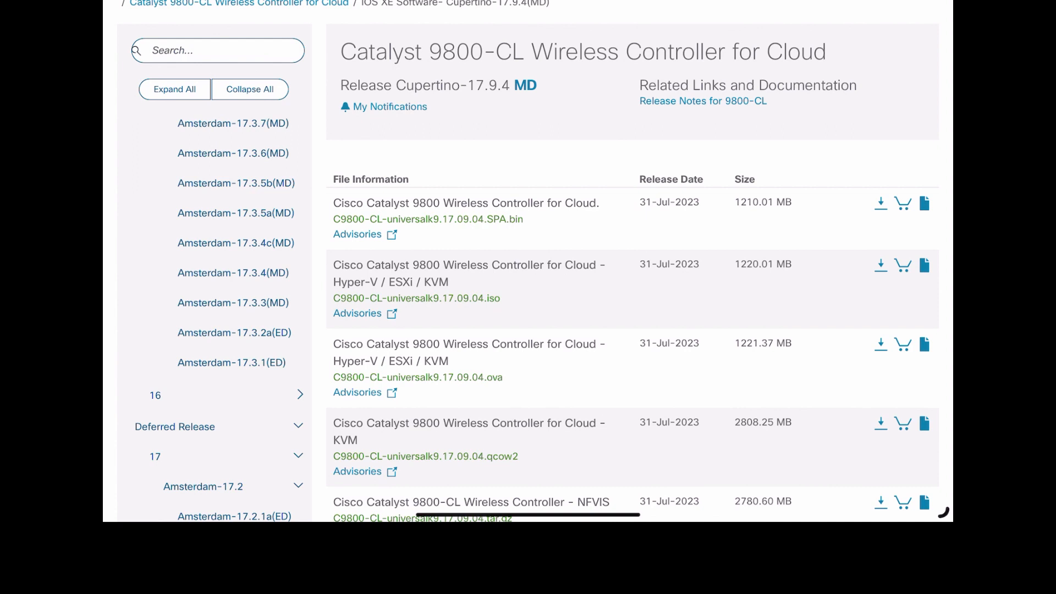
scroll(214, 314, down, 5)
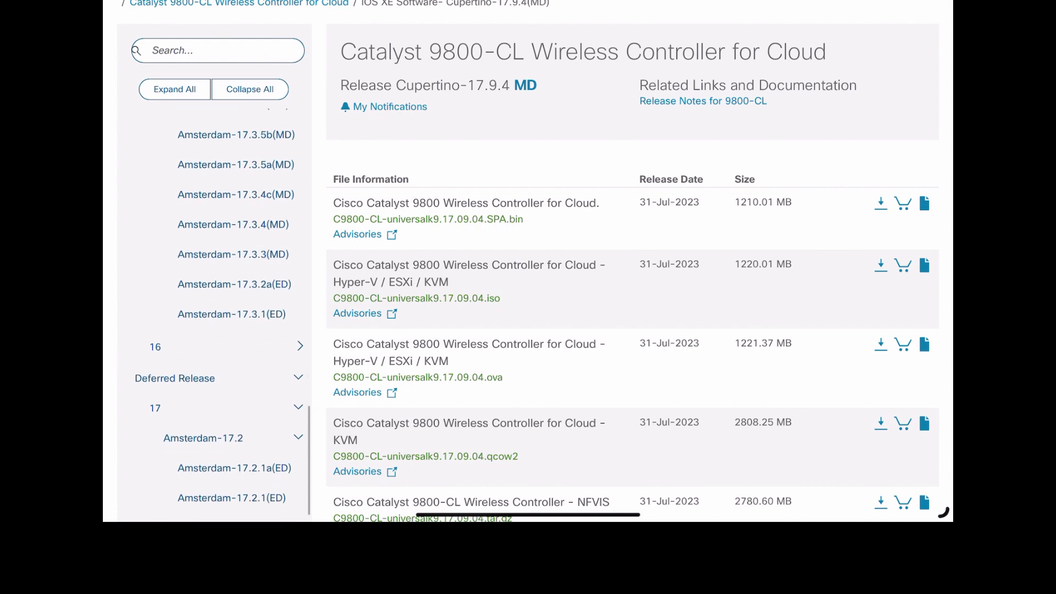
scroll(633, 275, down, 1)
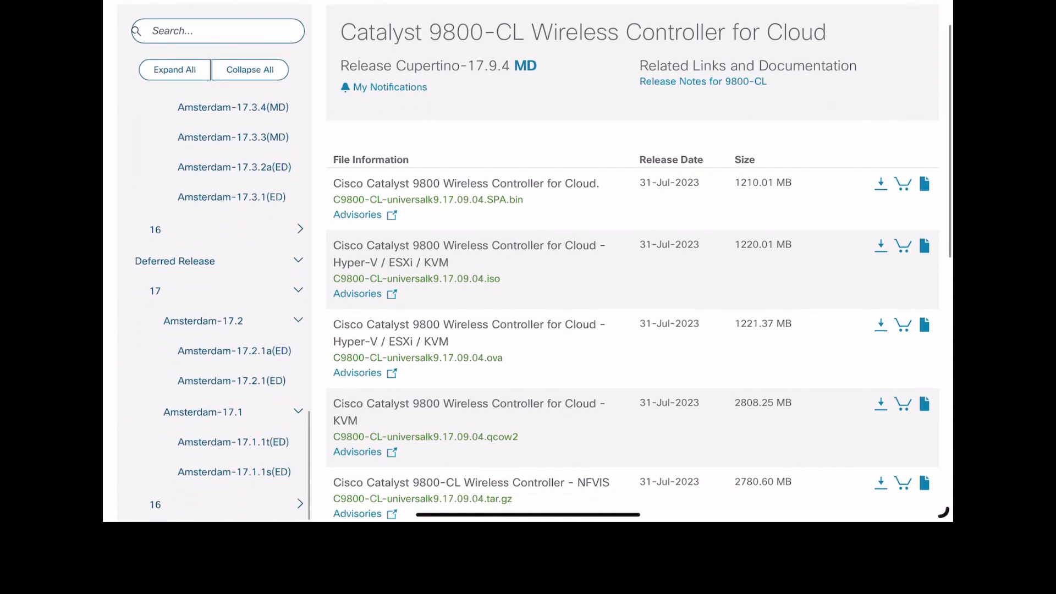
scroll(215, 313, up, 1)
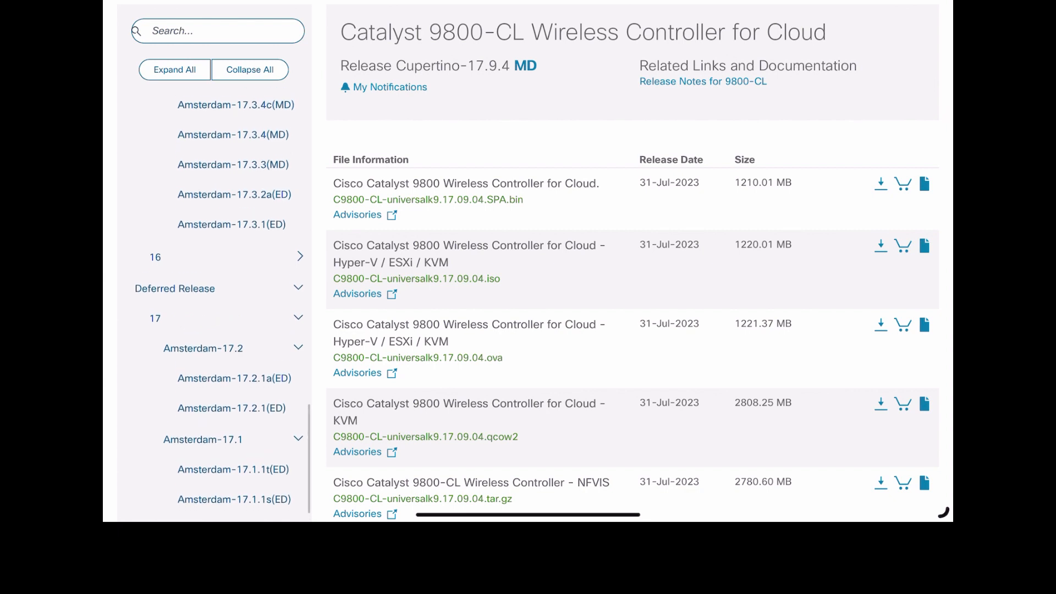
scroll(214, 313, down, 1)
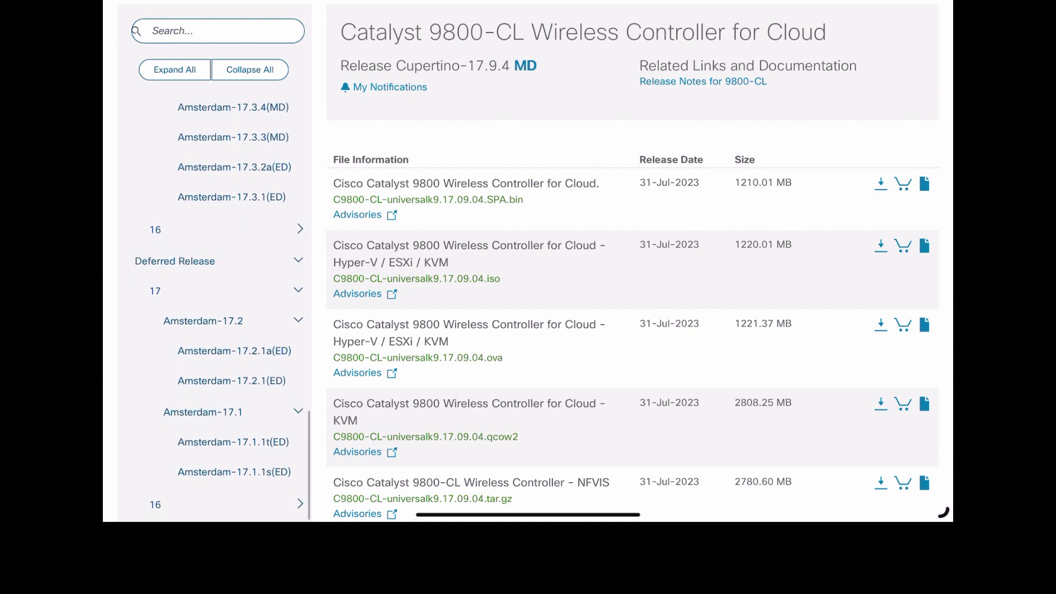
scroll(215, 313, up, 2)
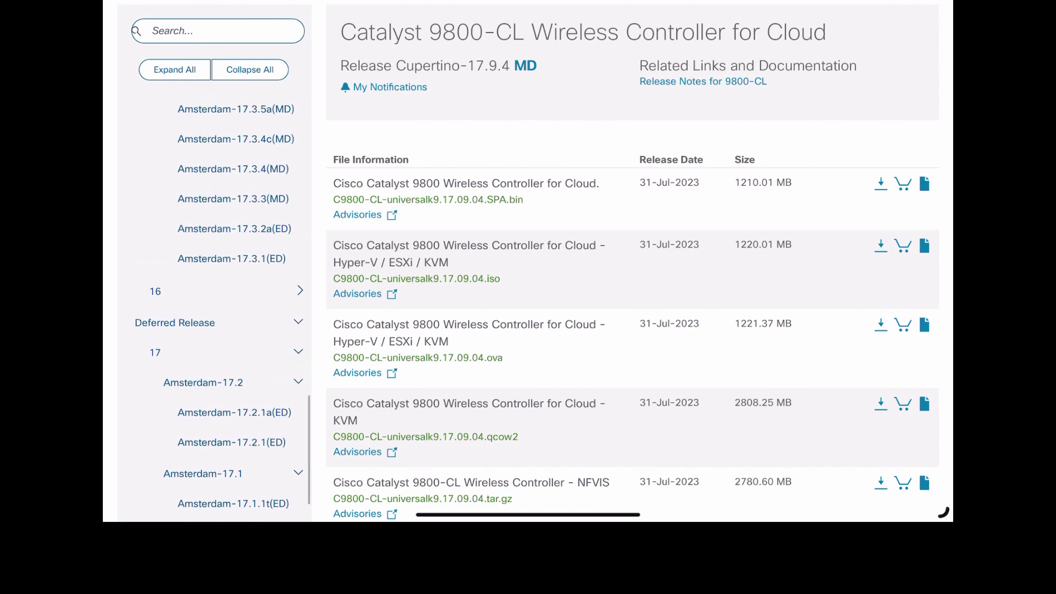
scroll(215, 314, down, 1)
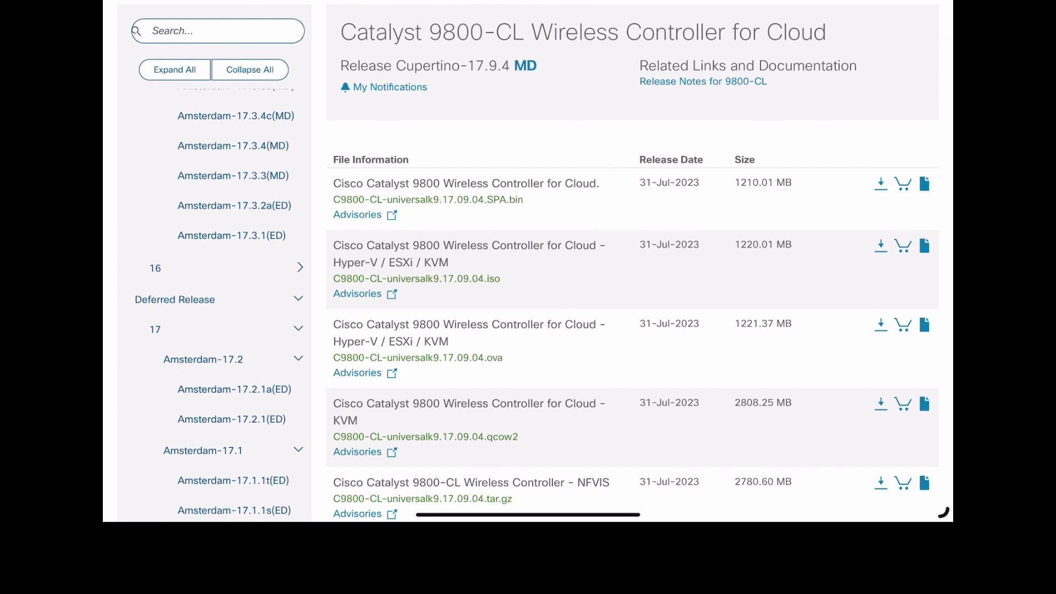
scroll(214, 302, down, 1)
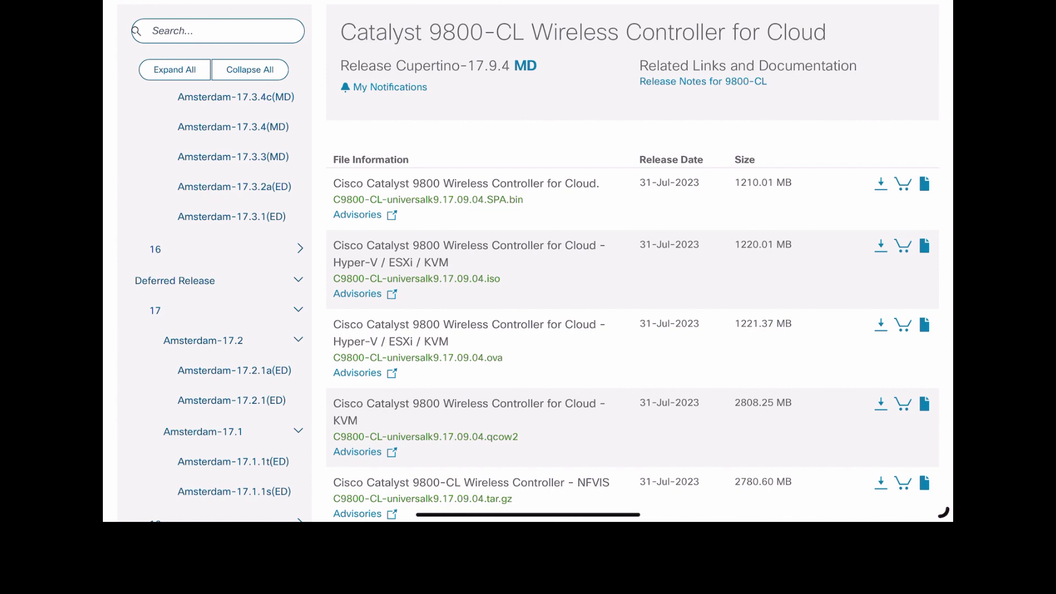
scroll(223, 302, up, 3)
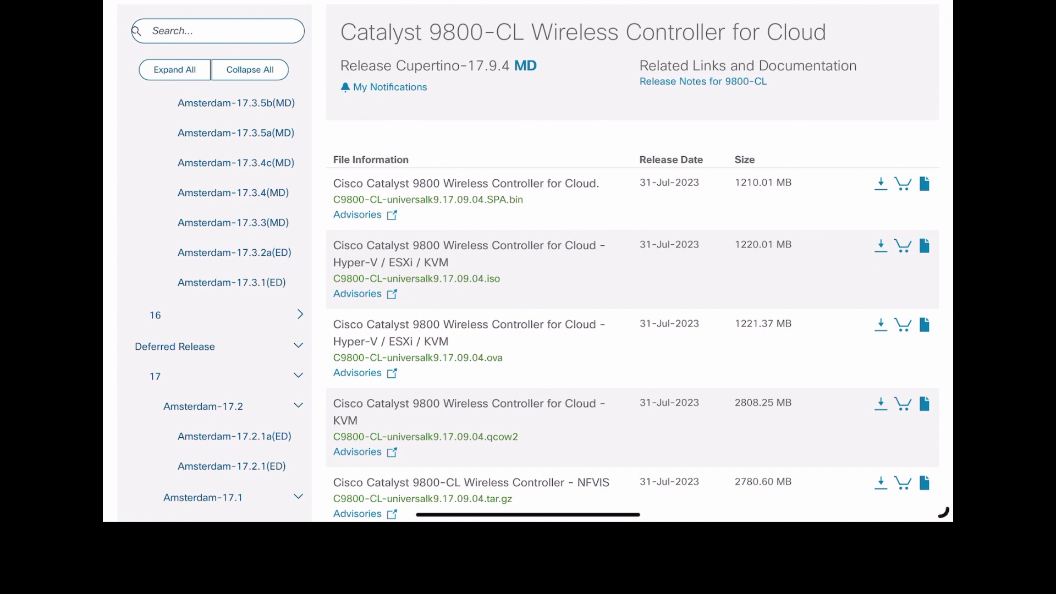
scroll(223, 303, up, 3)
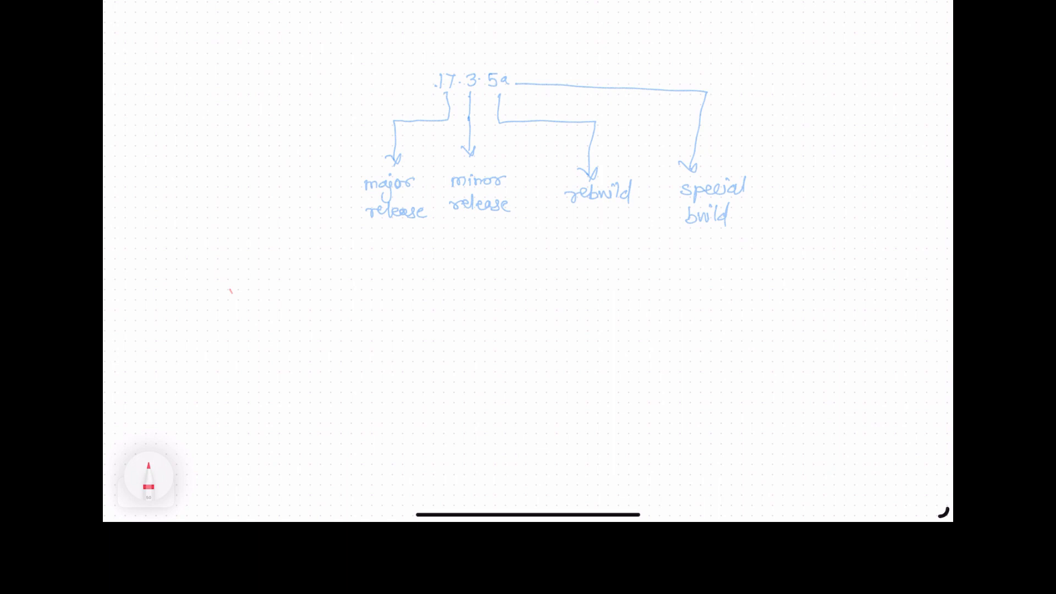
Back in the Freeform board, handwrite "17.3.X" and "17.4.X" in red as a list below the version diagram.
mouse_move(257, 261)
mouse_down()
mouse_move(257, 279)
mouse_move(280, 264)
mouse_move(273, 277)
mouse_move(336, 272)
mouse_move(324, 275)
mouse_up()
click(287, 269)
click(313, 269)
mouse_move(256, 302)
mouse_down()
mouse_move(257, 321)
mouse_move(279, 302)
mouse_up()
click(285, 312)
mouse_move(277, 303)
mouse_down()
mouse_move(273, 320)
mouse_move(307, 311)
mouse_move(304, 320)
mouse_up()
click(314, 310)
drag(324, 306, 338, 315)
drag(337, 299, 329, 316)
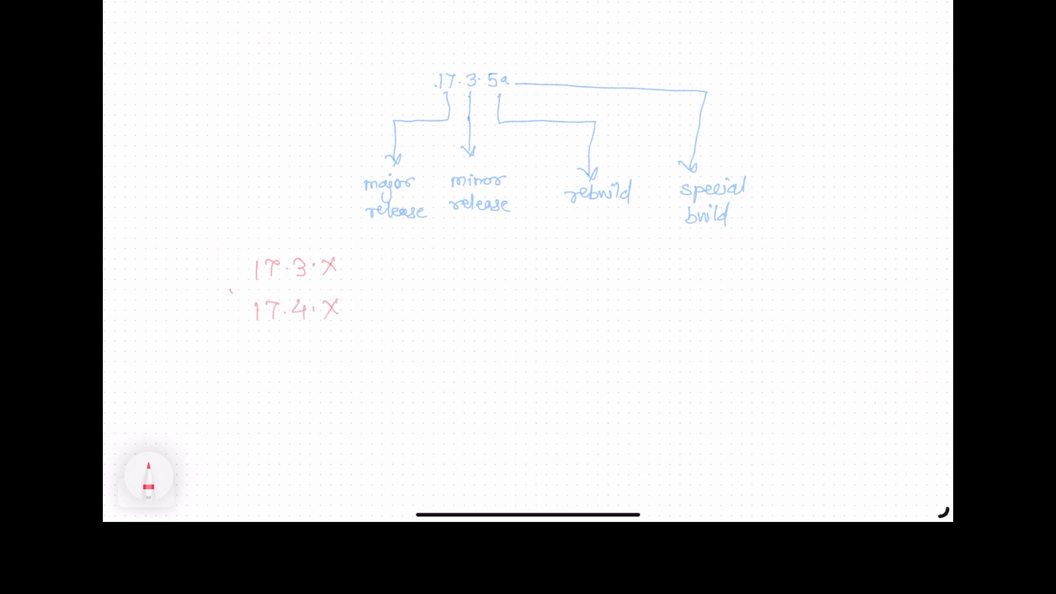
Add "17.5.X" and "17.6.X" in red to the handwritten release list.
drag(257, 341, 257, 362)
mouse_move(269, 343)
mouse_down()
mouse_move(279, 361)
mouse_move(300, 350)
mouse_move(297, 358)
mouse_move(348, 359)
mouse_up()
click(289, 352)
click(325, 348)
mouse_move(257, 385)
mouse_down()
mouse_move(256, 405)
mouse_move(284, 385)
mouse_up()
mouse_move(281, 386)
mouse_down()
mouse_move(271, 406)
mouse_move(313, 403)
mouse_move(303, 394)
mouse_up()
click(286, 395)
click(323, 389)
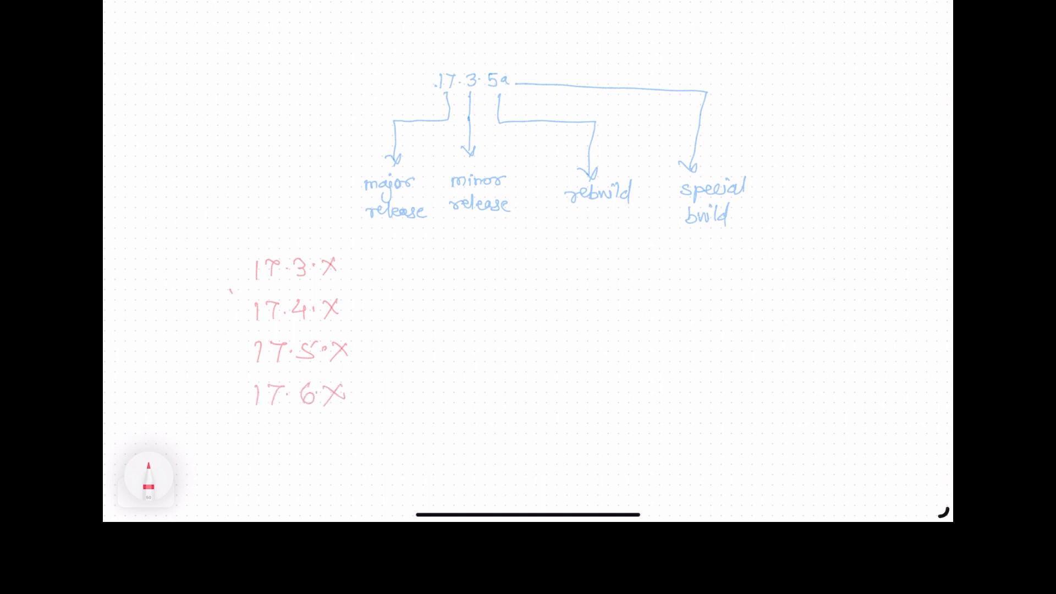
Extend the red release list with "17.7.X", "17.8.X" and "17.9.X".
mouse_move(259, 425)
mouse_down()
mouse_move(264, 443)
mouse_move(316, 427)
mouse_move(307, 446)
mouse_move(350, 437)
mouse_up()
click(292, 437)
click(332, 428)
drag(347, 422, 330, 445)
mouse_move(261, 460)
mouse_down()
mouse_move(262, 481)
mouse_move(329, 467)
mouse_up()
mouse_move(334, 460)
mouse_down()
mouse_move(352, 470)
mouse_move(334, 473)
mouse_up()
mouse_move(267, 494)
mouse_down()
mouse_move(270, 510)
mouse_move(330, 500)
mouse_up()
click(299, 502)
mouse_move(332, 501)
mouse_down()
mouse_move(352, 494)
mouse_move(337, 509)
mouse_up()
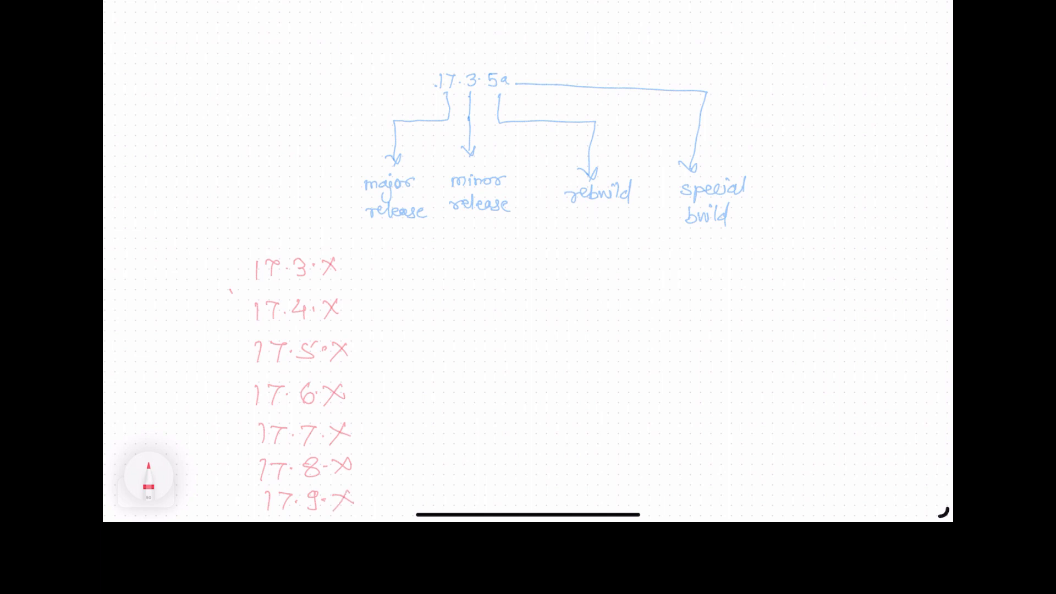
Circle the minor release digits 3, 6 and 9 in the red list with the blue pen.
click(148, 476)
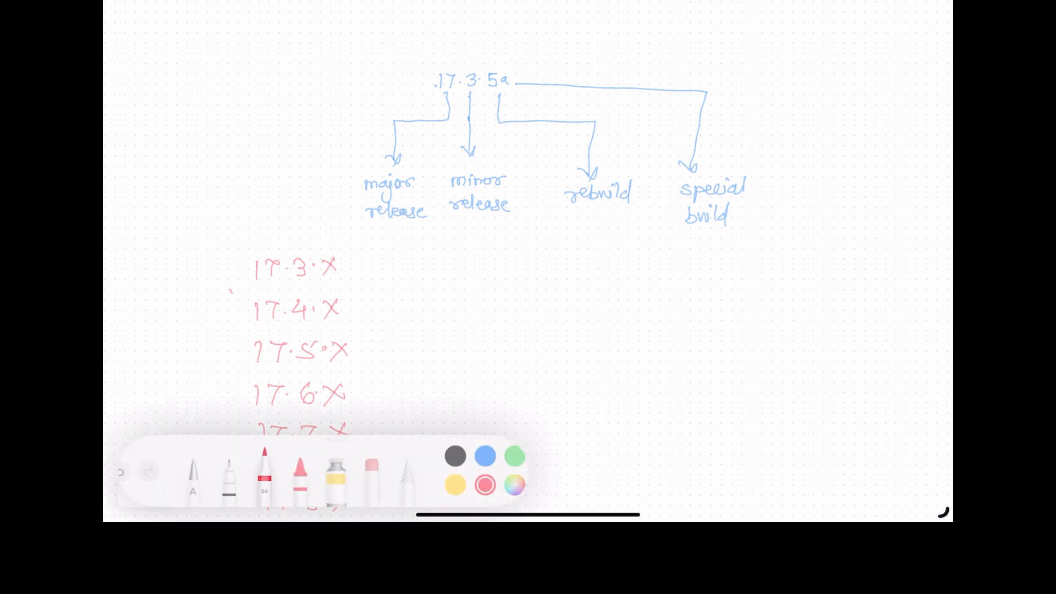
click(510, 455)
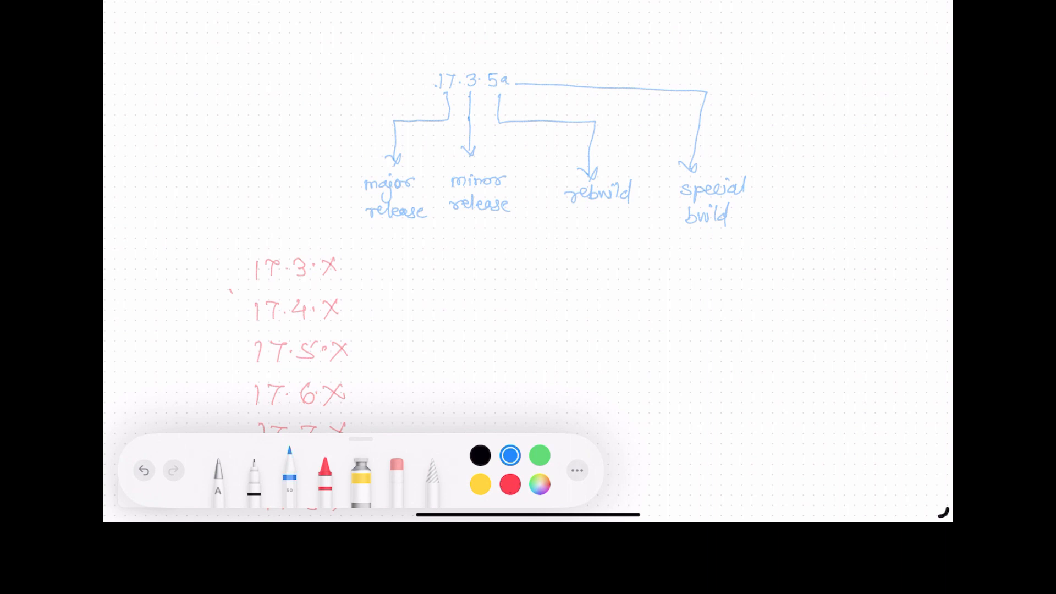
click(365, 268)
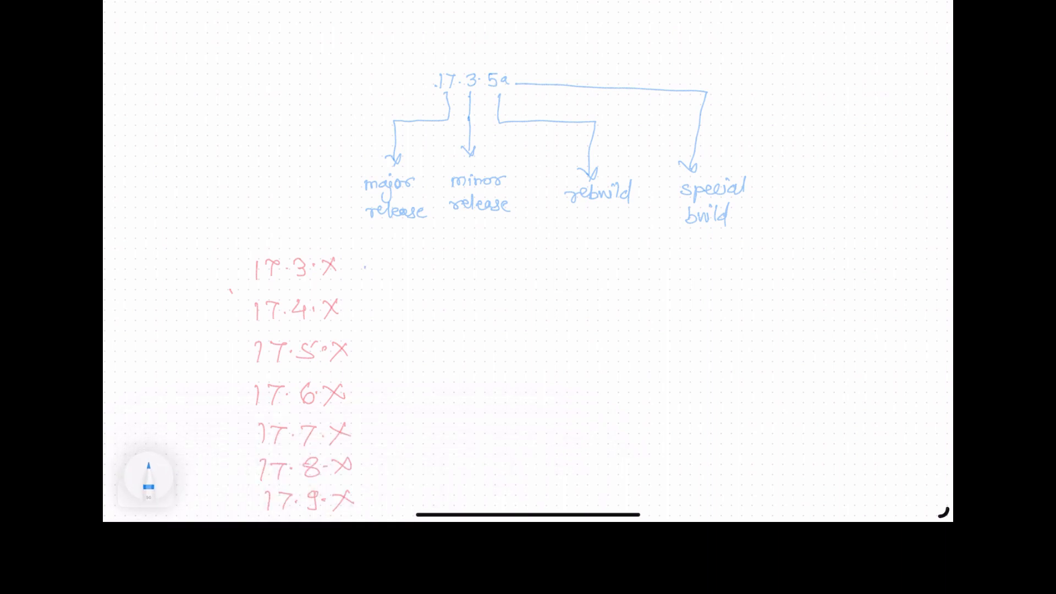
mouse_move(299, 252)
mouse_down()
mouse_move(292, 273)
mouse_move(306, 253)
mouse_up()
mouse_move(307, 374)
mouse_down()
mouse_move(299, 408)
mouse_move(309, 375)
mouse_up()
mouse_move(312, 485)
mouse_down()
mouse_move(319, 498)
mouse_move(307, 487)
mouse_up()
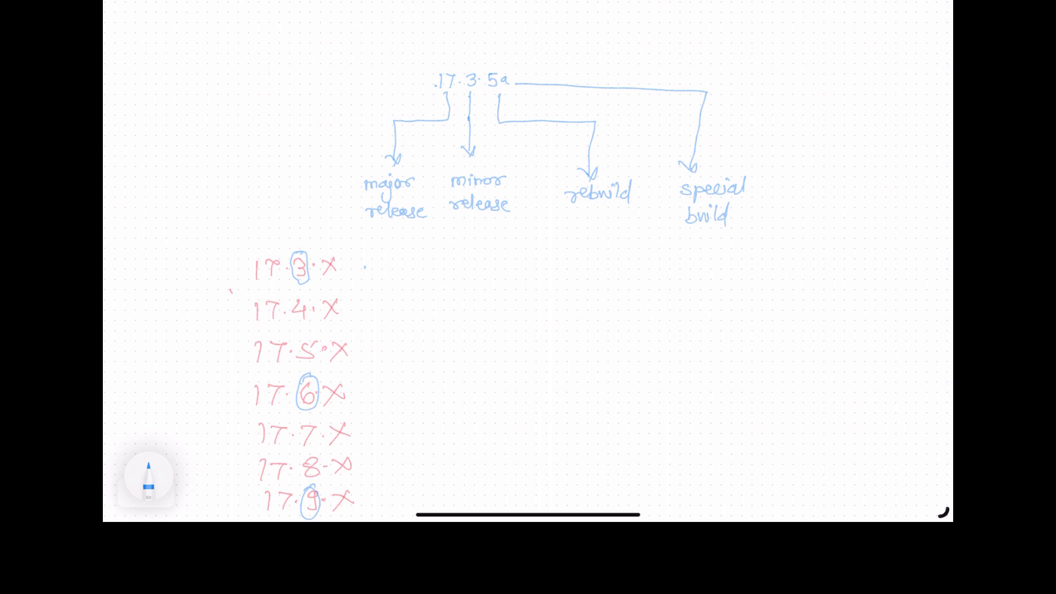
Draw blue curved connector lines extending from the circled digits 3, 6 and 9 in the release list.
drag(308, 254, 425, 256)
drag(319, 380, 437, 372)
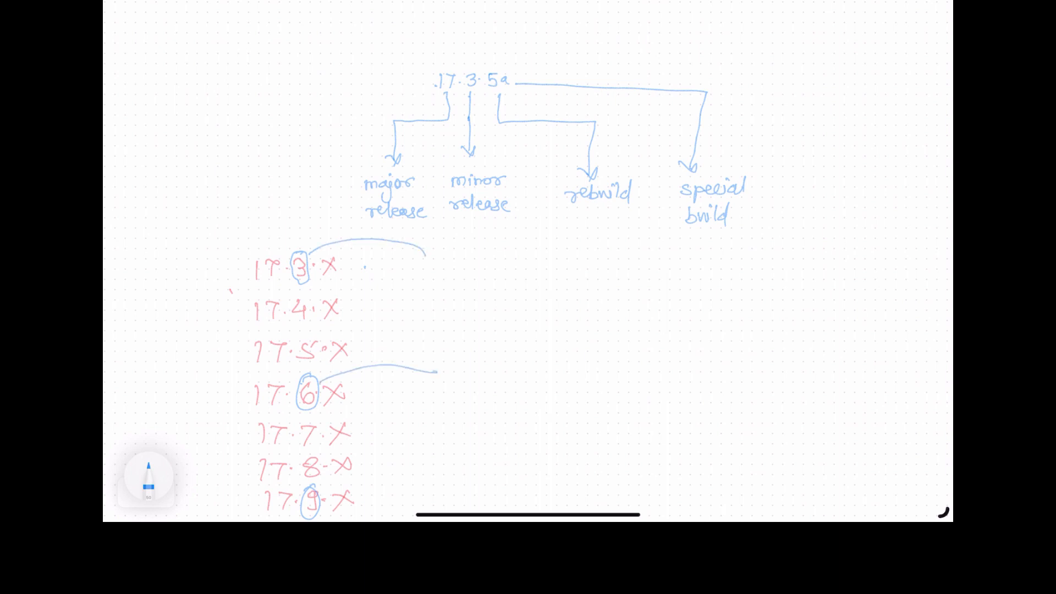
drag(306, 489, 436, 479)
Handwrite "MD" in blue at the end of each connector for the 17.3.X, 17.6.X and 17.9.X releases.
mouse_move(453, 267)
mouse_down()
mouse_move(467, 250)
mouse_move(474, 264)
mouse_up()
drag(486, 246, 486, 268)
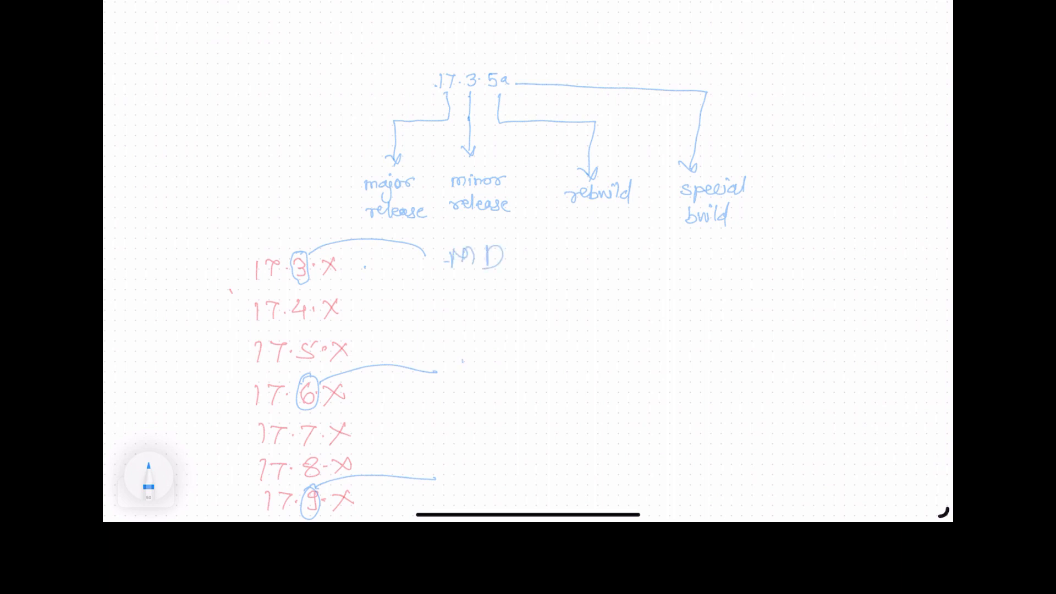
drag(463, 373, 496, 376)
drag(496, 355, 497, 377)
mouse_move(464, 479)
mouse_down()
mouse_move(467, 462)
mouse_move(495, 480)
mouse_up()
drag(494, 460, 497, 479)
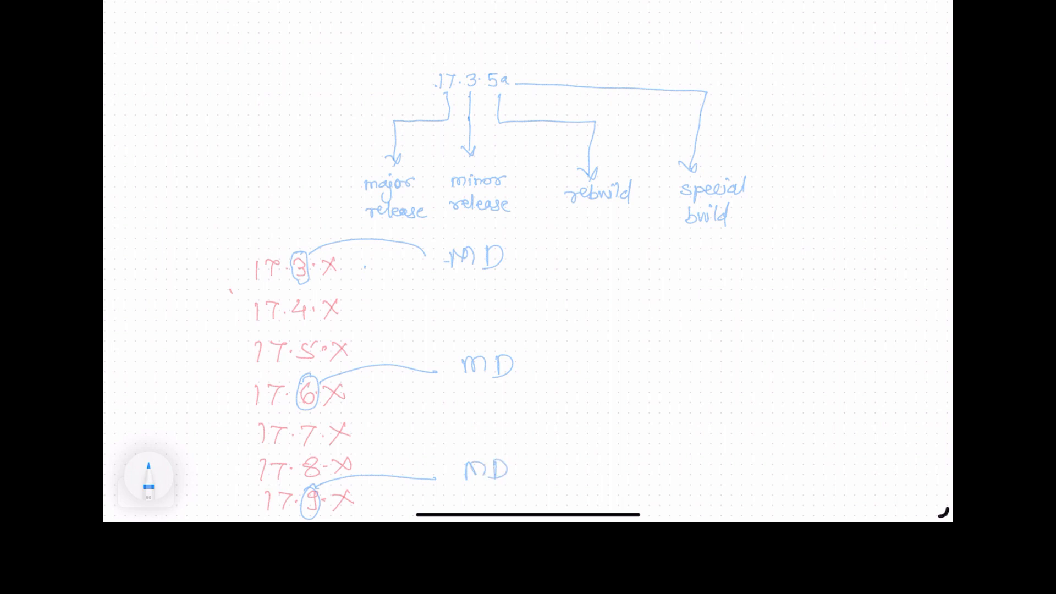
Draw short blue strokes beside the 17.4.X, 17.5.X, 17.7.X, 17.8.X and 17.9.X entries.
drag(357, 311, 406, 303)
drag(363, 344, 416, 334)
drag(359, 423, 408, 418)
drag(364, 456, 407, 450)
drag(378, 498, 427, 495)
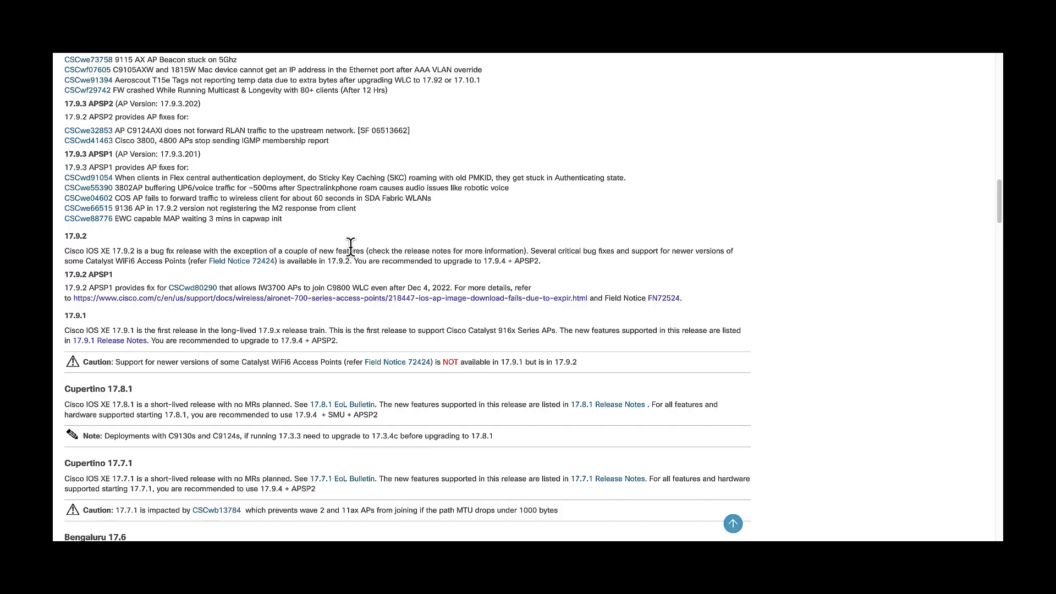
In the browser, look through the contents list of Cisco's recommended Catalyst 9800 IOS XE releases document and highlight its update date.
scroll(351, 248, up, 20)
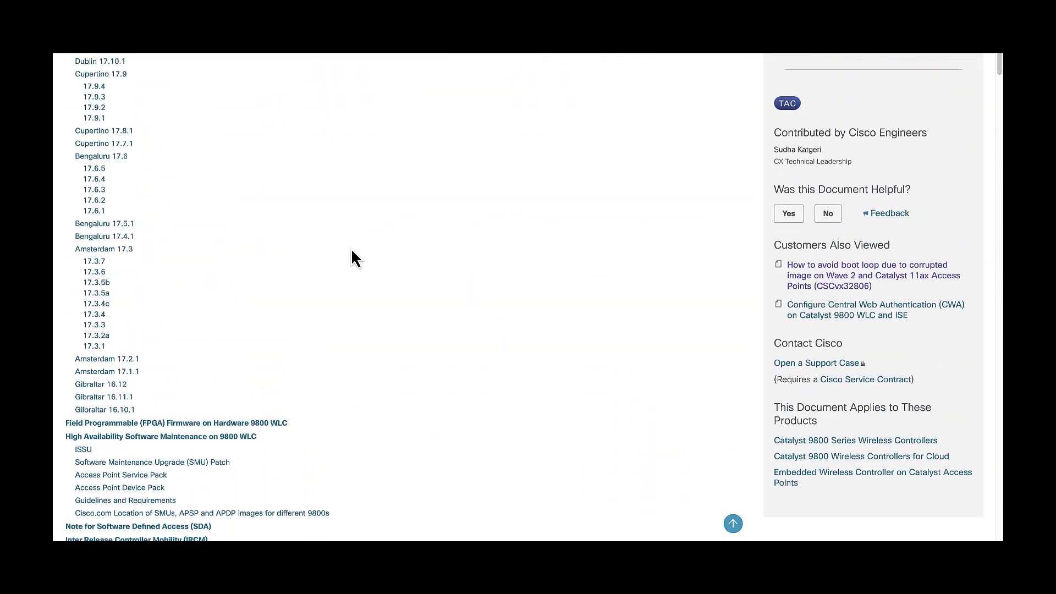
scroll(352, 252, up, 5)
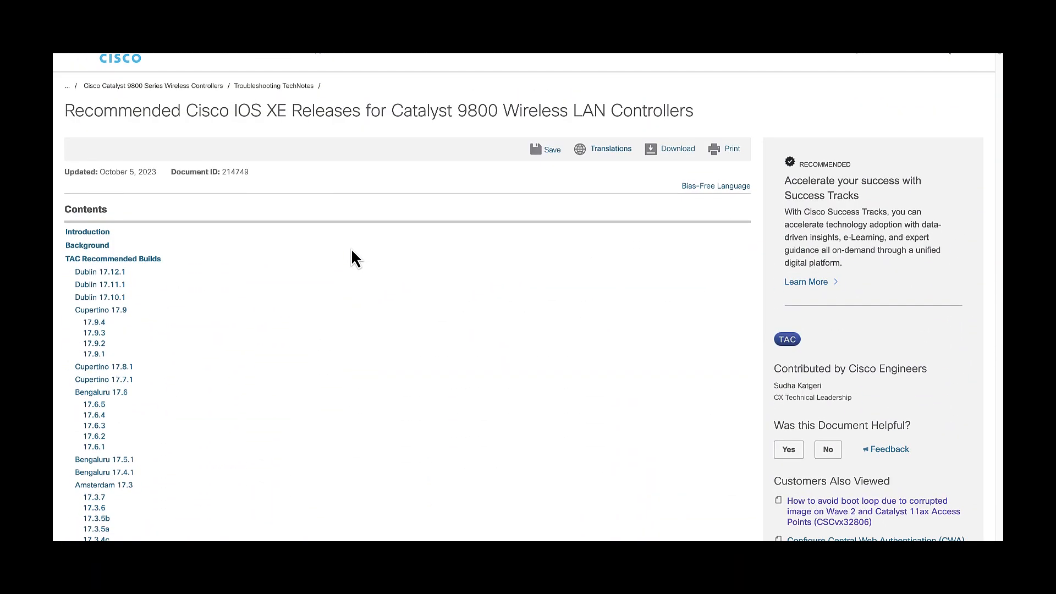
scroll(358, 368, down, 9)
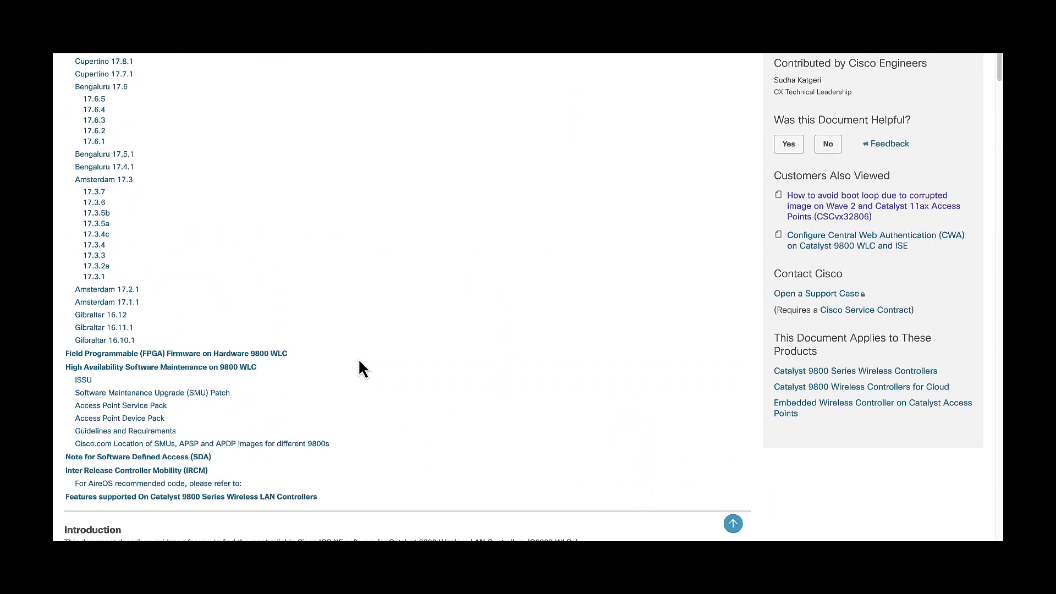
scroll(358, 369, up, 8)
scroll(359, 364, up, 1)
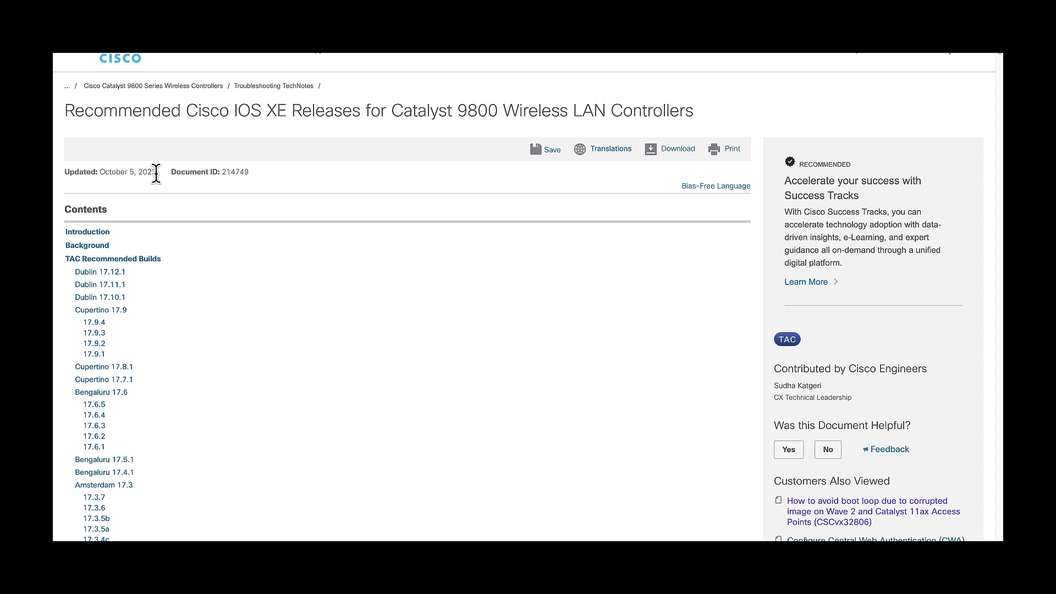
drag(158, 172, 97, 172)
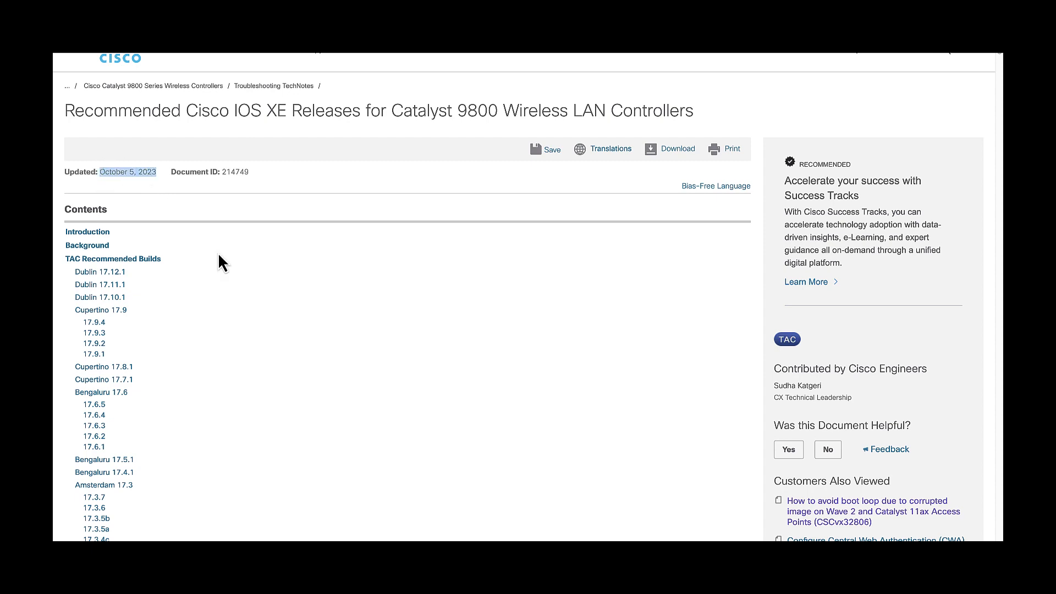
Find the Cupertino 17.9 section of the document and highlight Cisco's recommendation sentence for all deployments.
scroll(280, 382, down, 10)
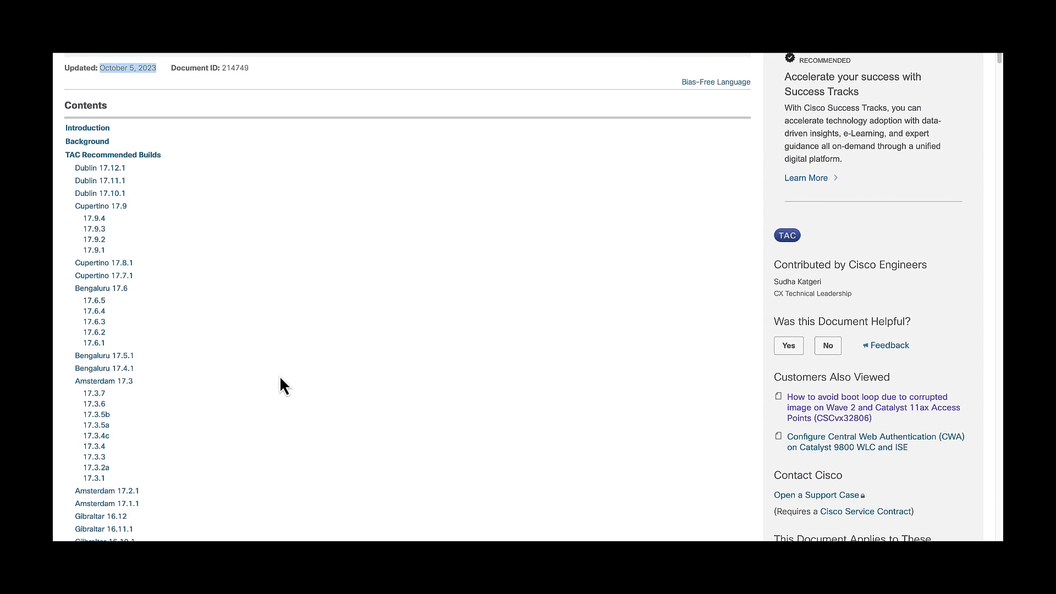
scroll(280, 379, down, 8)
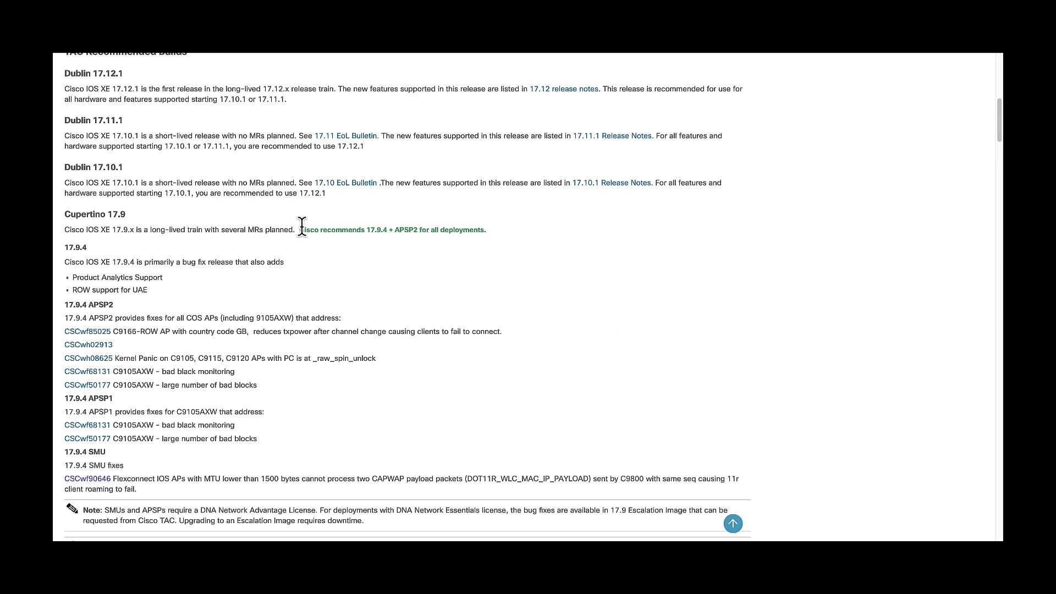
drag(299, 229, 493, 232)
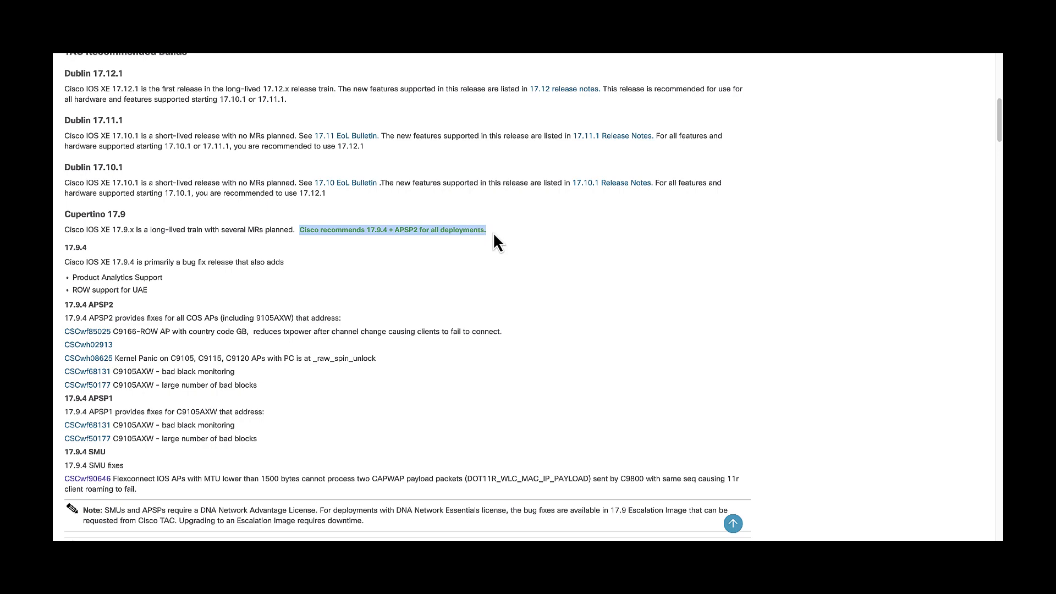
click(472, 264)
Review the SMU and APSP notes for 17.9.4 and 17.9.3, and highlight the Cupertino 17.9 recommendation again.
scroll(461, 368, down, 5)
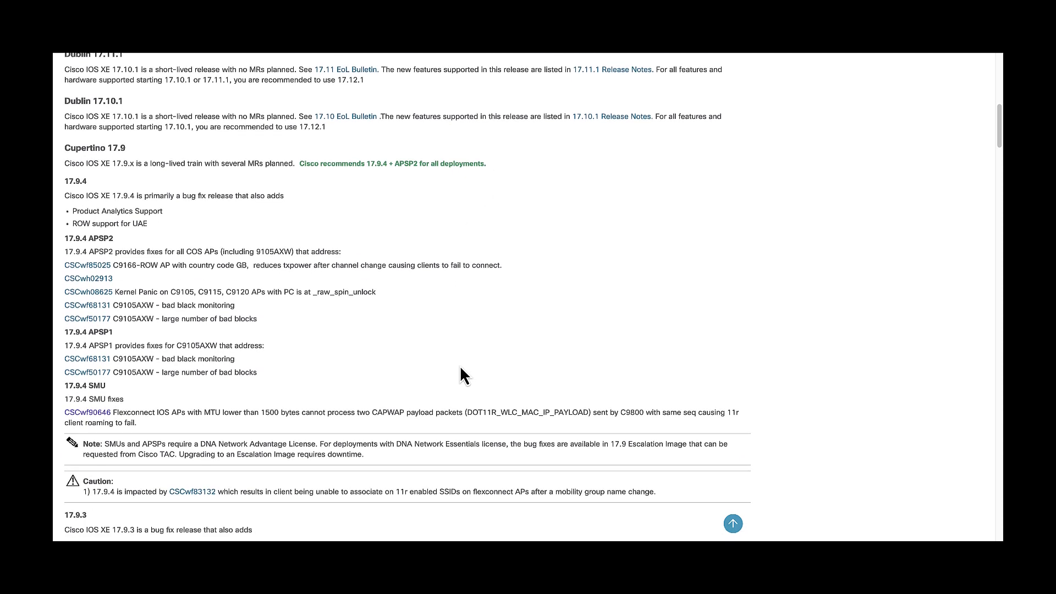
scroll(461, 369, down, 4)
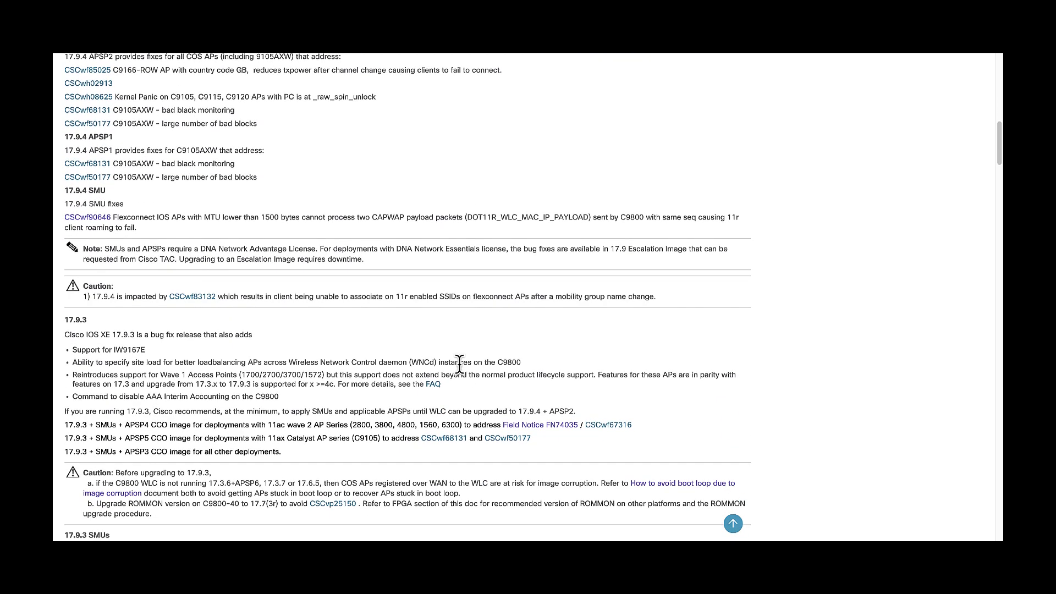
scroll(461, 369, down, 4)
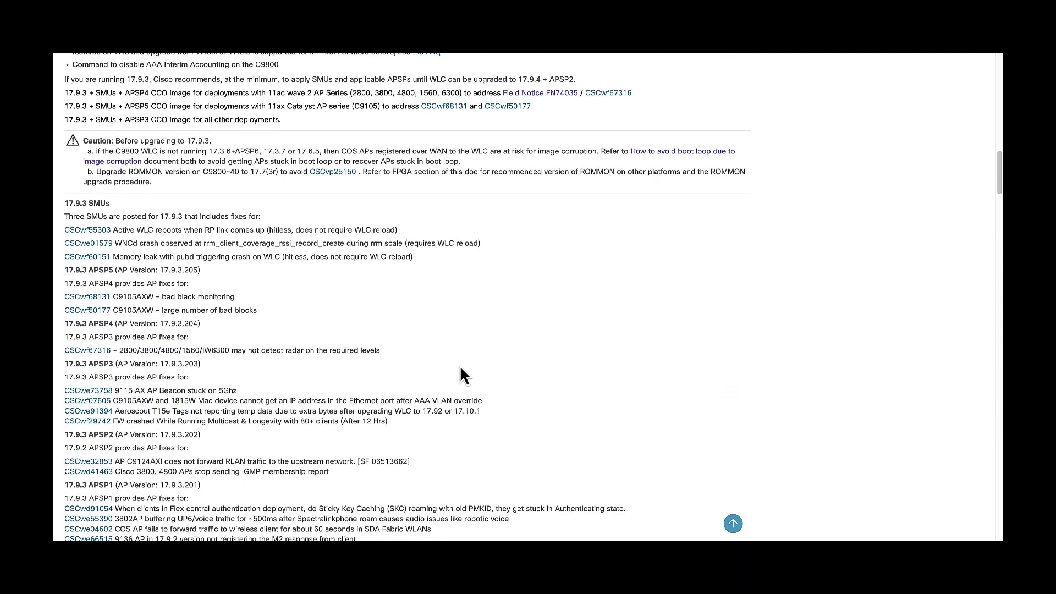
scroll(460, 368, up, 15)
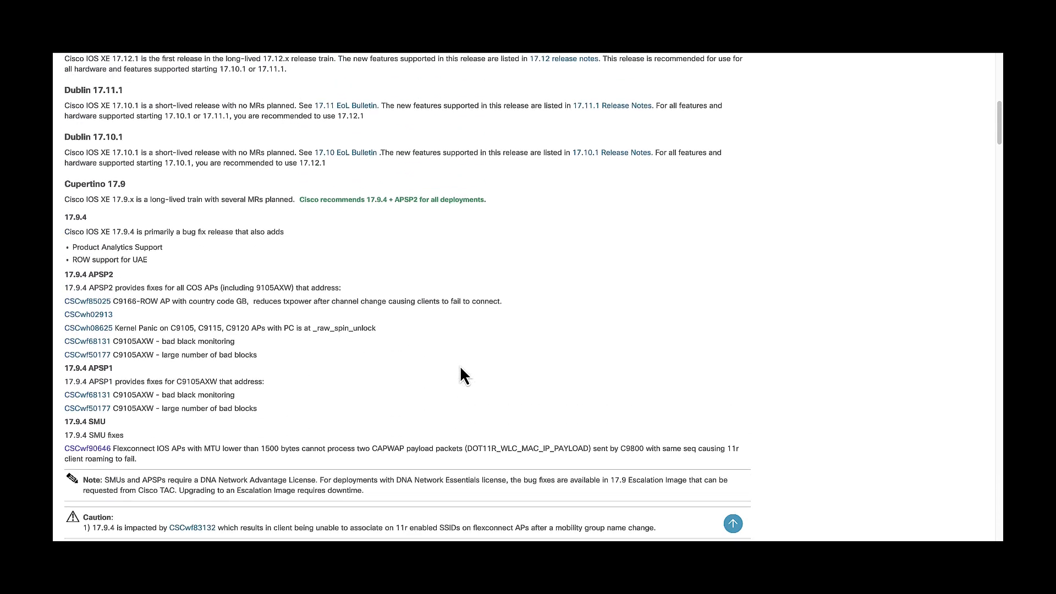
scroll(461, 368, up, 1)
drag(488, 257, 323, 256)
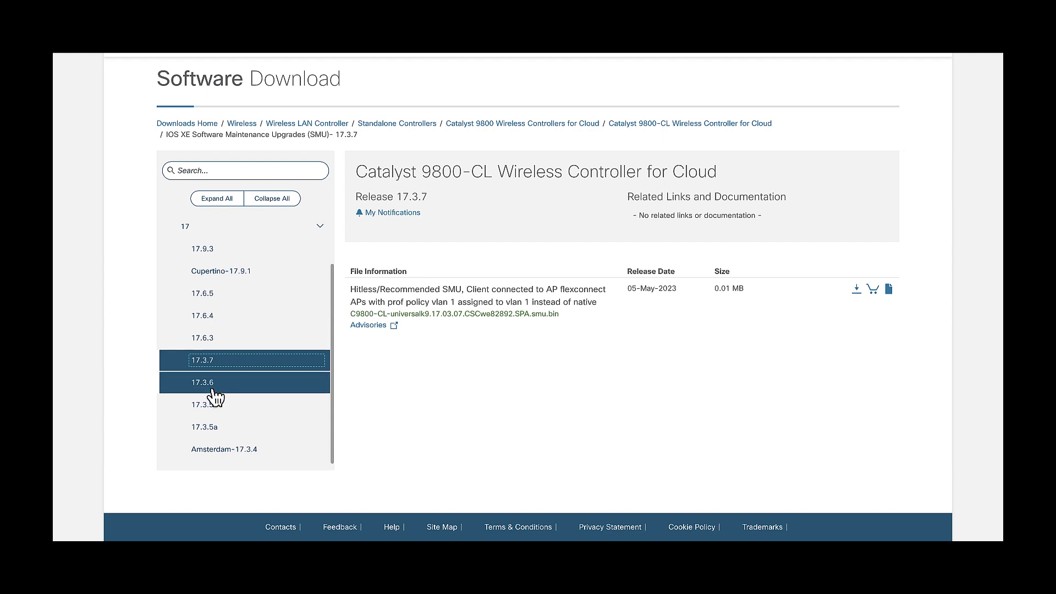
On the Software Download page, open the Catalyst 9800-CL IOS XE Software list and view the latest release Cupertino-17.9.4(MD).
scroll(216, 397, up, 1)
scroll(215, 397, down, 1)
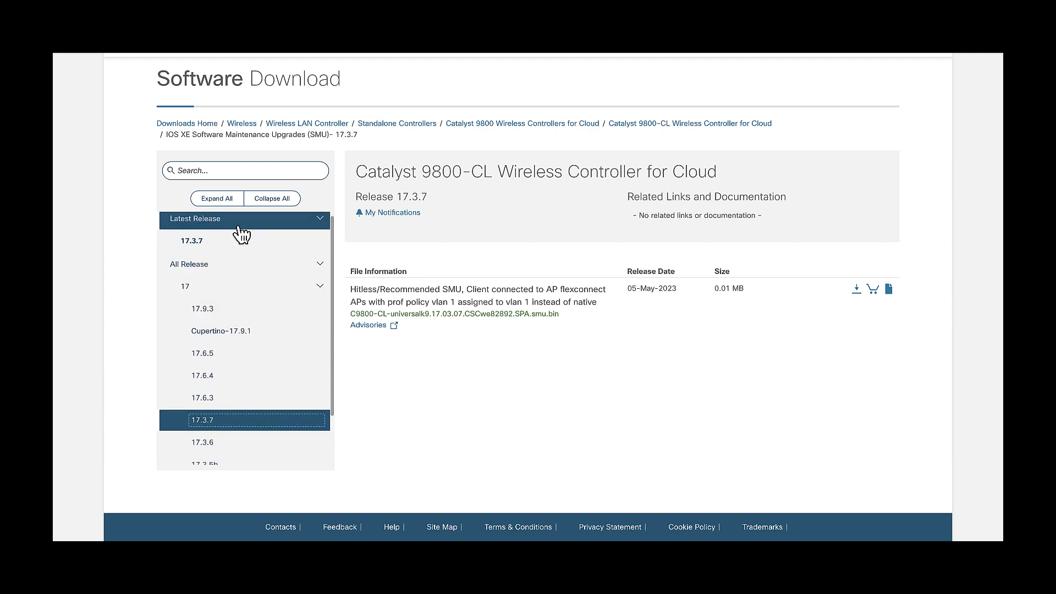
scroll(245, 325, down, 1)
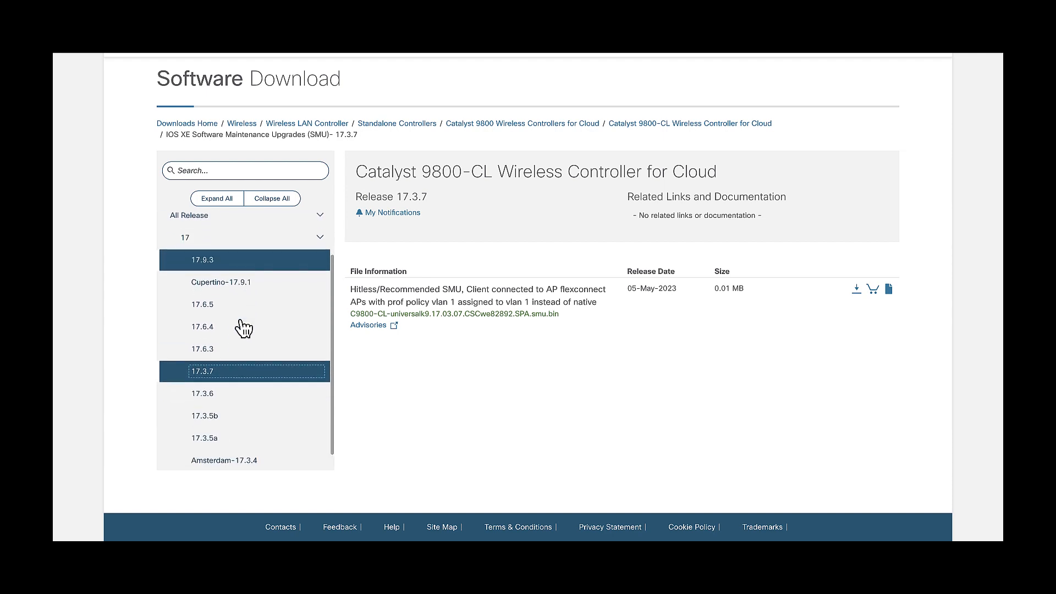
click(632, 123)
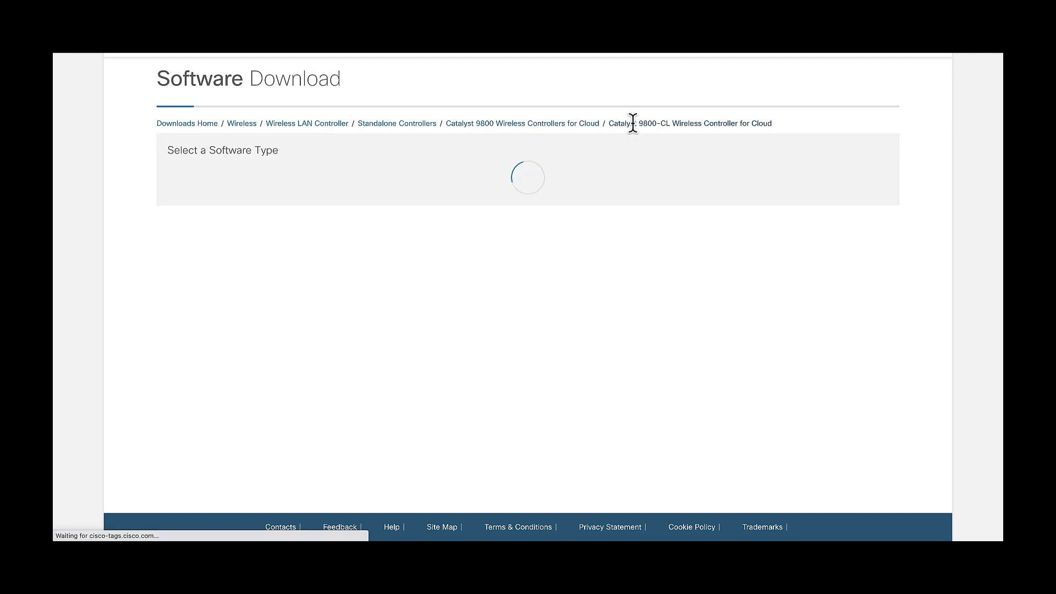
click(215, 177)
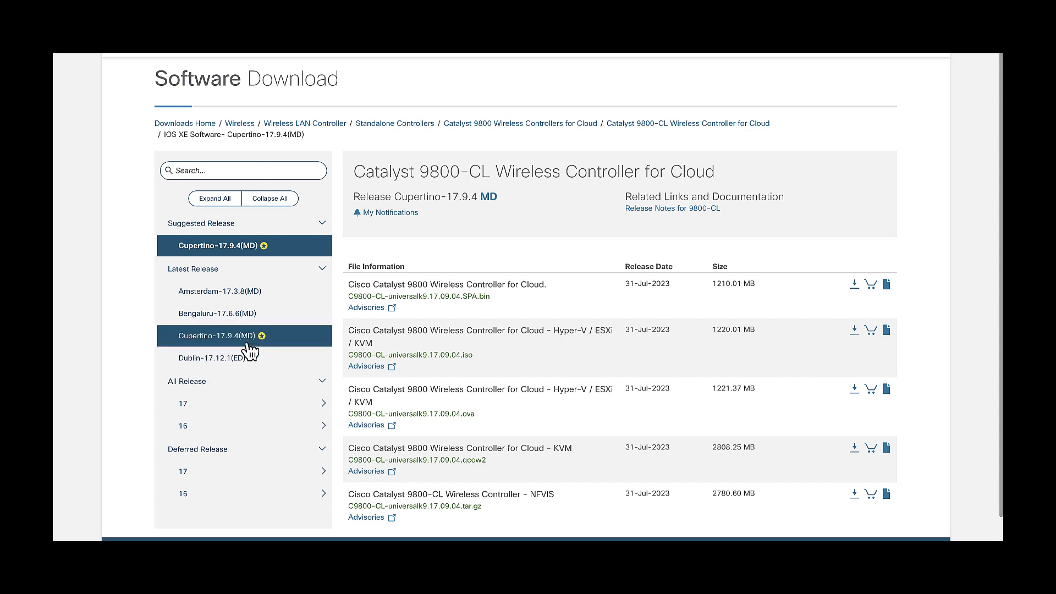
click(244, 346)
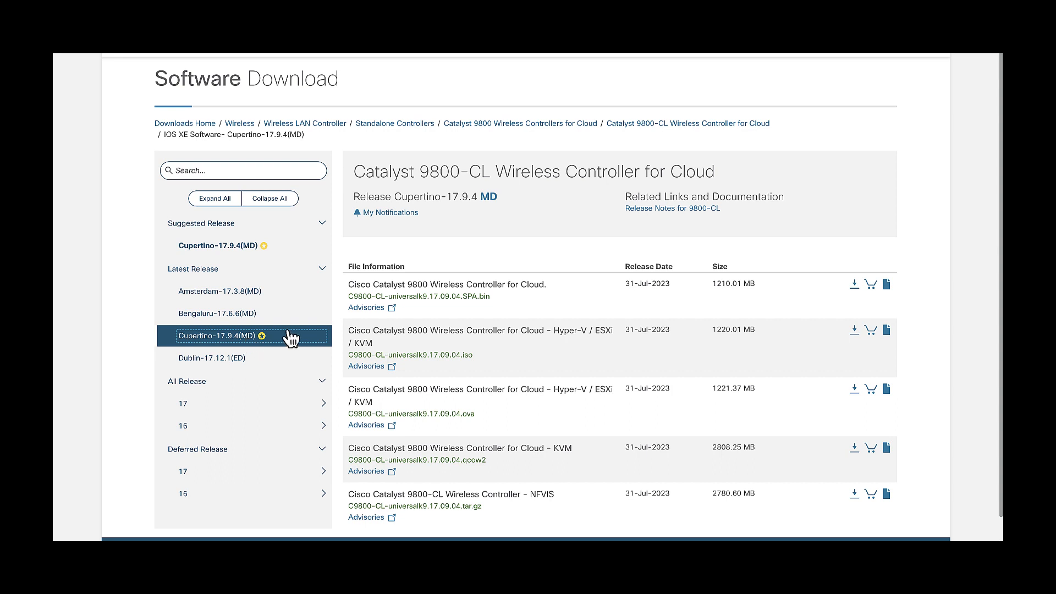
mouse_move(262, 335)
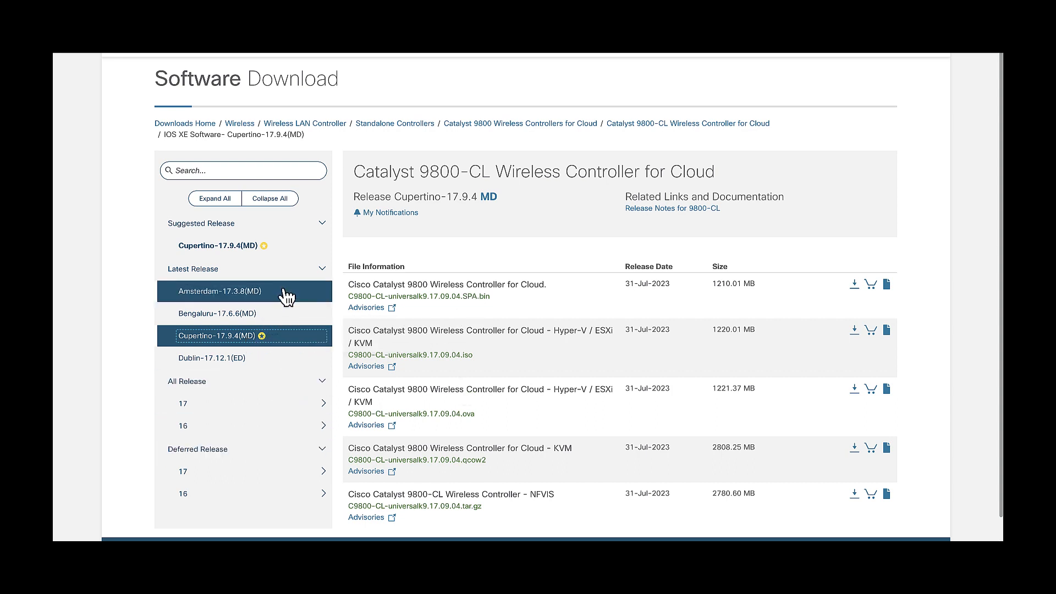
Open the Catalyst 9800-CL IOS XE Software AP Service Pack list and request the 17.9.4 APSP2 file for all AP COS.
click(663, 125)
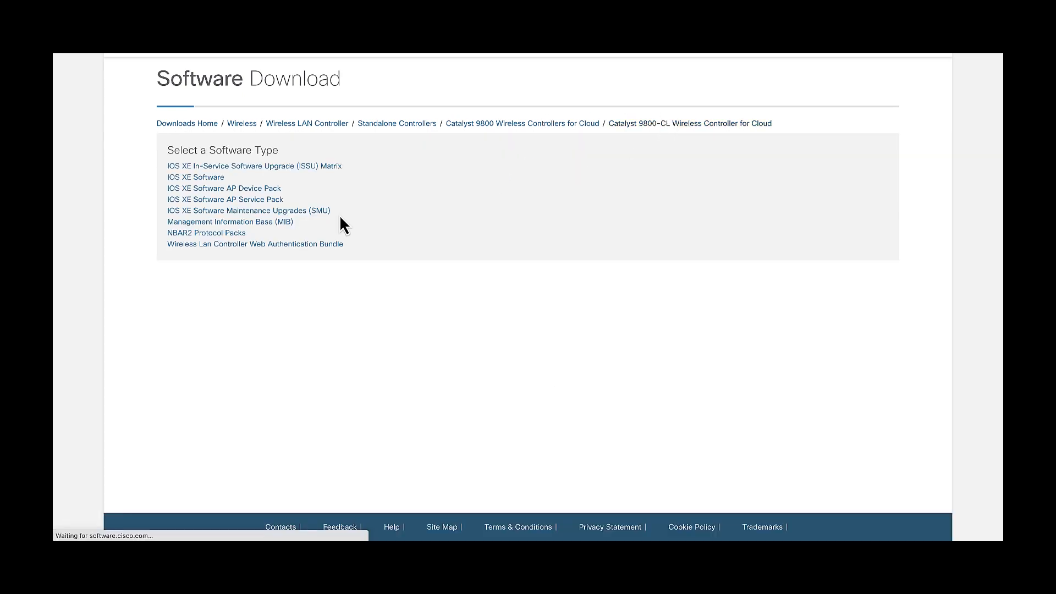
click(238, 201)
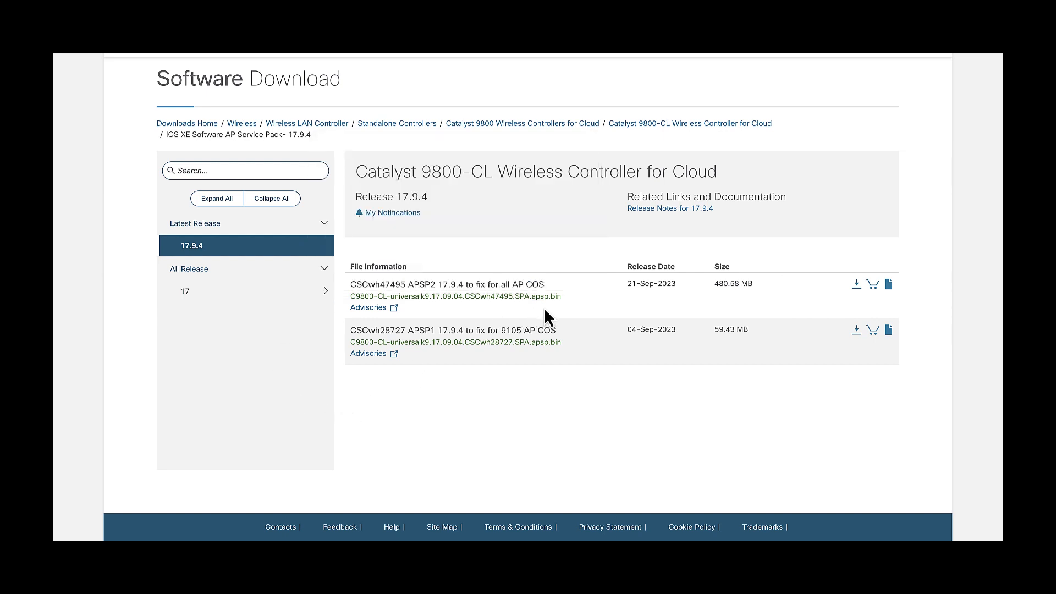
drag(572, 296, 421, 290)
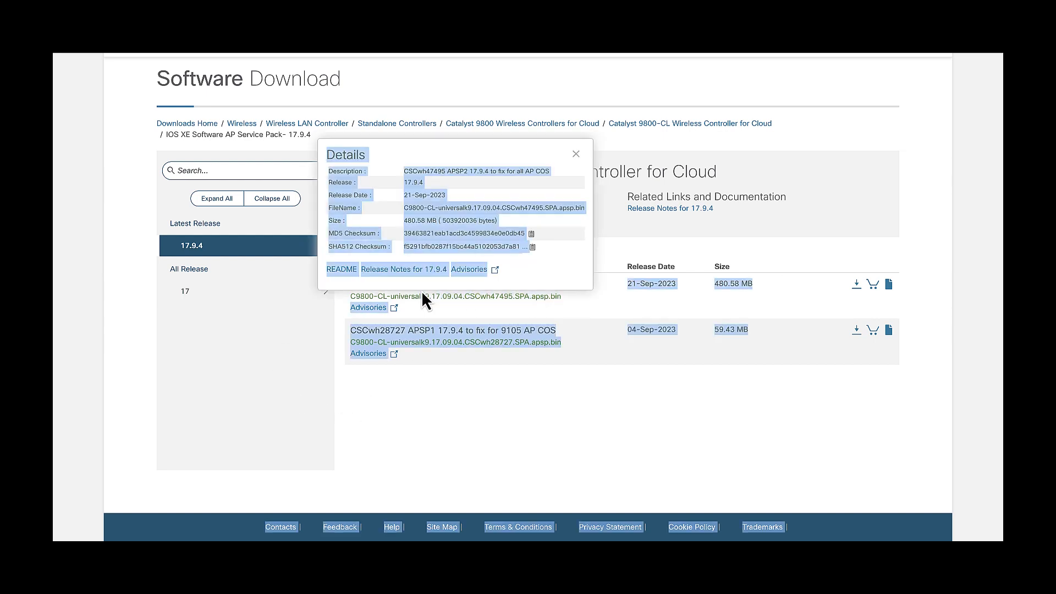
click(598, 426)
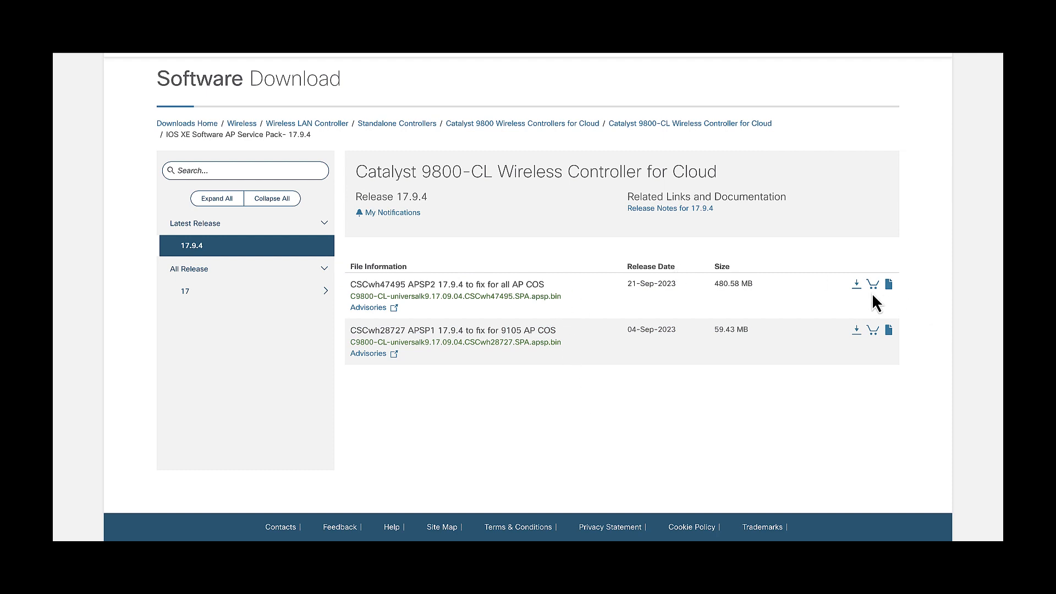
click(856, 284)
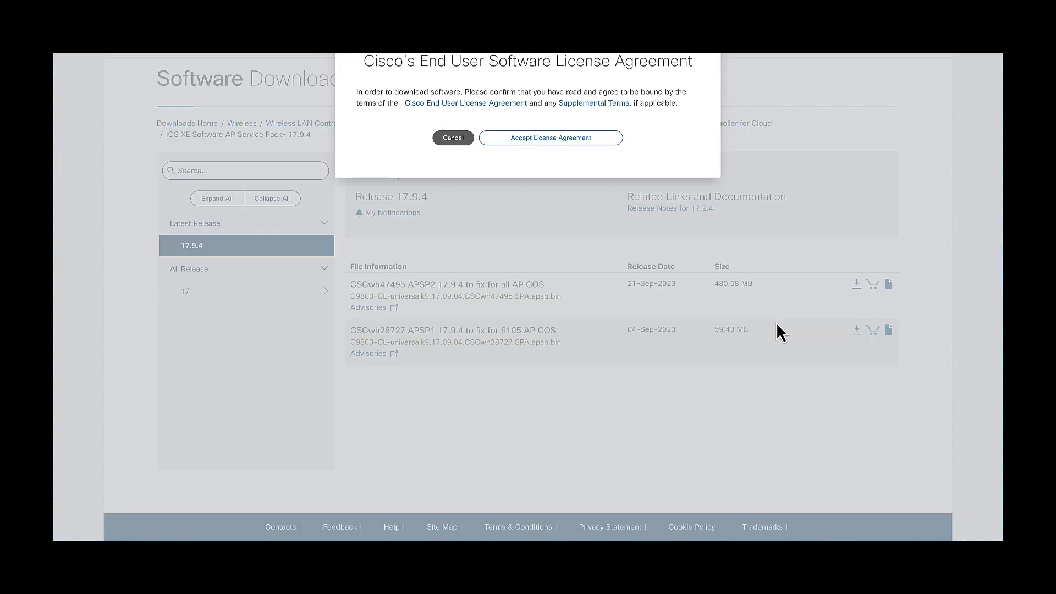
click(698, 289)
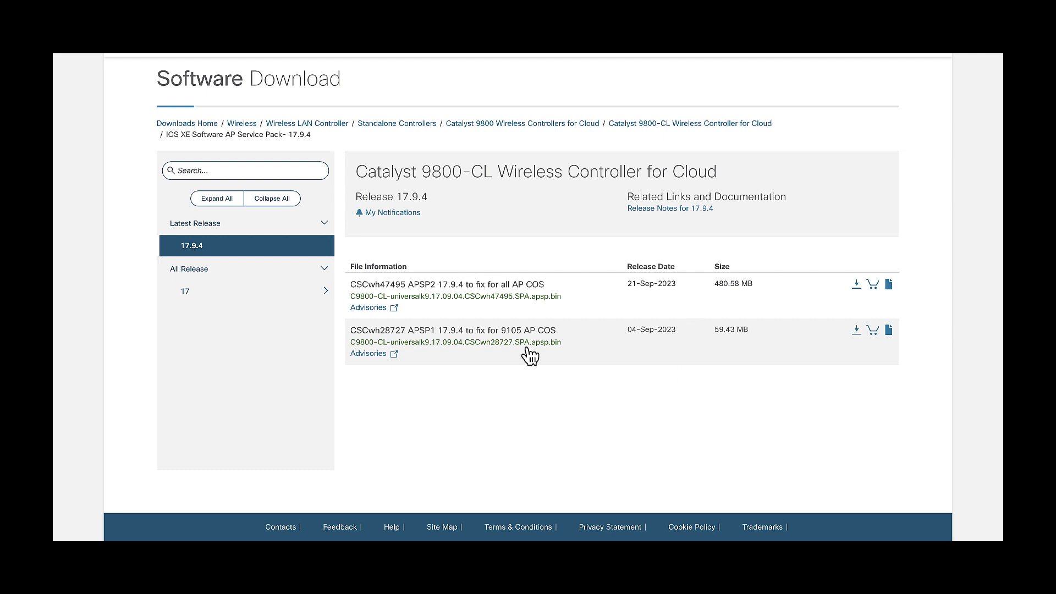
Return to the Catalyst 9800-CL IOS XE Software list and download C9800-CL-universalk9.17.09.04.SPA.bin, accepting the license agreement.
mouse_move(510, 337)
mouse_move(514, 291)
click(559, 125)
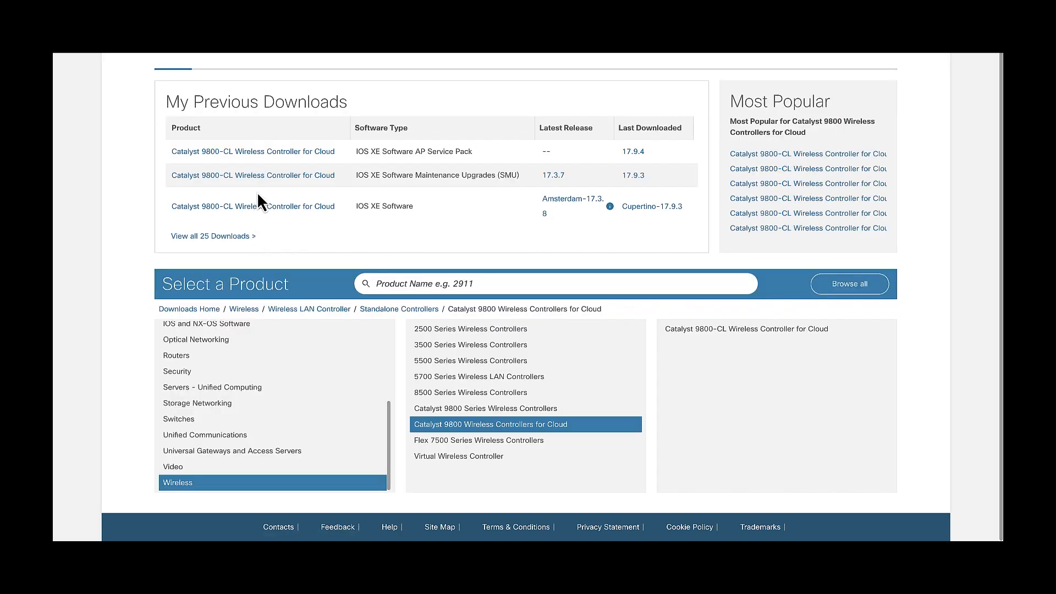
click(274, 152)
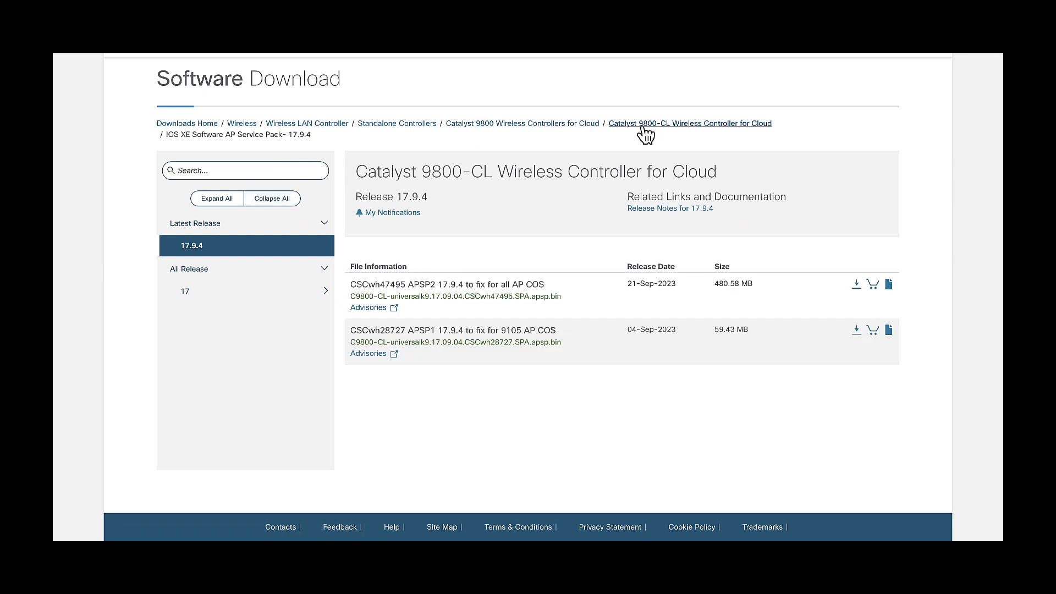
click(641, 125)
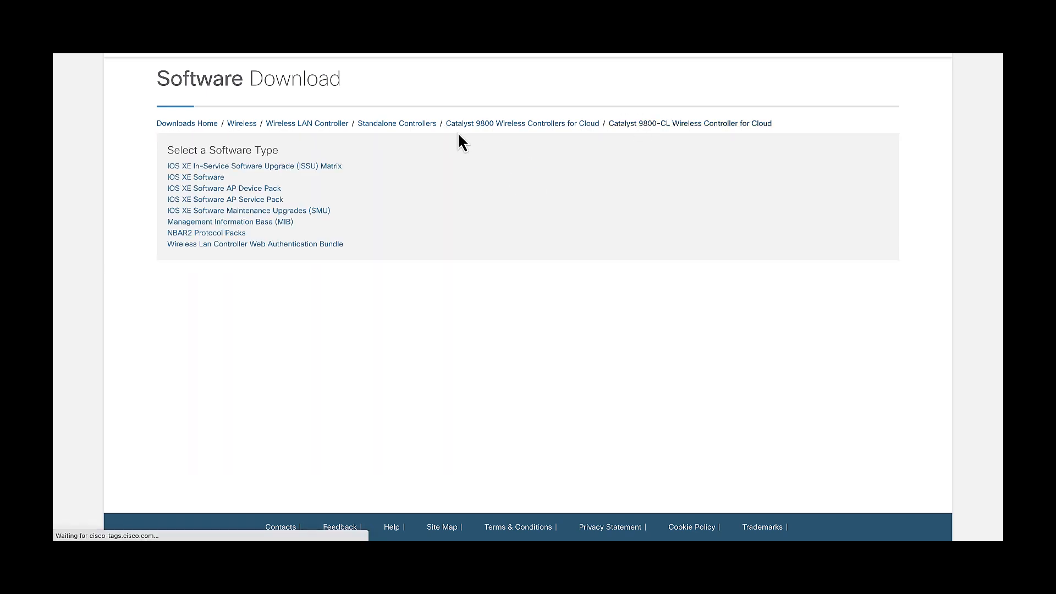
click(212, 178)
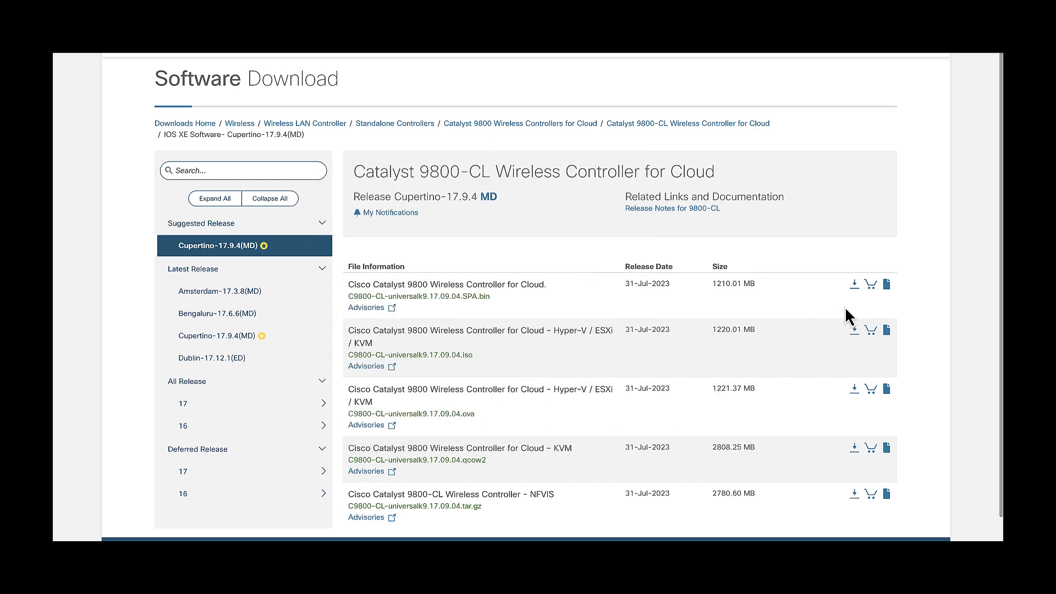
click(854, 284)
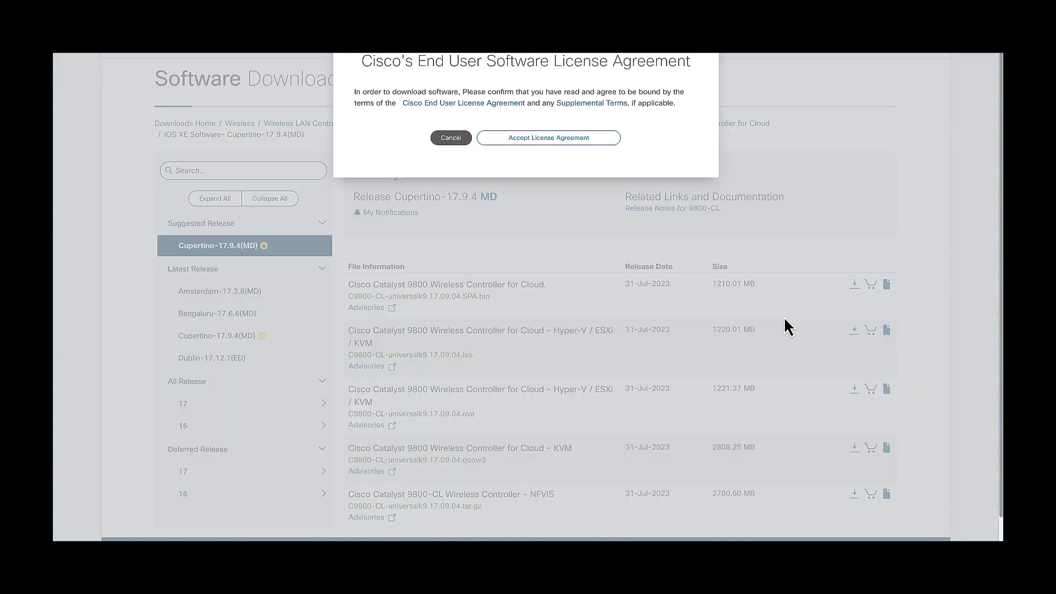
click(567, 137)
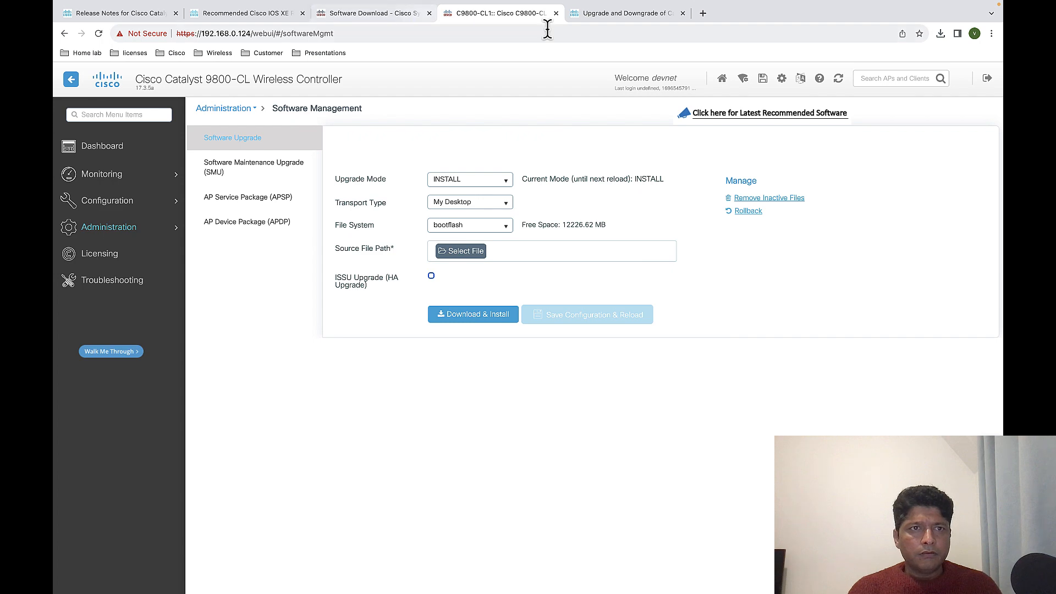
On the recommended releases page, review the 17.9.4 and 17.9.3 notes and highlight the sentence describing 17.9.x as a long-lived train.
click(242, 15)
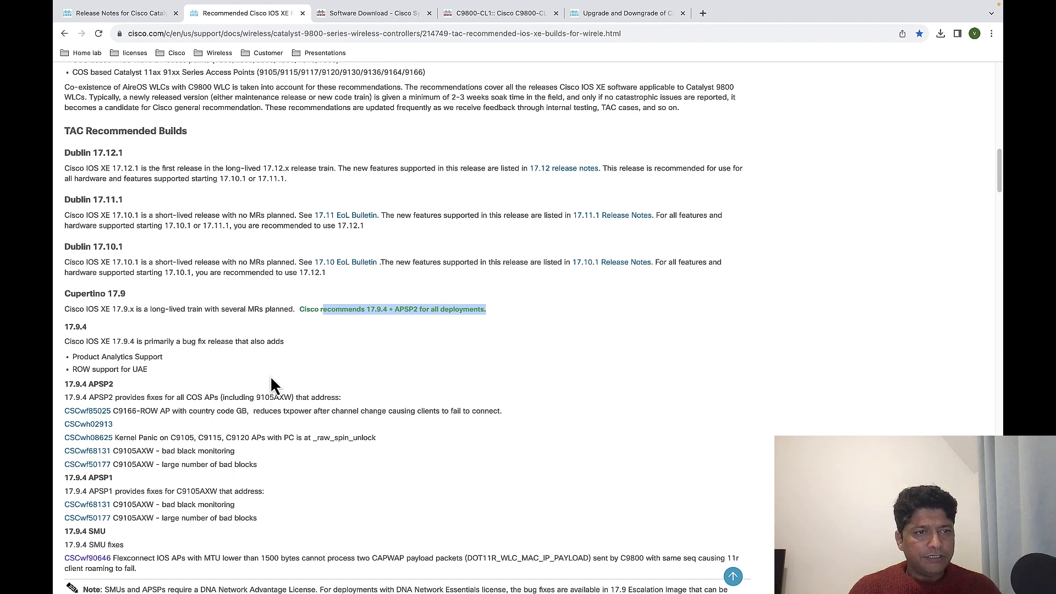
scroll(270, 446, down, 1)
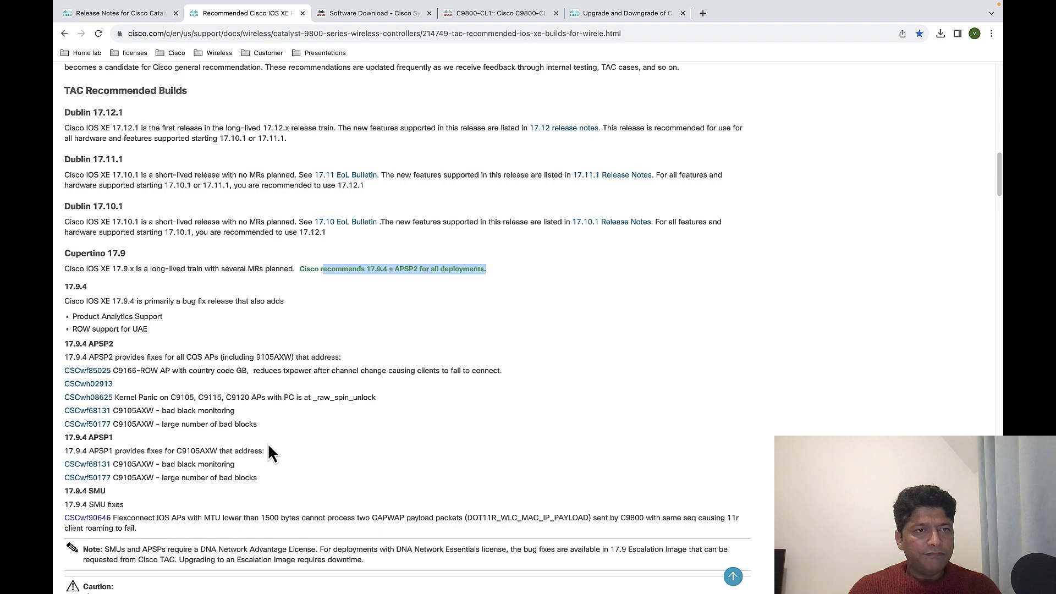
scroll(269, 447, down, 2)
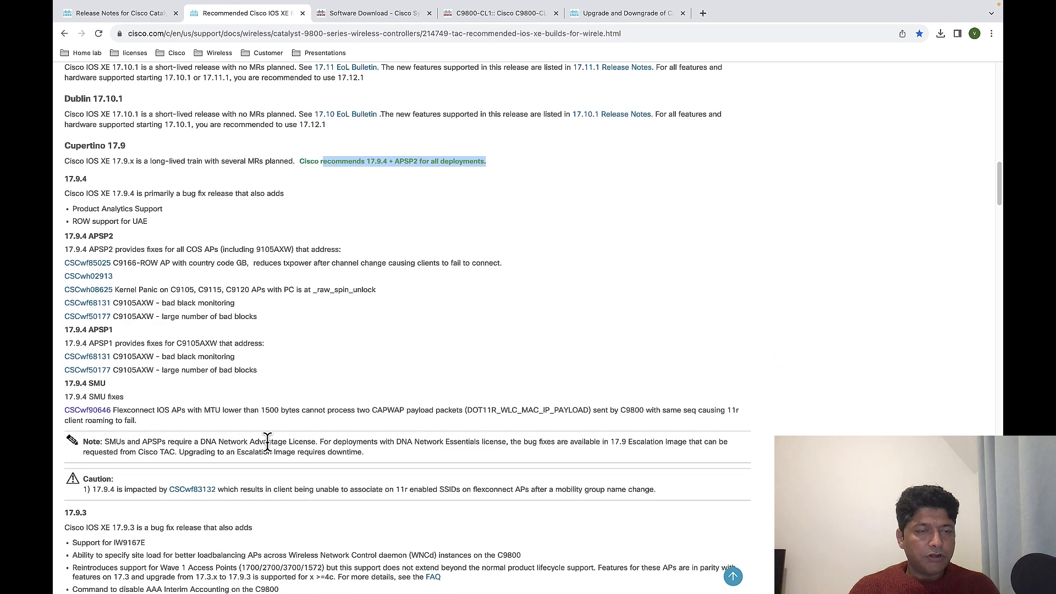
scroll(271, 506, up, 2)
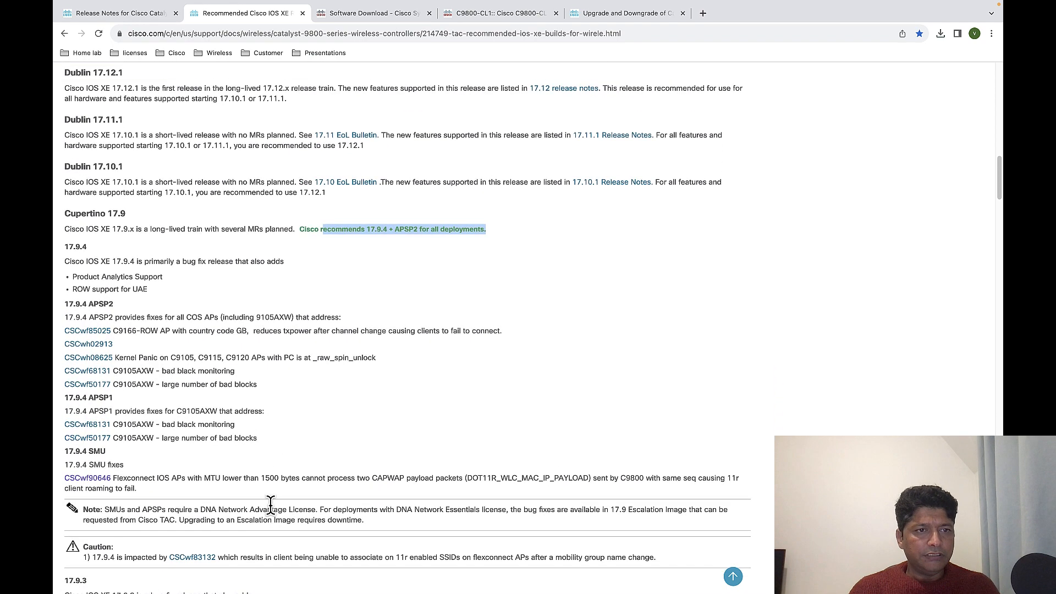
click(106, 290)
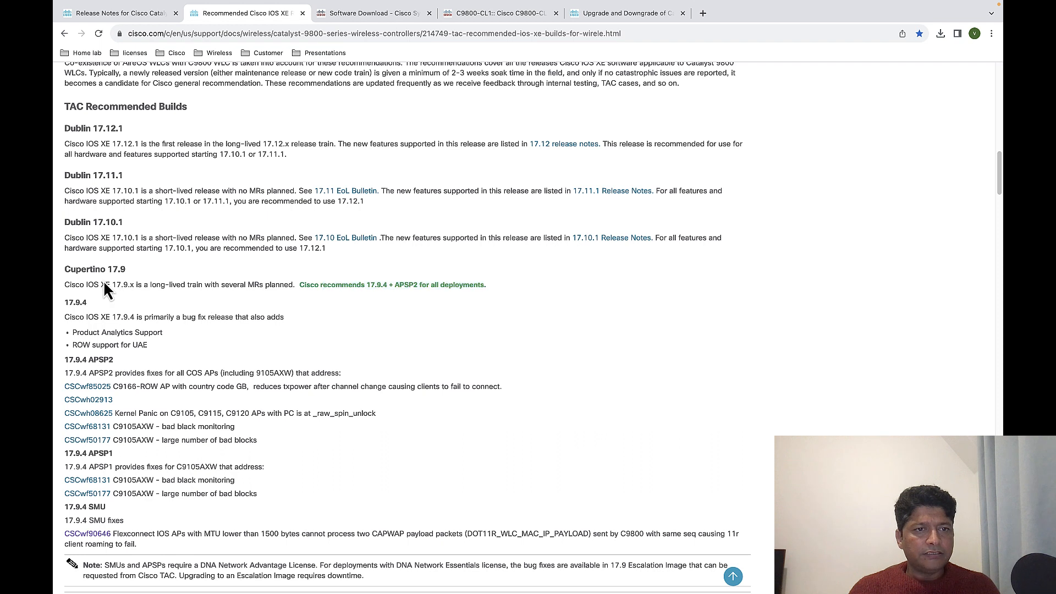
drag(104, 283, 287, 284)
scroll(253, 481, down, 4)
scroll(254, 482, down, 10)
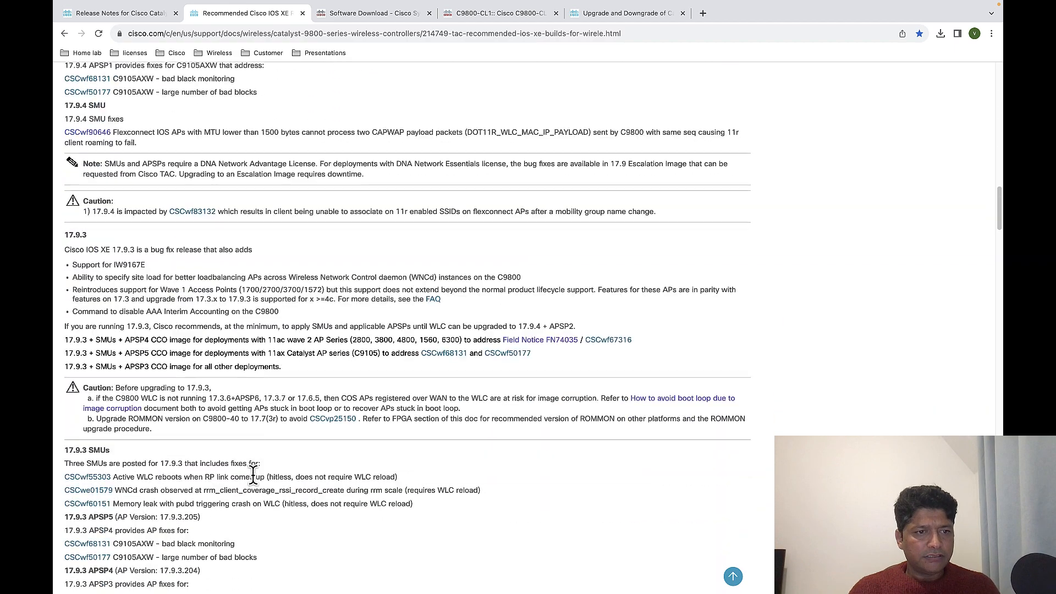
scroll(253, 476, down, 8)
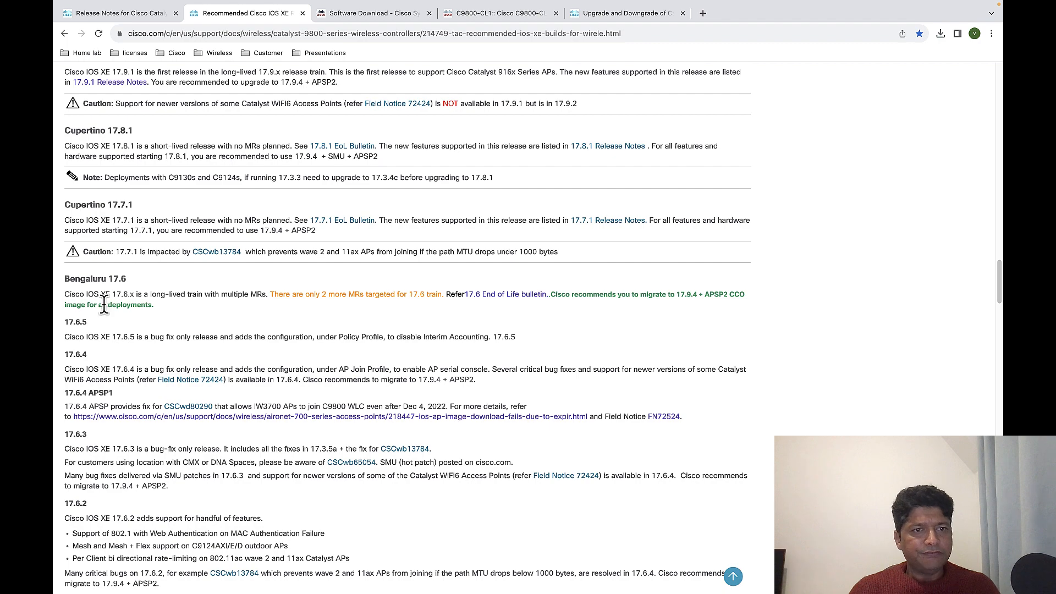
Highlight the long-lived train descriptions for 17.6 and 17.3, and the short-lived release descriptions for 17.4.1 and 17.5.1.
drag(94, 295, 199, 295)
scroll(177, 491, down, 8)
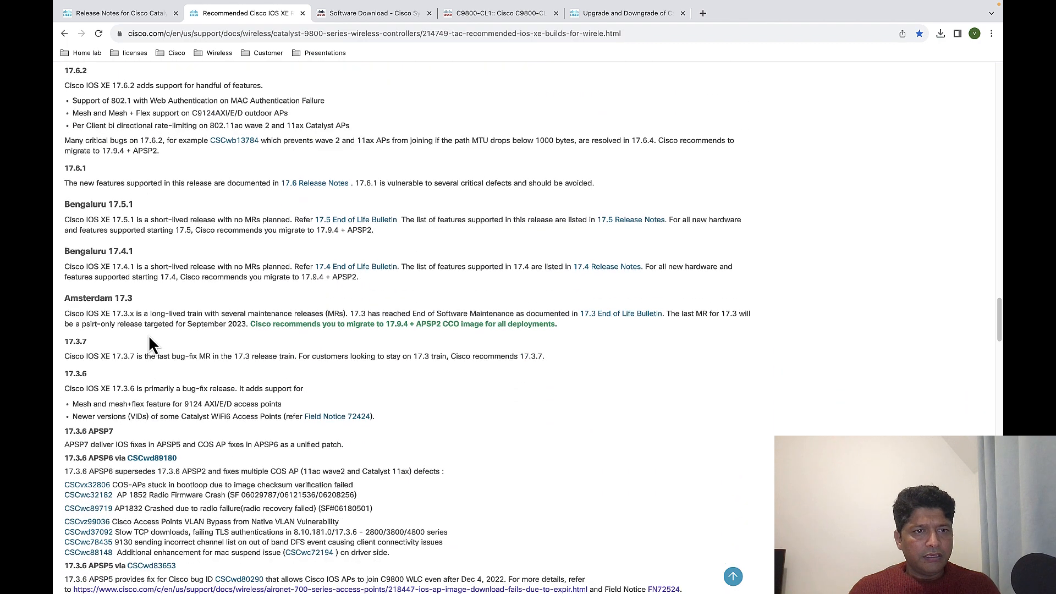
drag(112, 313, 204, 313)
drag(116, 266, 208, 270)
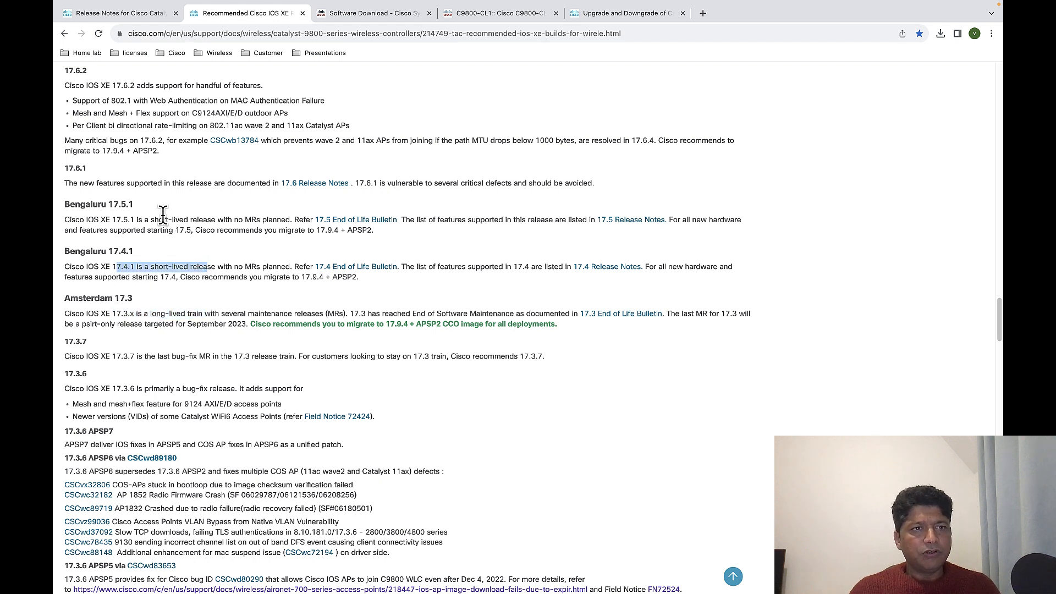
drag(142, 219, 207, 219)
Highlight the short-lived release description for Cupertino 17.7.1 and go back to the Cupertino 17.9 section.
scroll(205, 220, up, 5)
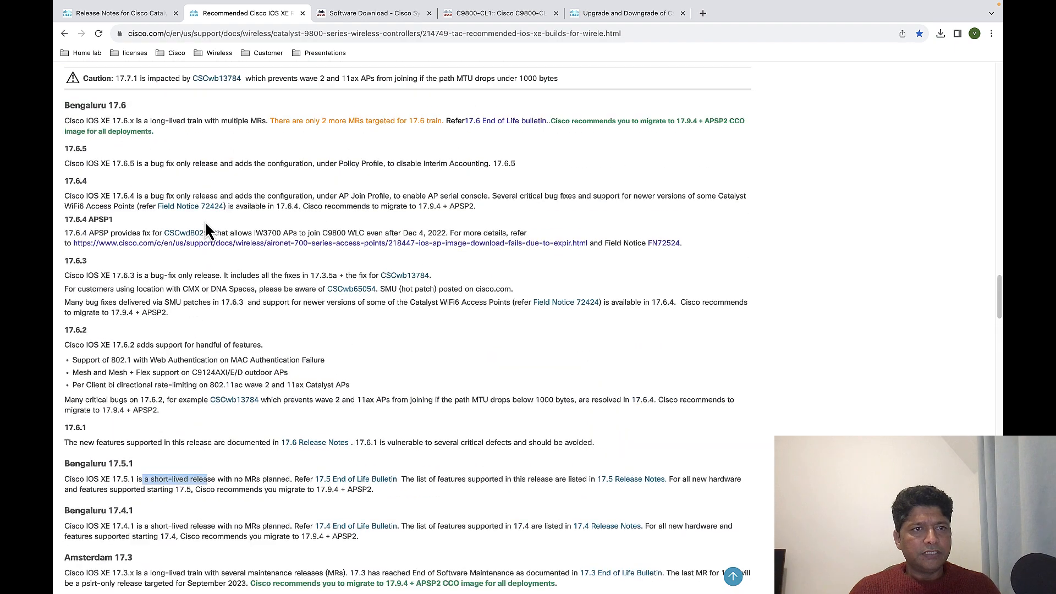
scroll(207, 229, up, 3)
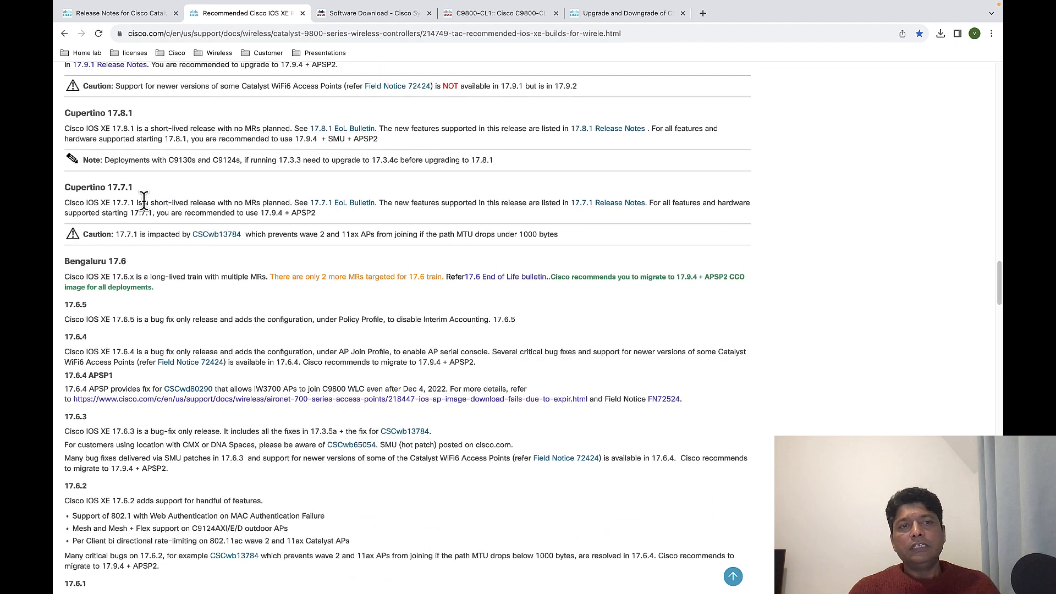
drag(143, 202, 224, 203)
scroll(229, 302, up, 4)
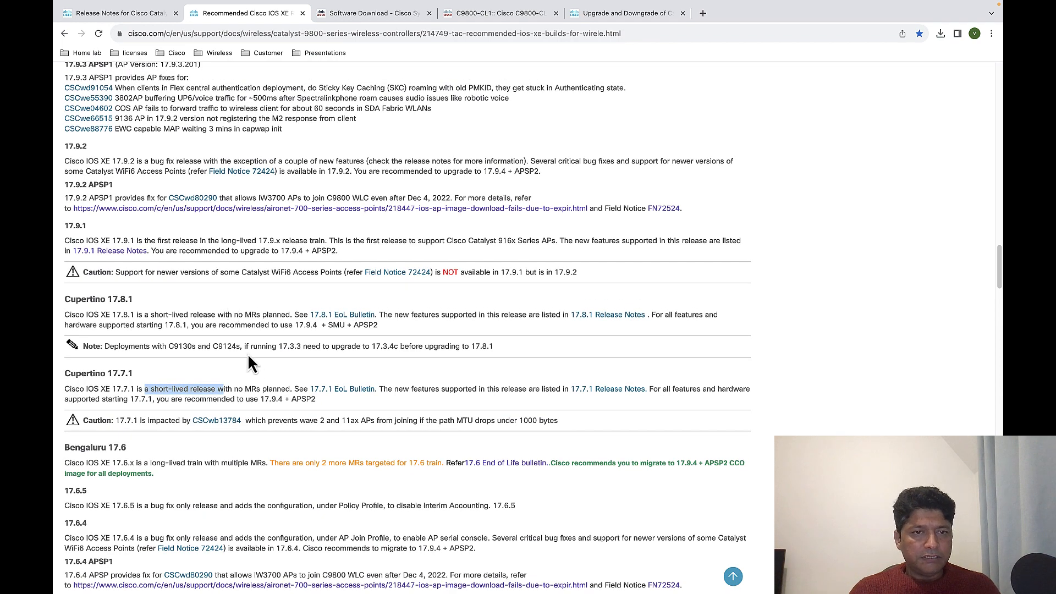
scroll(256, 363, up, 3)
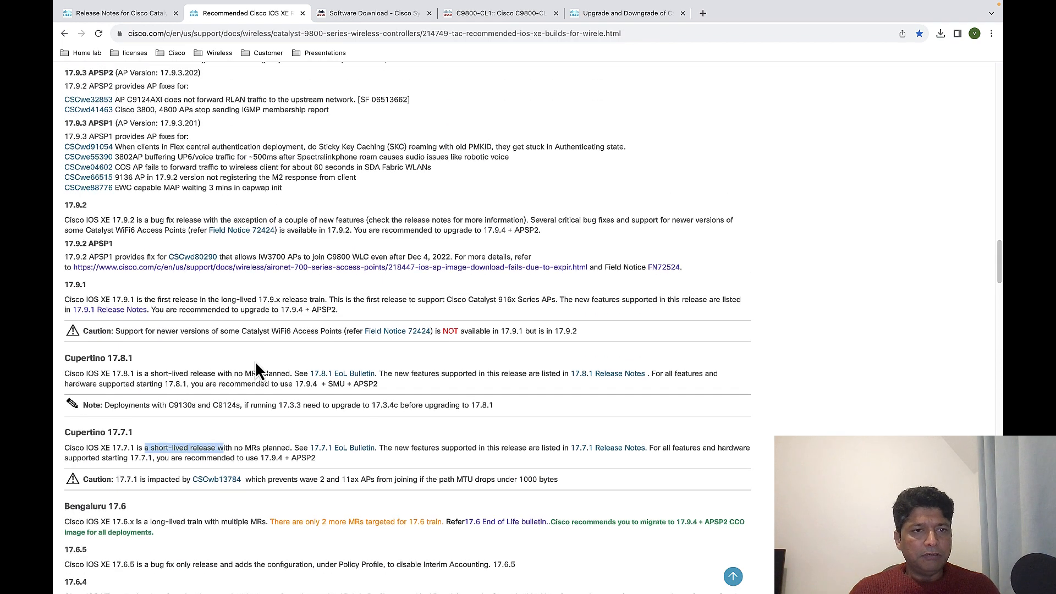
scroll(255, 360, up, 10)
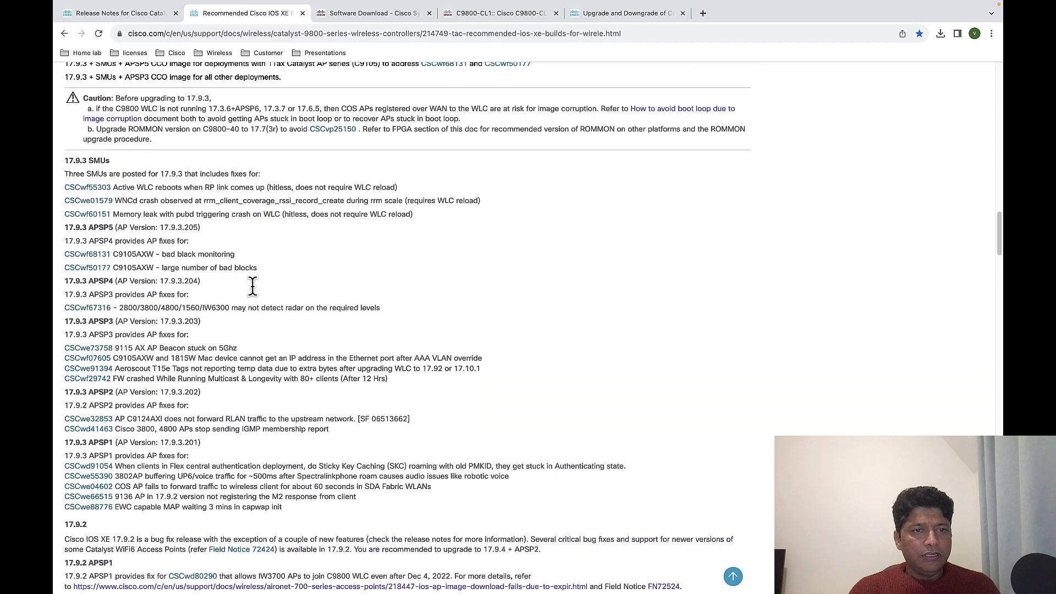
scroll(252, 285, up, 2)
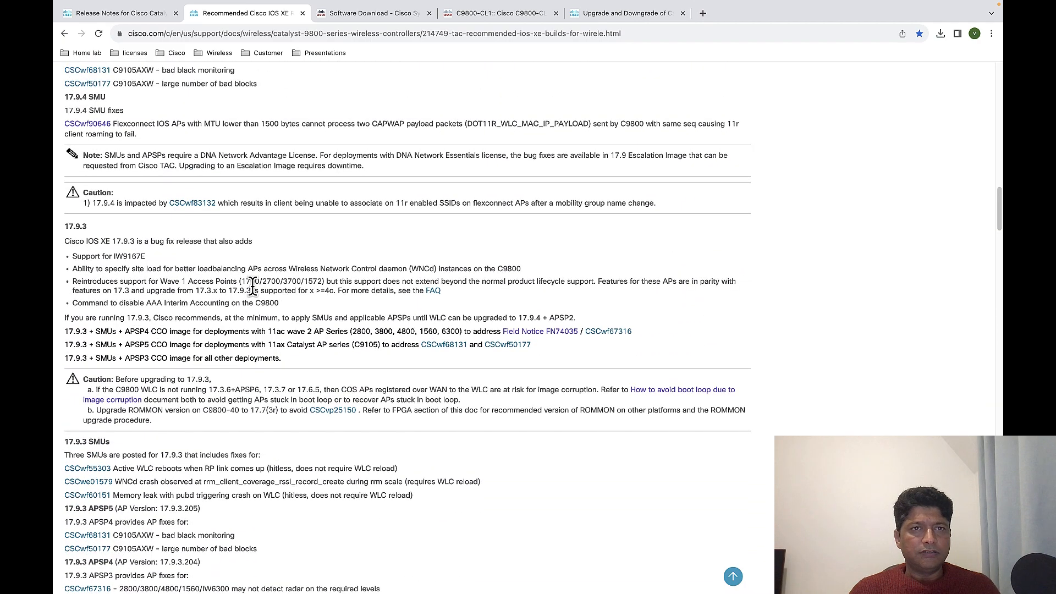
scroll(253, 286, up, 6)
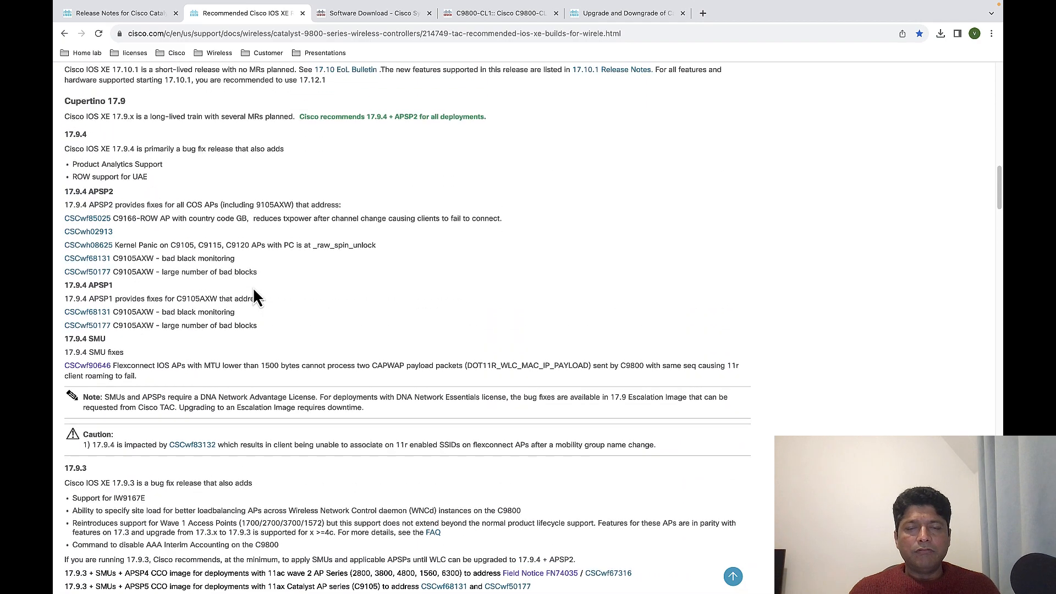
In the 17.9 release notes, highlight the note recommending the GUI for installation and the install add file command.
click(476, 16)
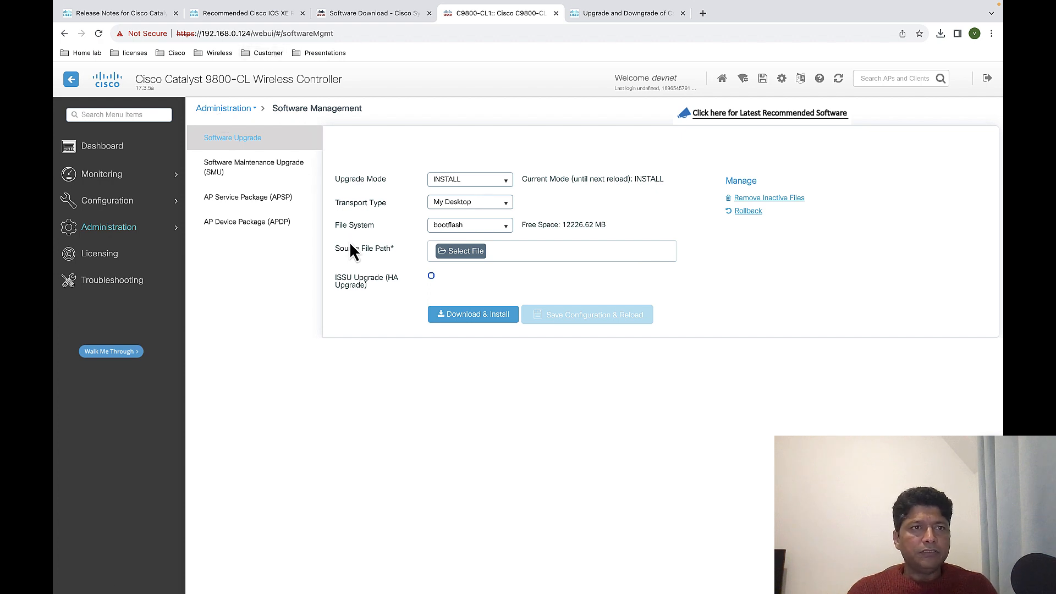
click(132, 13)
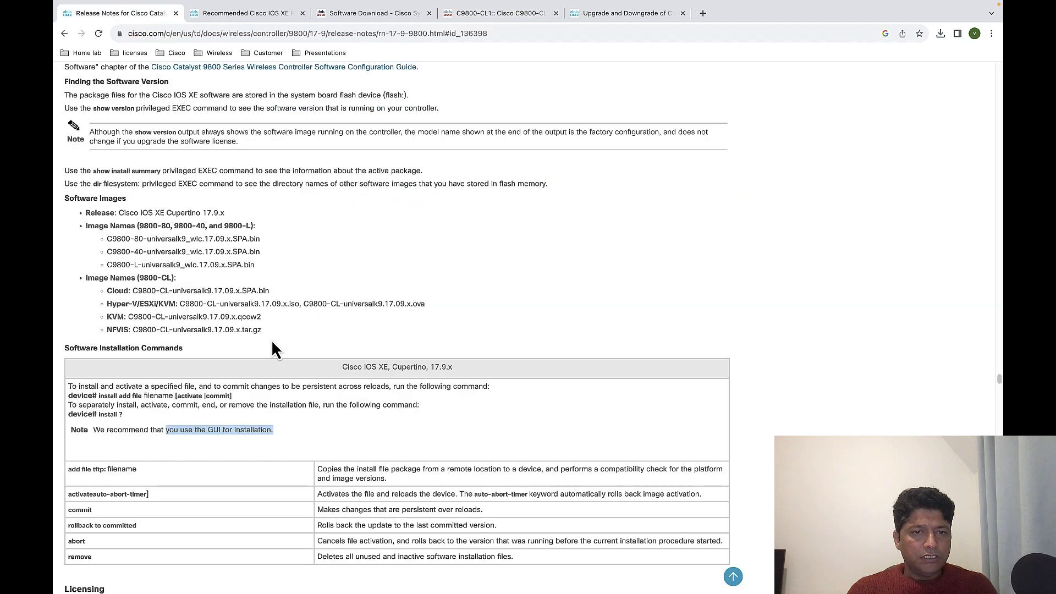
click(321, 407)
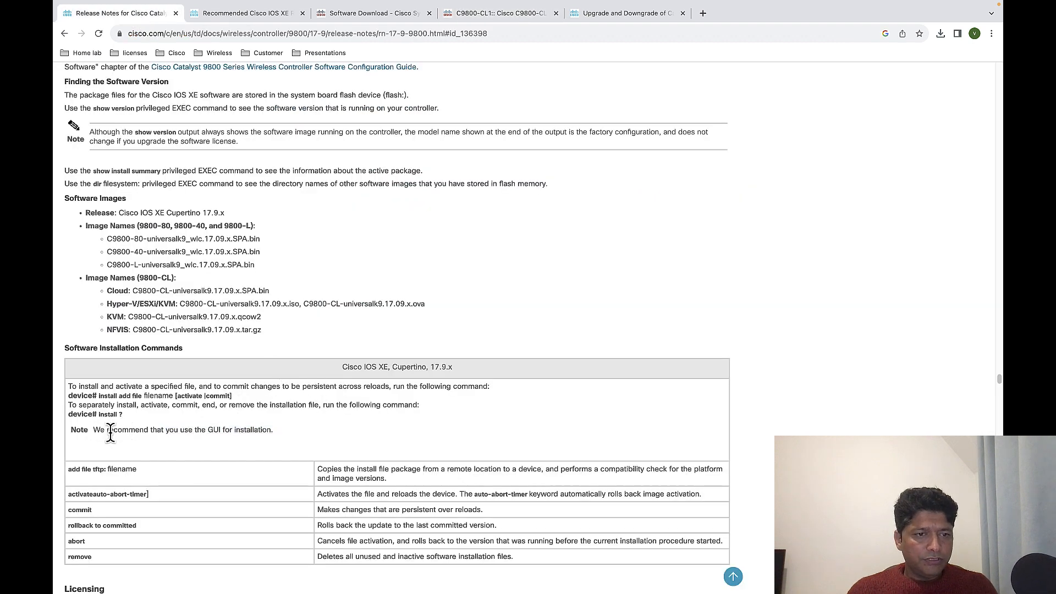
drag(94, 429, 209, 430)
drag(101, 430, 277, 431)
click(276, 431)
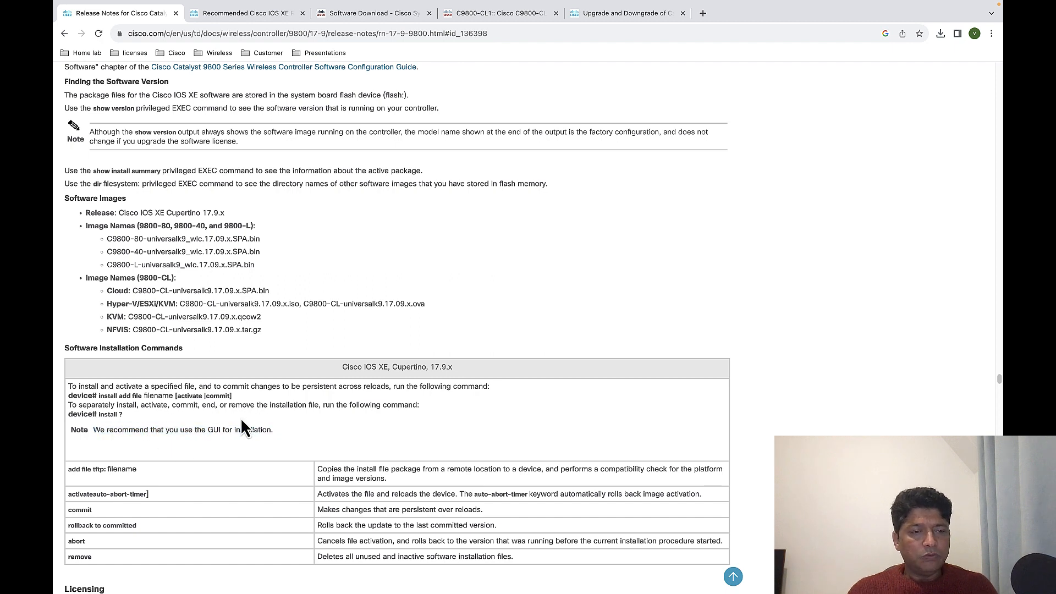
drag(93, 430, 245, 429)
click(139, 394)
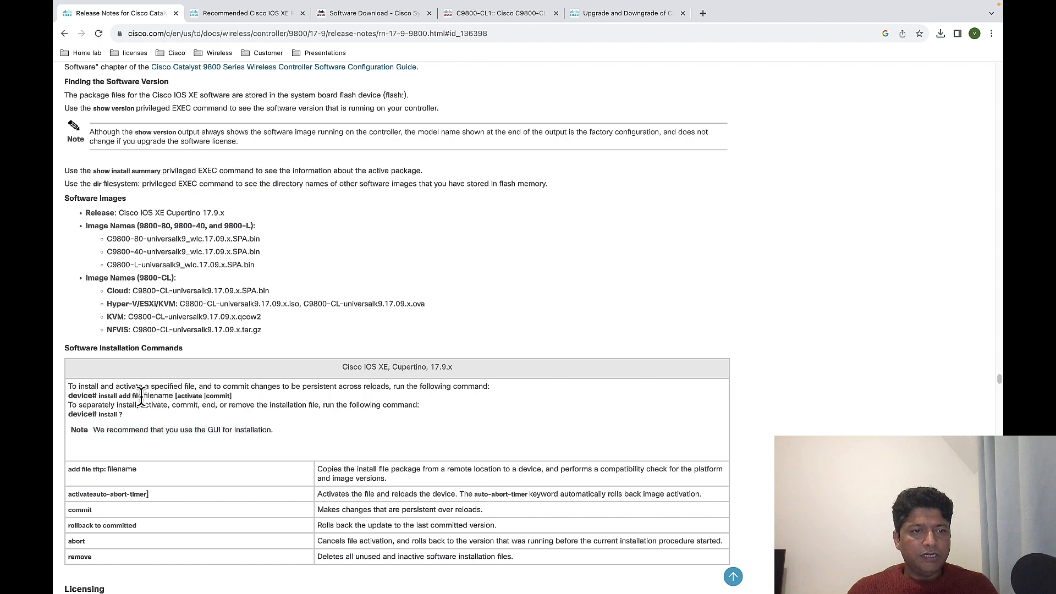
drag(99, 396, 234, 396)
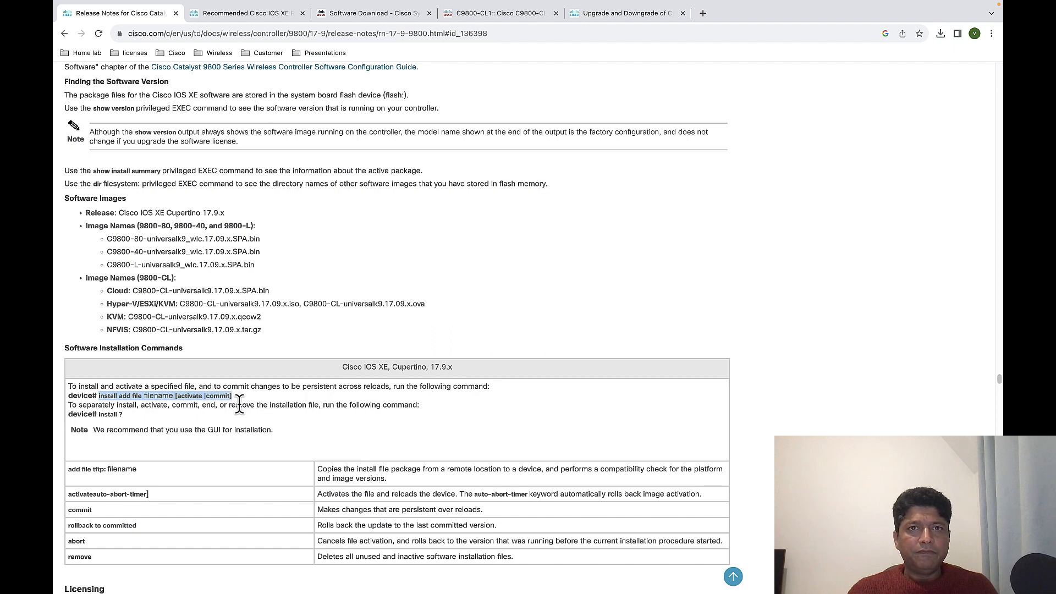
On the controller's Software Upgrade page, set the transport type to My Desktop and the file system to bootflash.
click(476, 15)
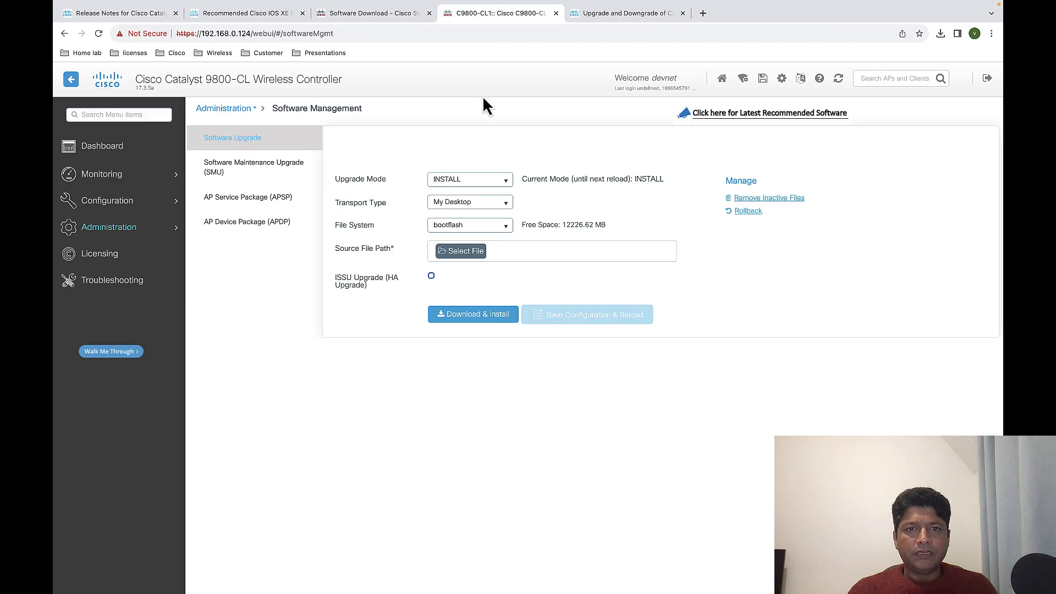
click(485, 211)
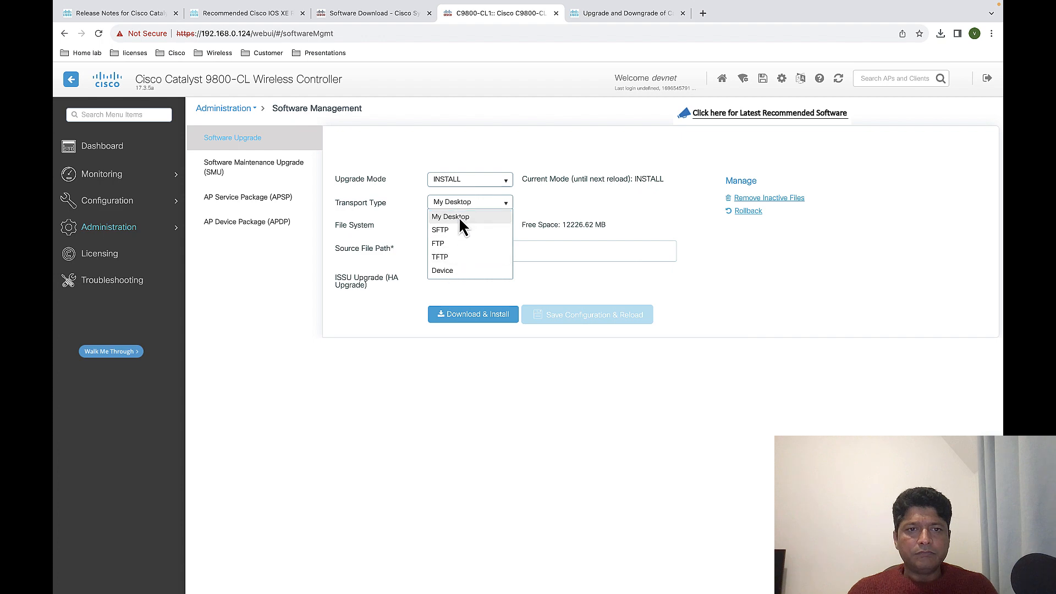
click(459, 216)
click(465, 226)
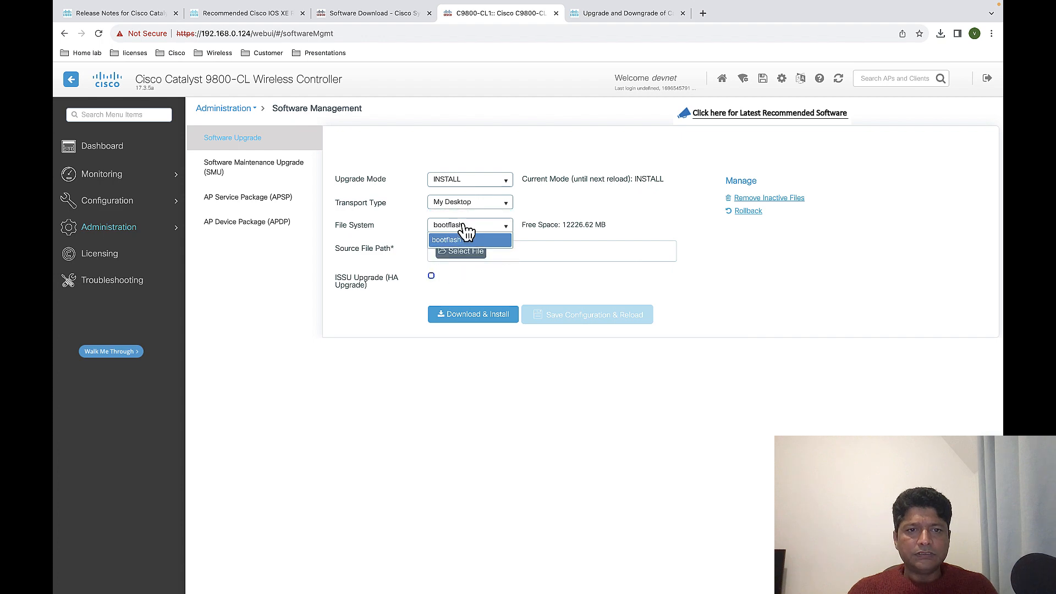
click(465, 240)
Choose C9800-CL-universalk9.17.09.04.SPA.bin as the source file, then start the download and installation and agree to proceed.
click(462, 253)
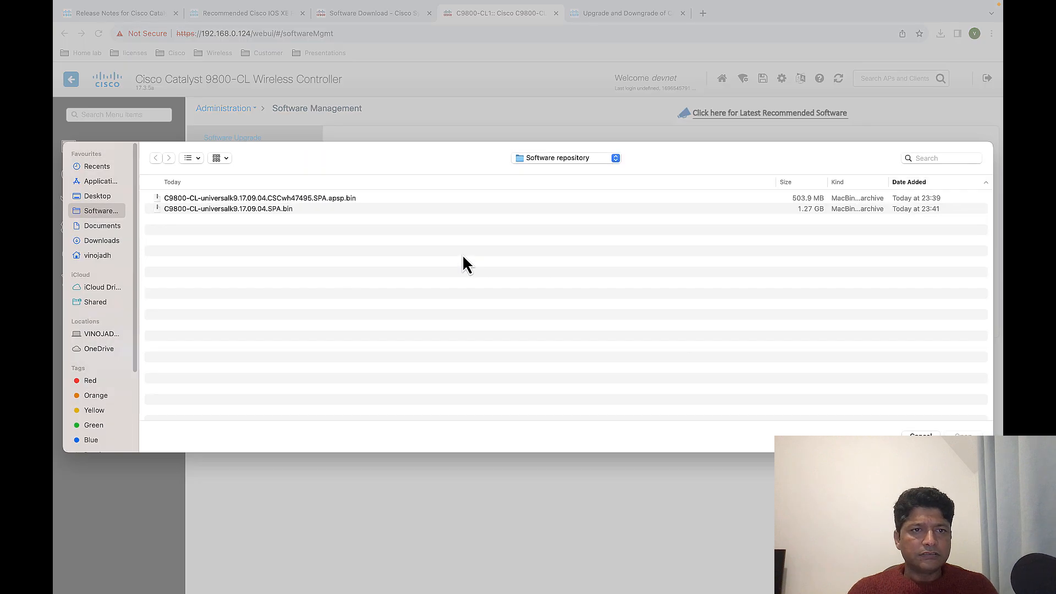
double_click(244, 209)
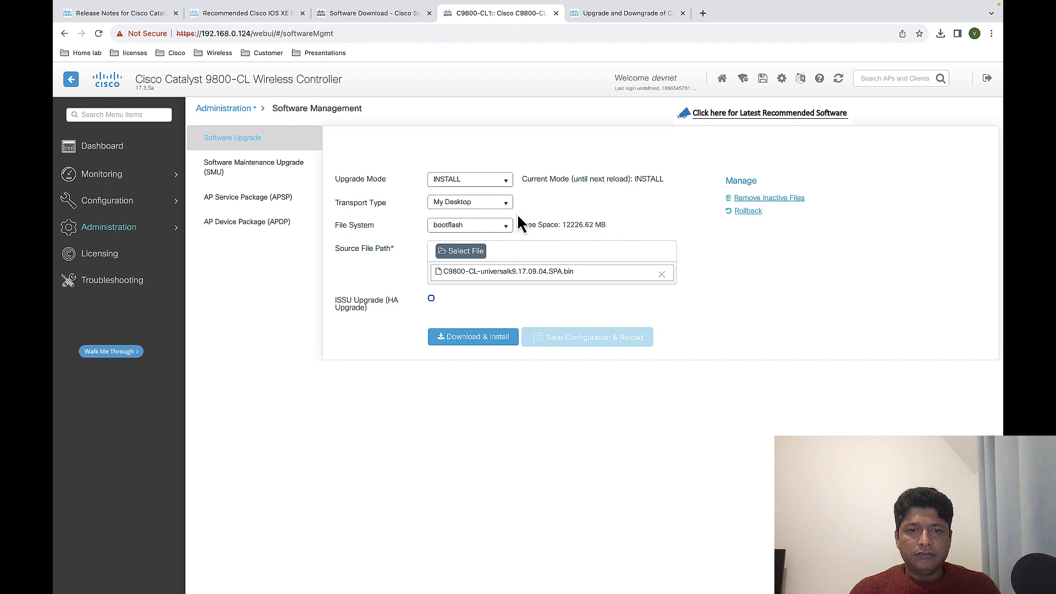
click(471, 346)
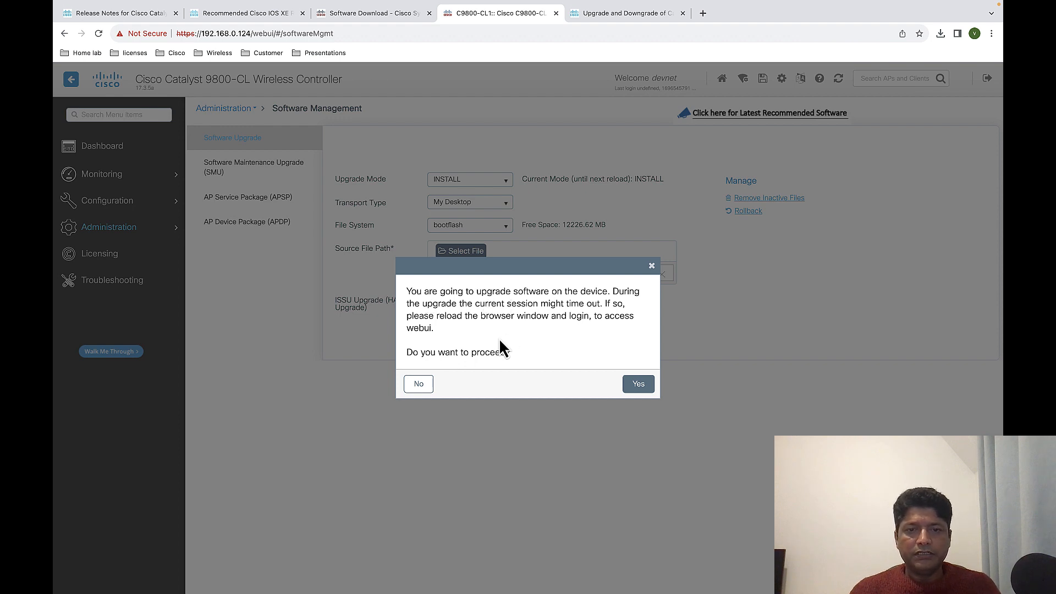
click(643, 388)
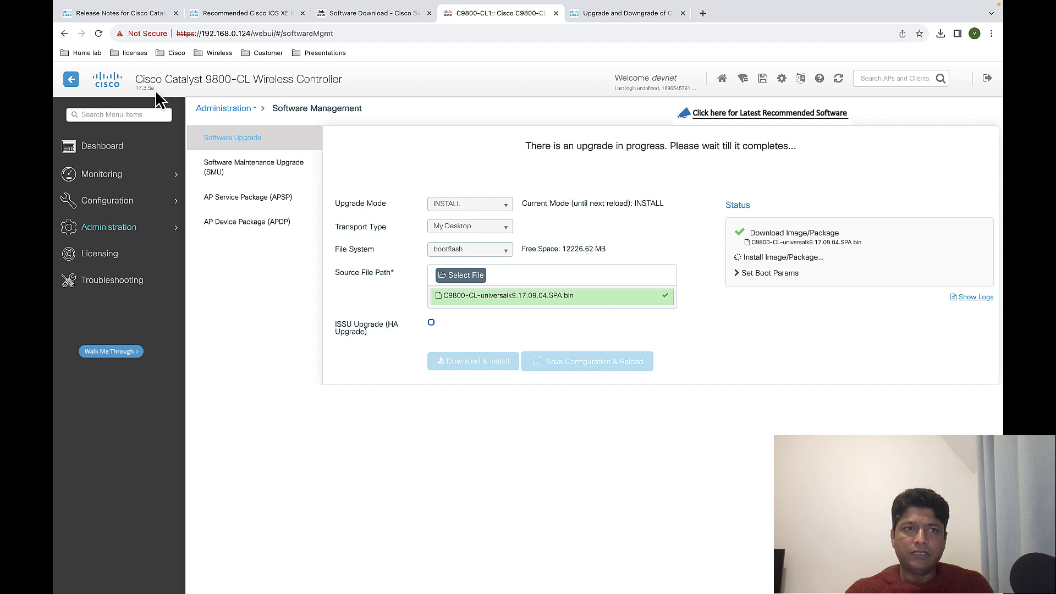
Highlight the controller's running version, then switch to its terminal session and run show version and show version | inc Installation.
mouse_move(153, 88)
mouse_down()
mouse_move(138, 88)
mouse_move(170, 88)
mouse_up()
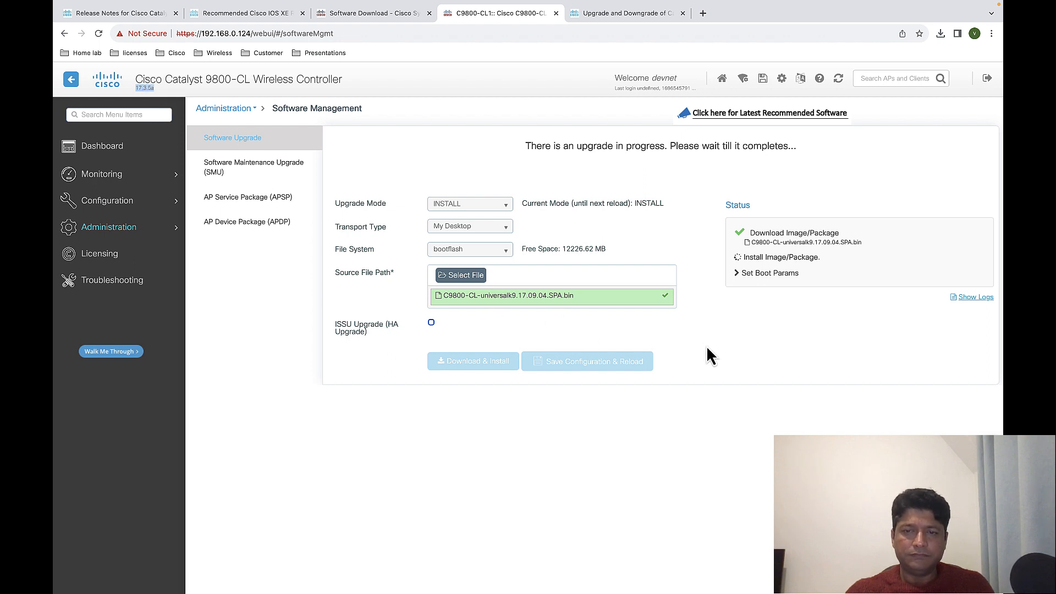
key(super+Tab)
text(show version)
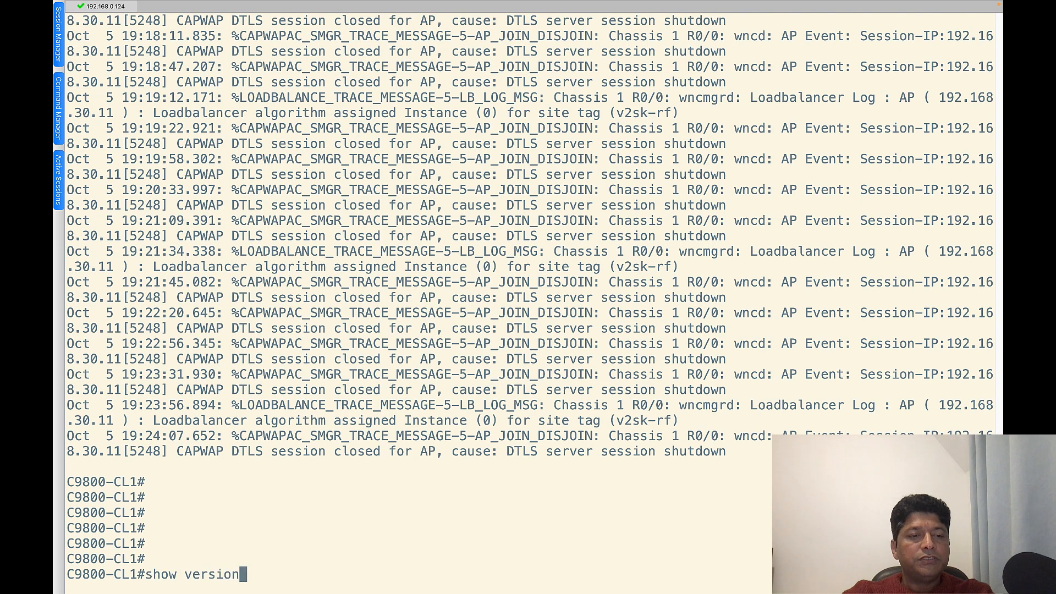
key(Return)
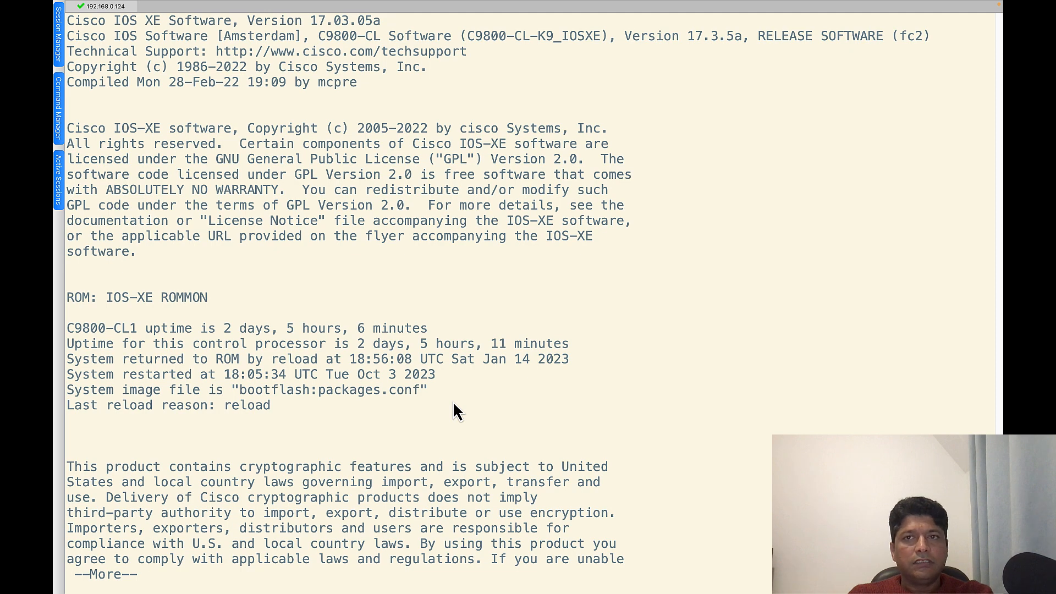
key(space)
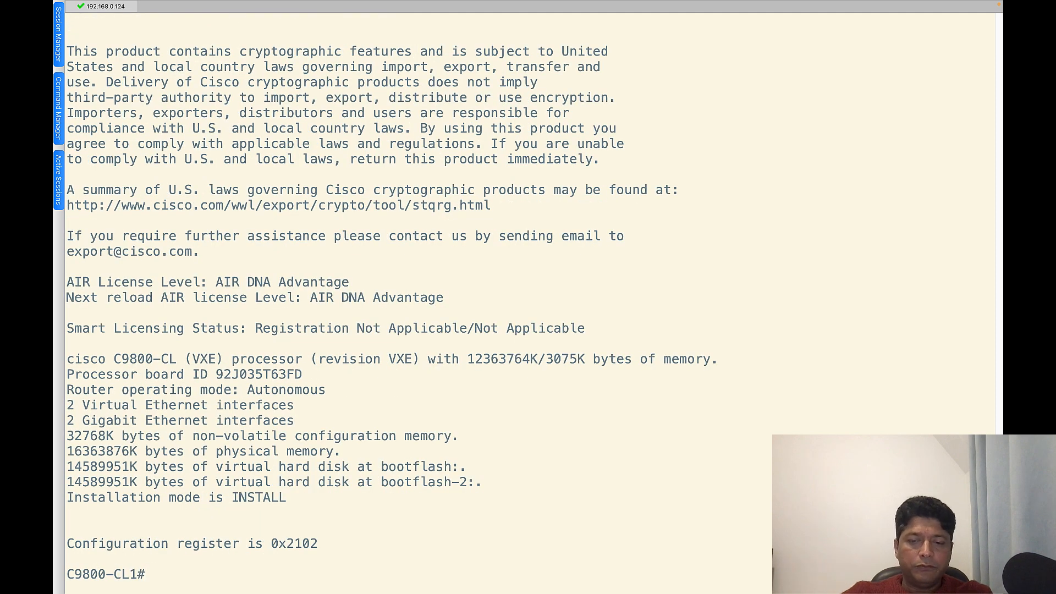
text(show version | inc Installation)
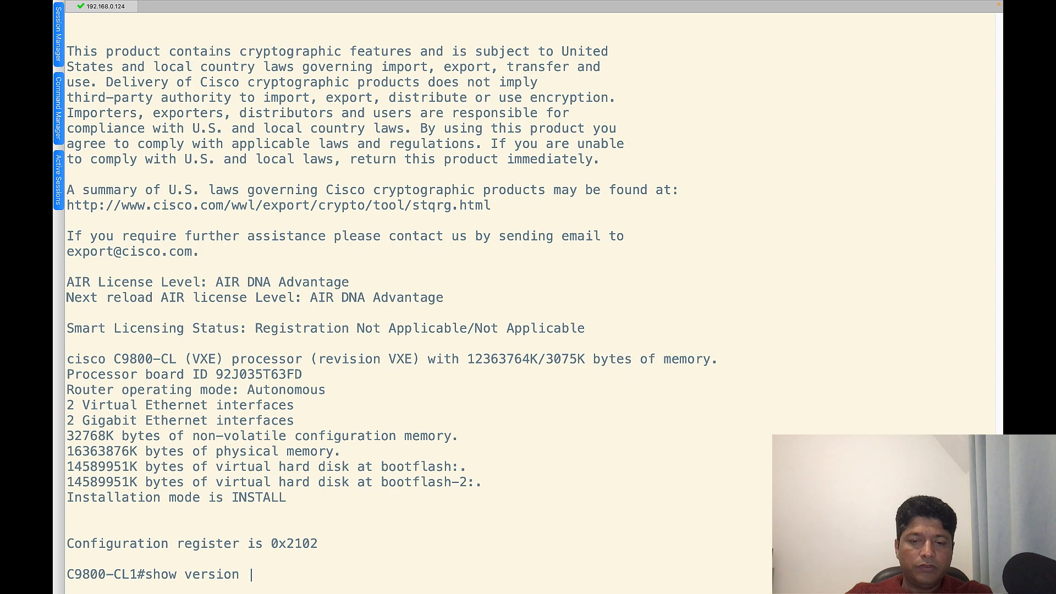
key(Return)
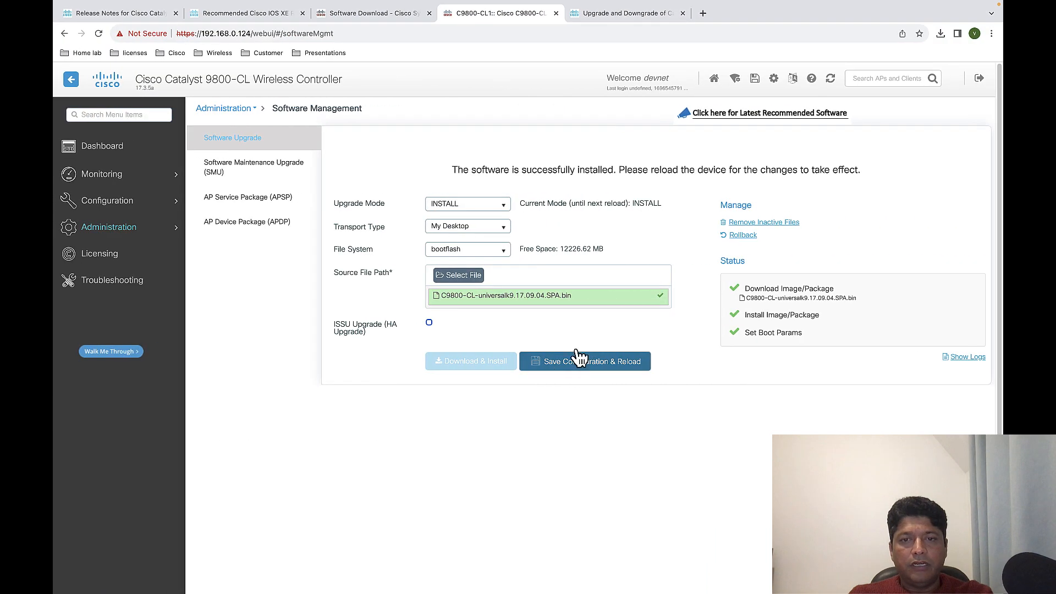
Save the configuration and reload the controller, agreeing to proceed despite the loss of network connectivity.
click(594, 364)
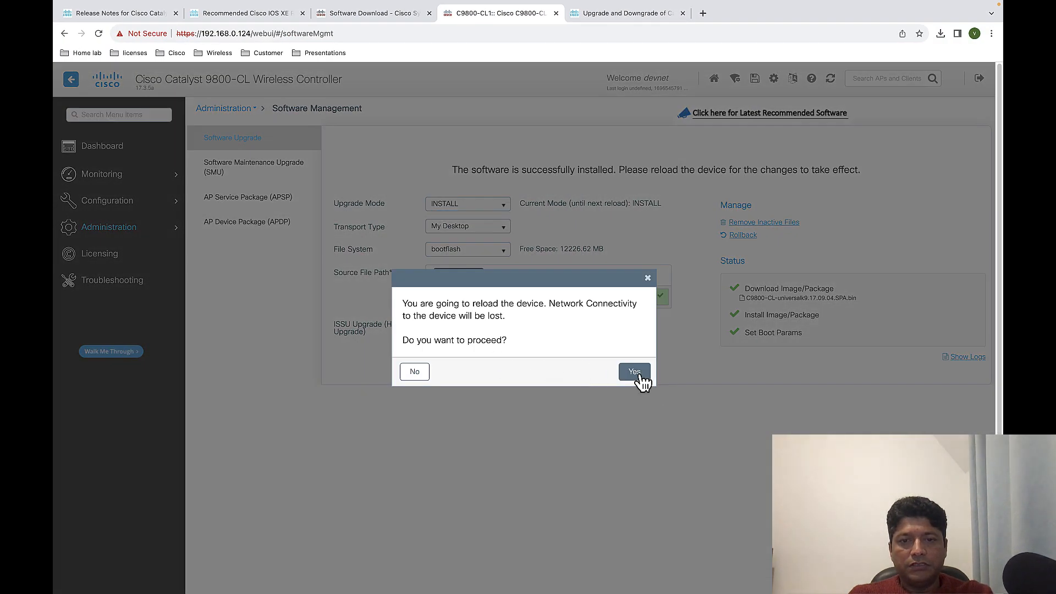
click(639, 373)
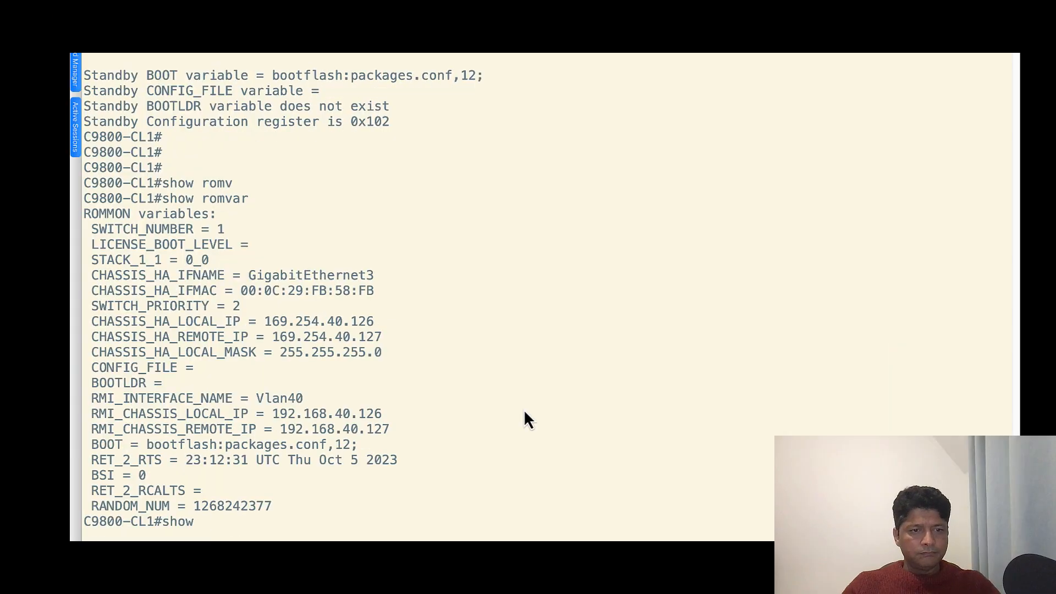
In the controller's terminal session, run show version, highlight the system image file entry and page through to the end of the output.
key(Return)
key(Return)
key(Return)
key(Return)
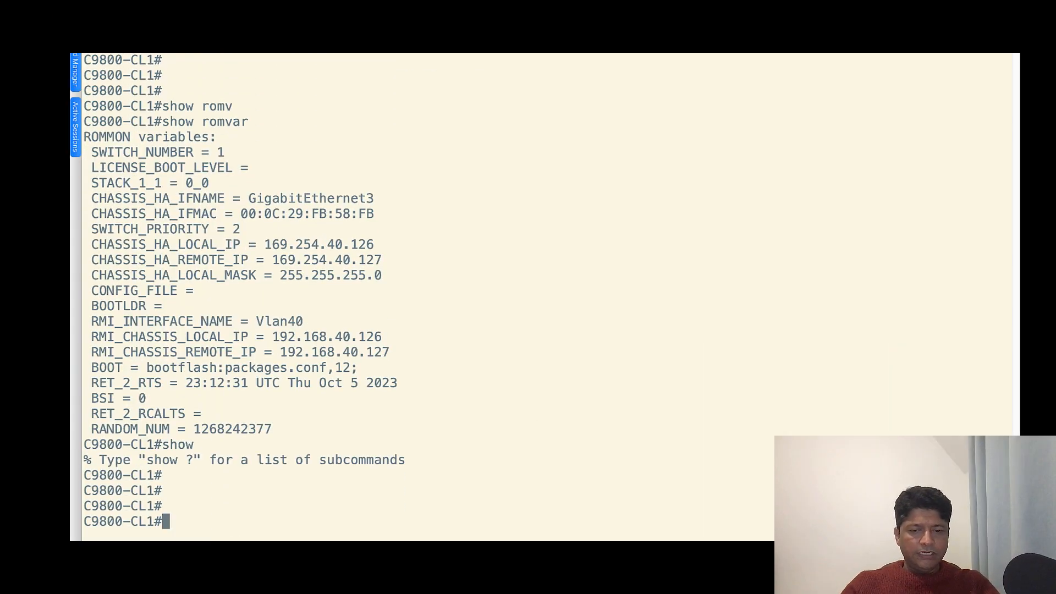
text(show versi)
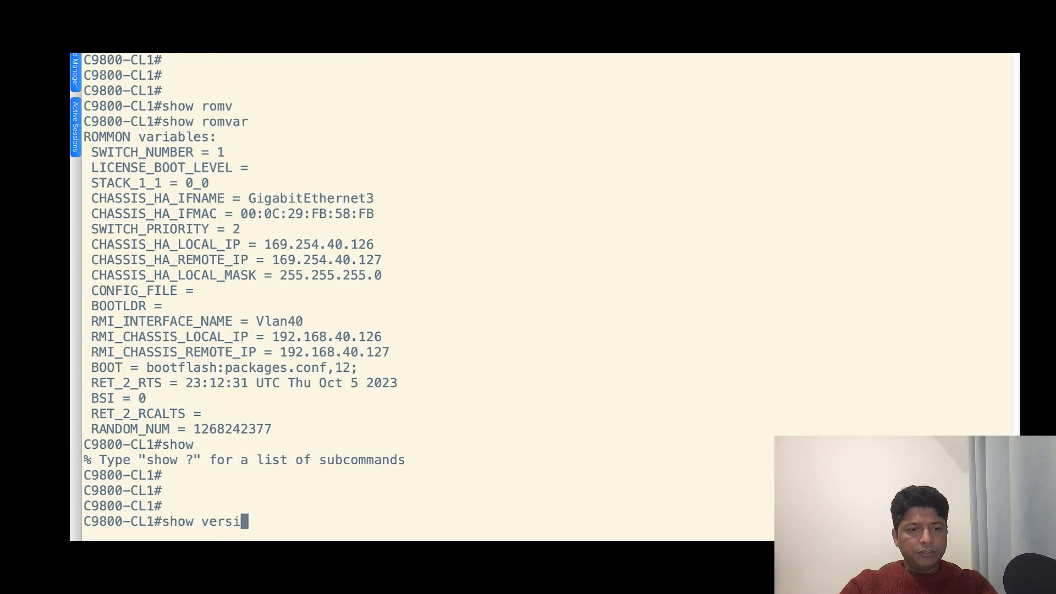
text(on)
key(Return)
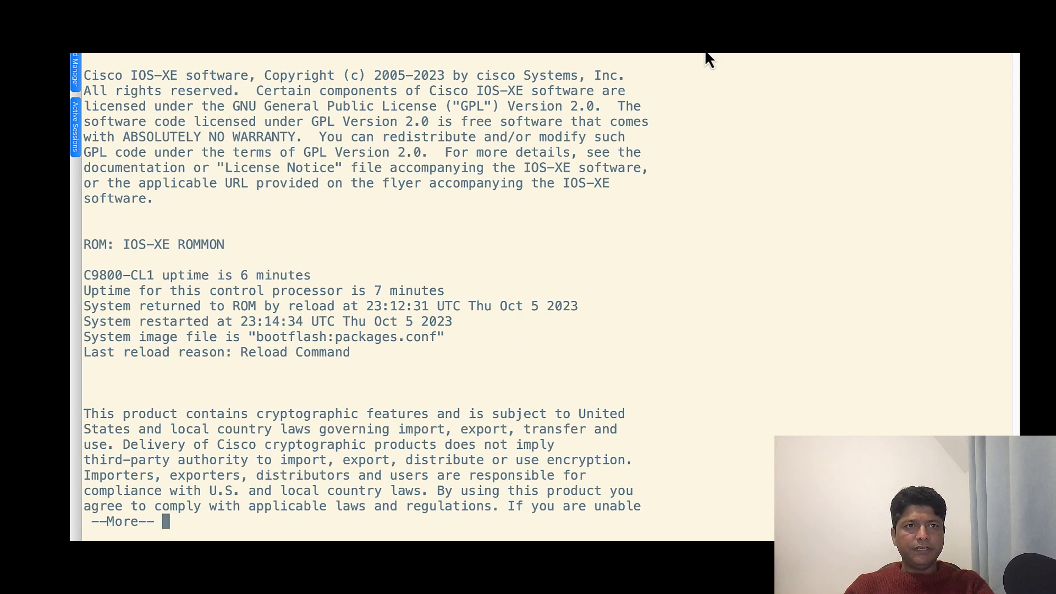
drag(444, 337, 272, 338)
click(410, 342)
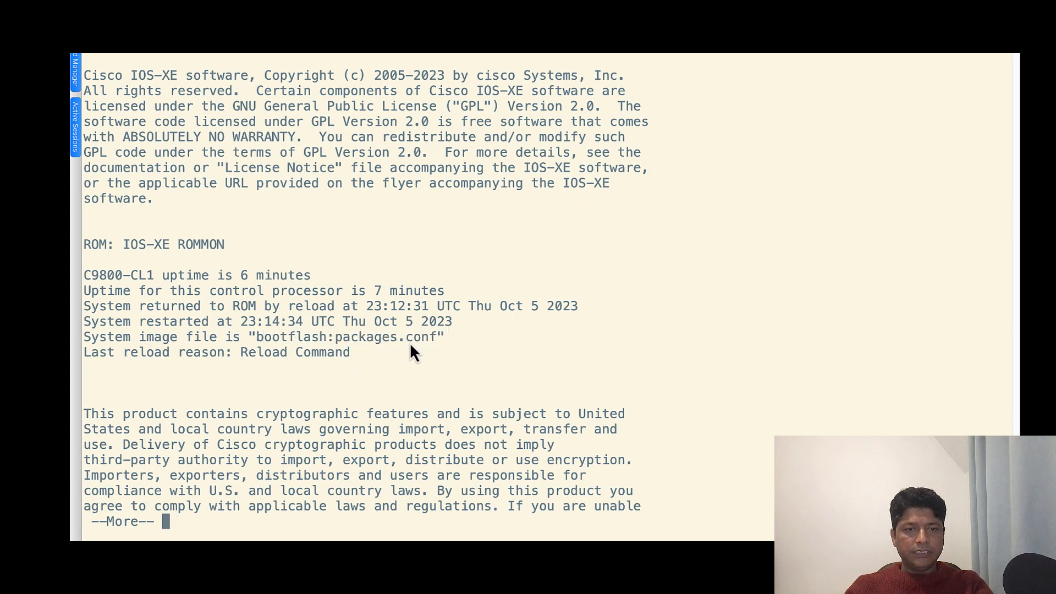
drag(444, 337, 321, 335)
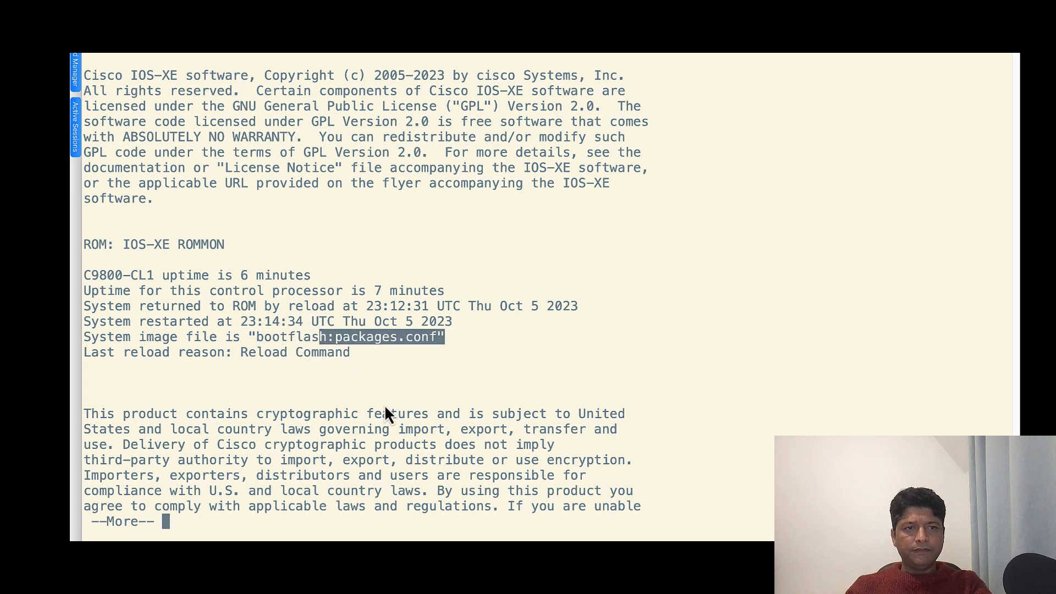
key(space)
Run show version | inc Installation to check the controller's installation mode.
text(show r)
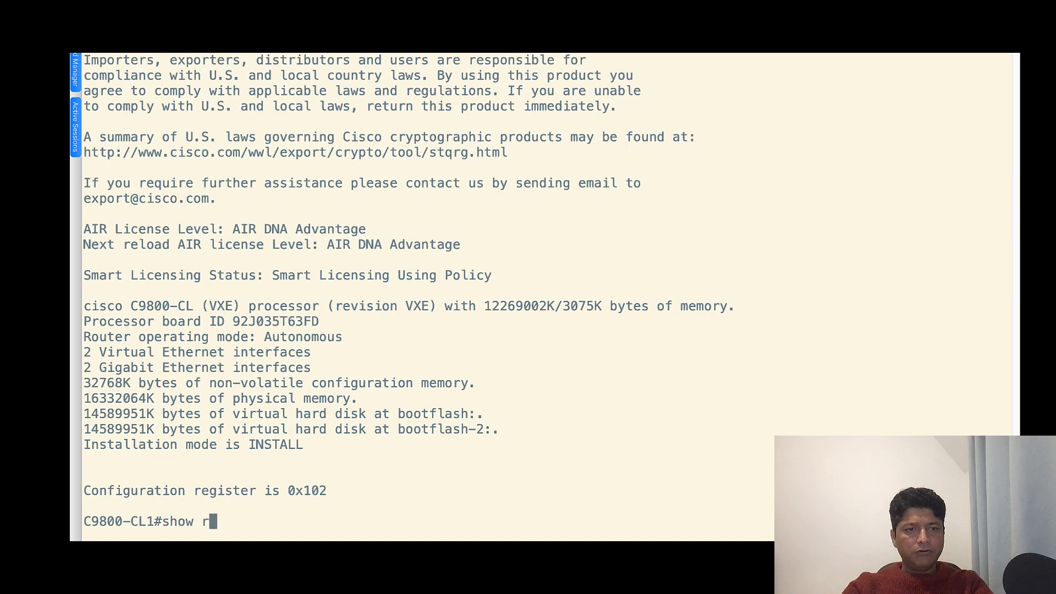
text(un)
key(BackSpace)
key(BackSpace)
key(BackSpace)
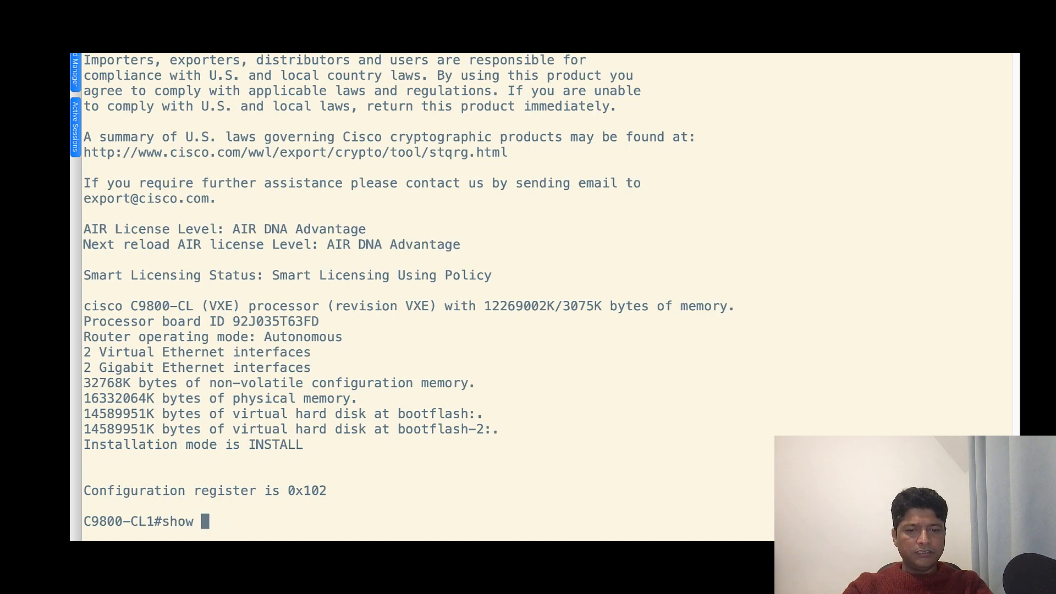
text(ver)
key(Tab)
text(| )
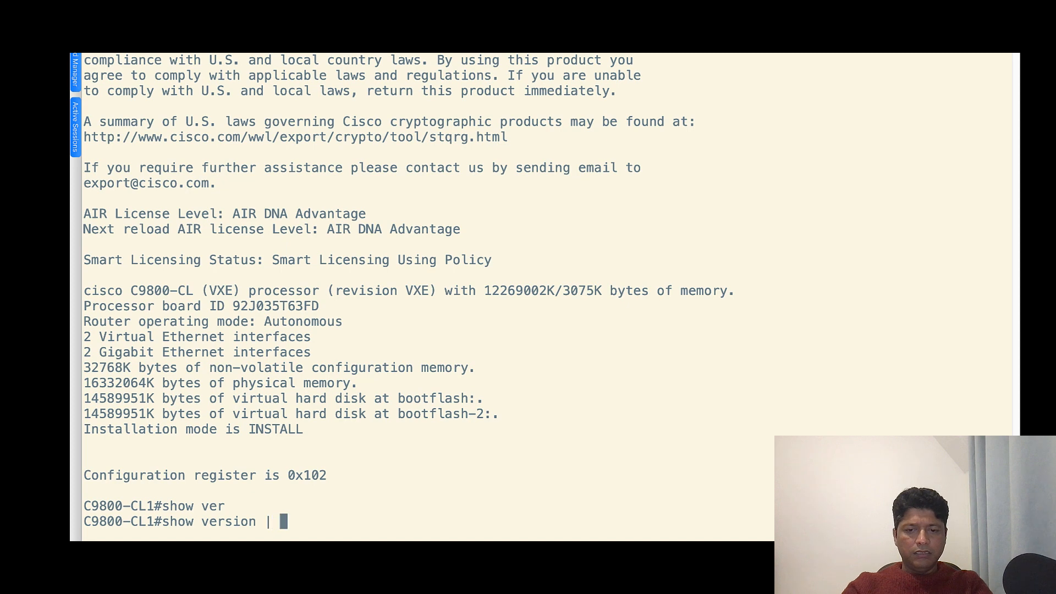
text(inc Installatio)
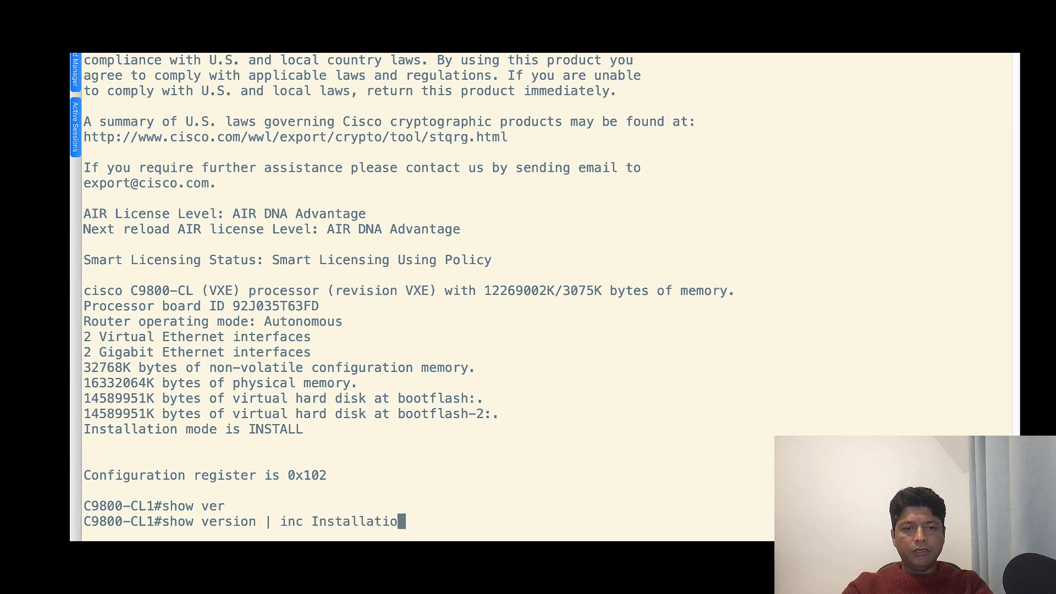
text(n)
key(Return)
key(Return)
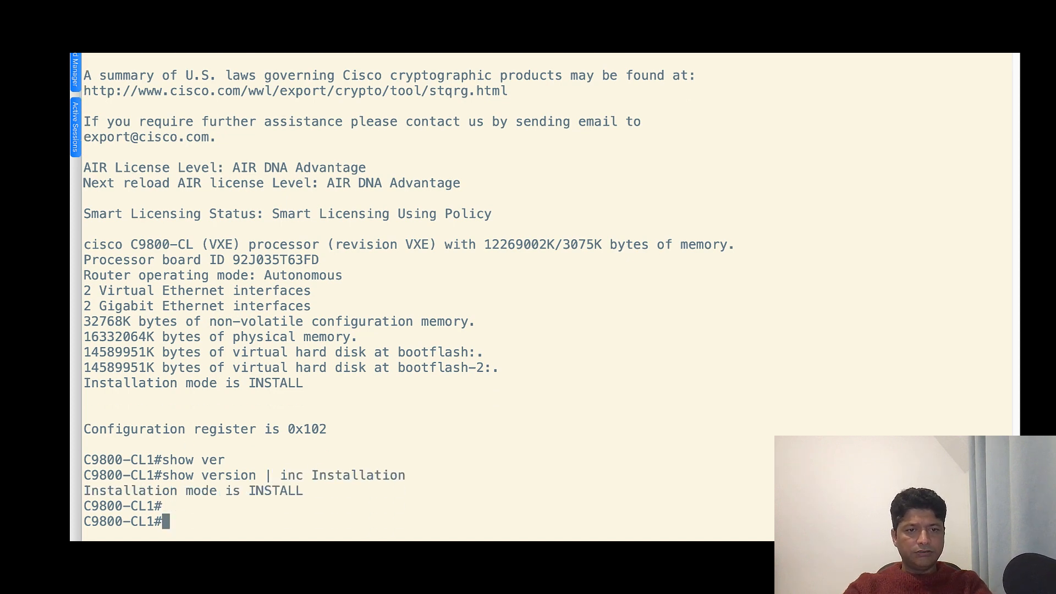
key(Return)
key(Return)
Switch to the controller's web interface and browse the Software repository folder for a Software Maintenance Upgrade file, then cancel.
key(ctrl+Right)
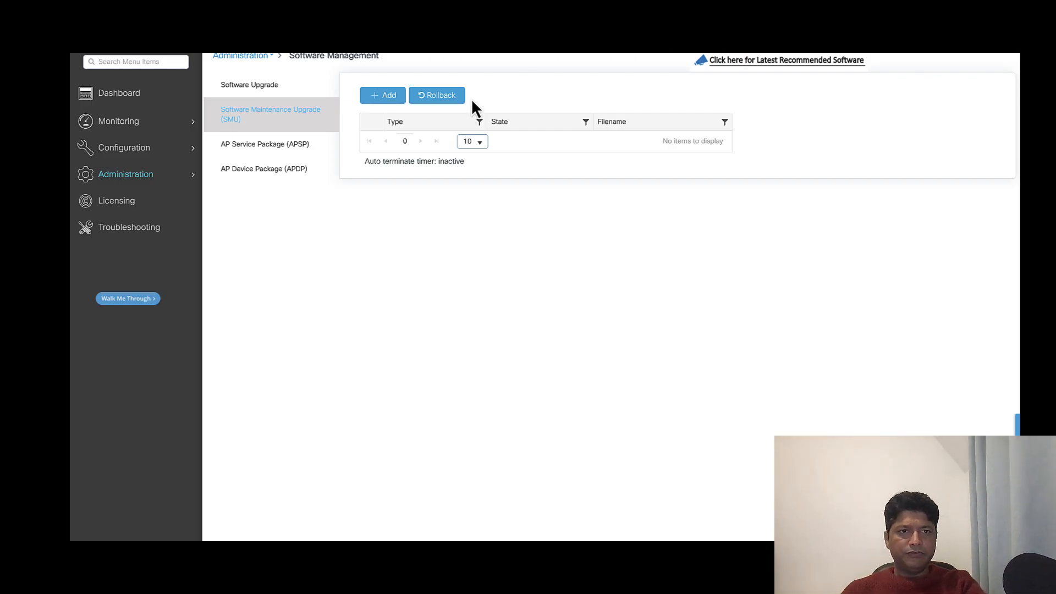
click(257, 91)
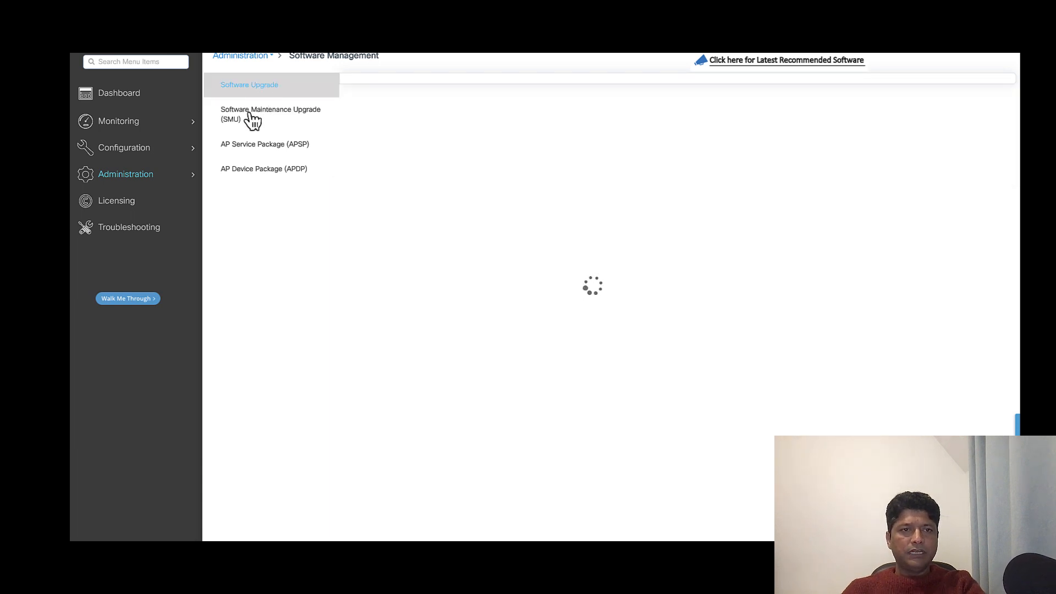
click(253, 117)
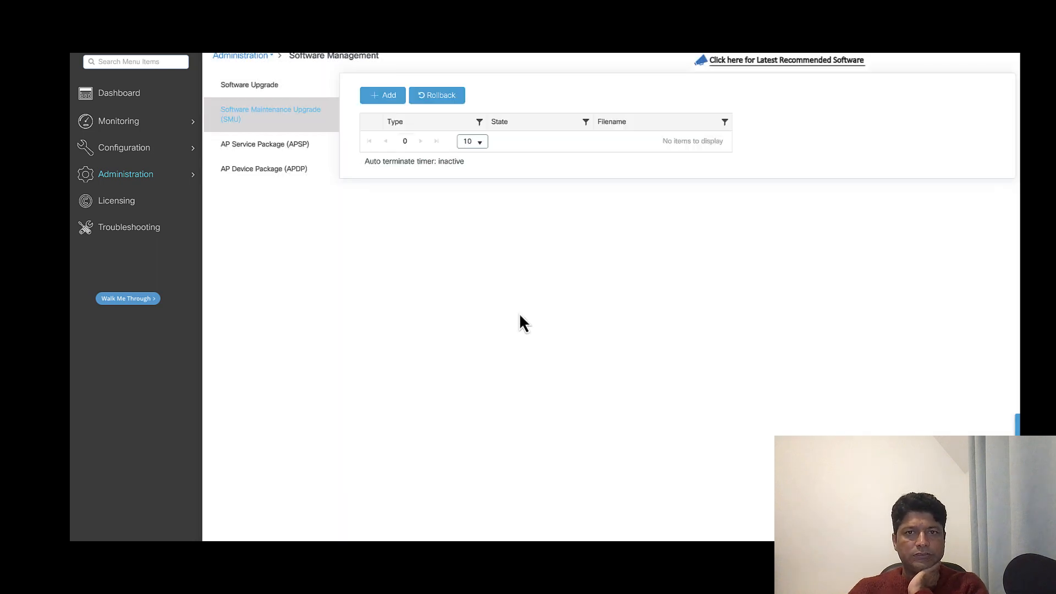
click(387, 98)
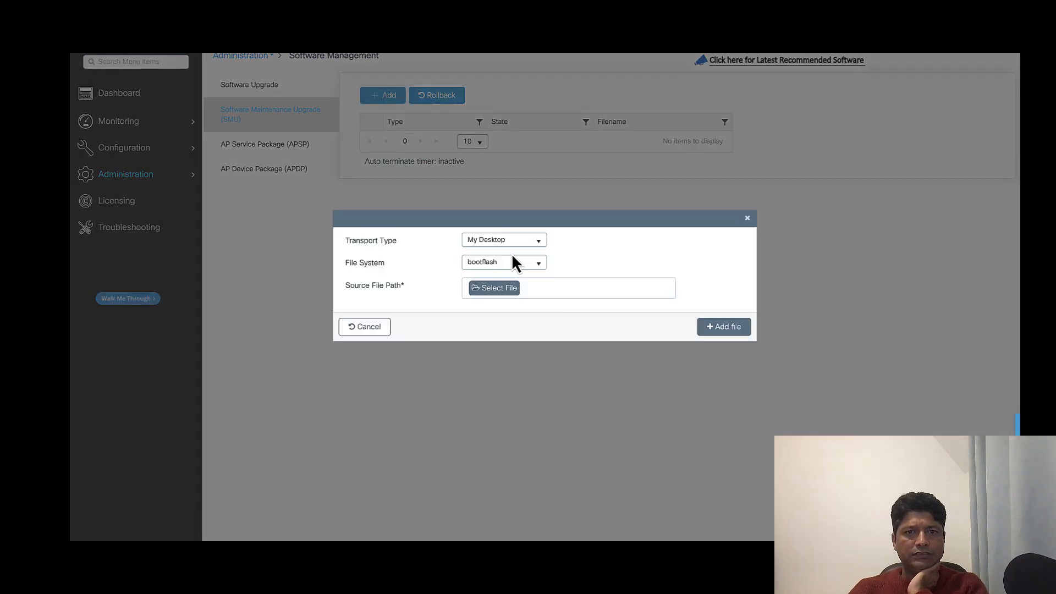
click(498, 292)
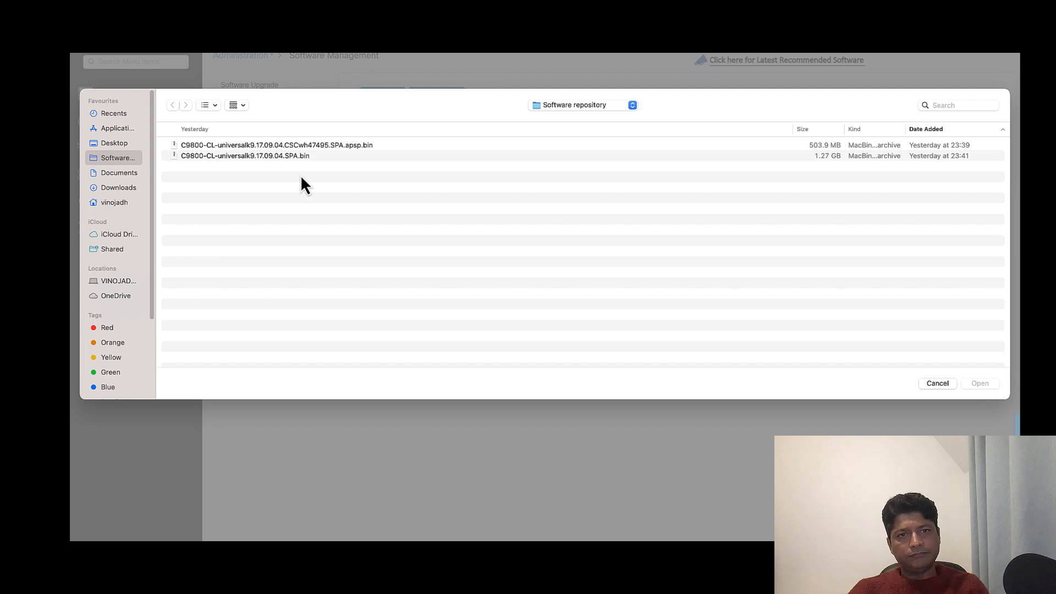
click(937, 383)
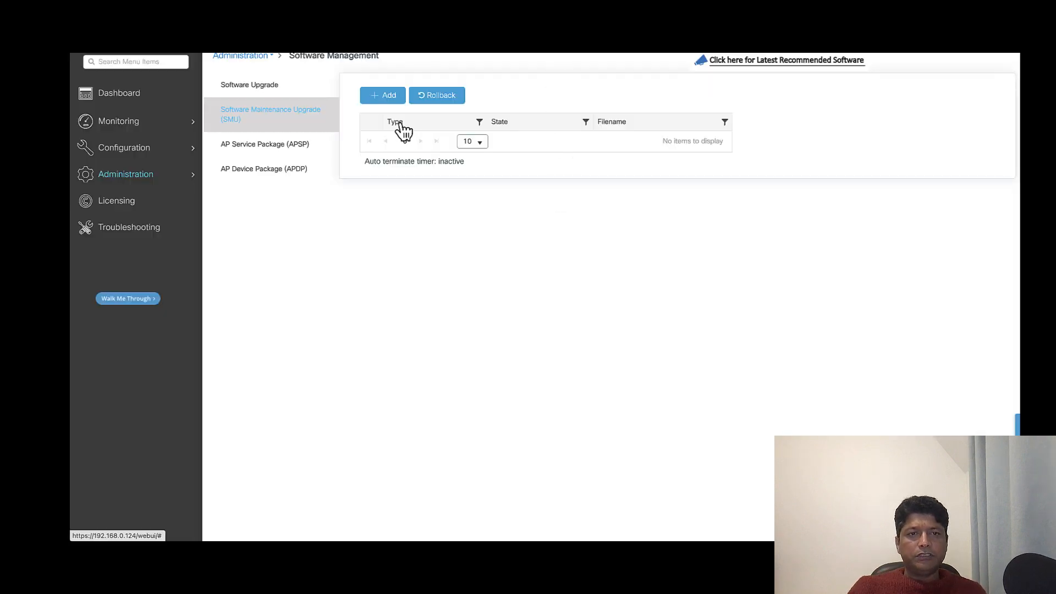
Add the AP service package C9800-CL-universalk9.17.09.04.CSCwh47495.SPA.apsp.bin from My Desktop to bootflash.
click(287, 148)
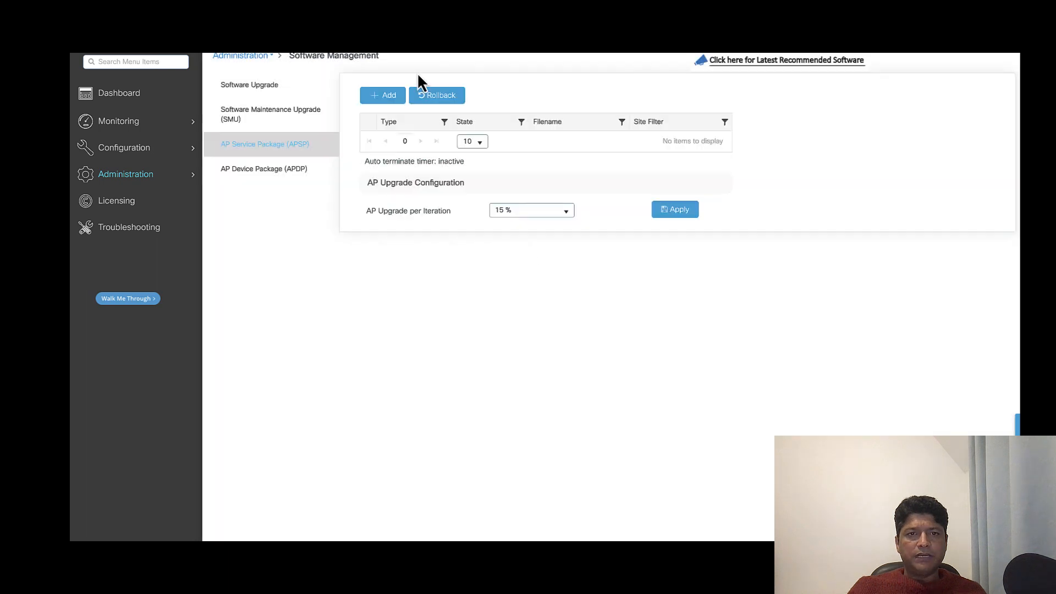
click(384, 95)
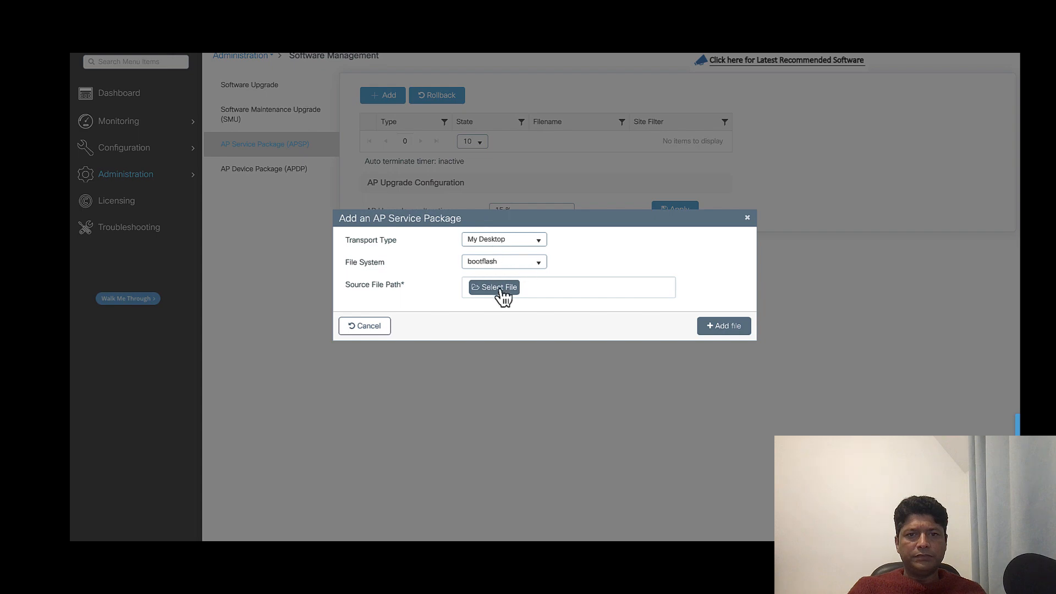
click(500, 289)
click(340, 147)
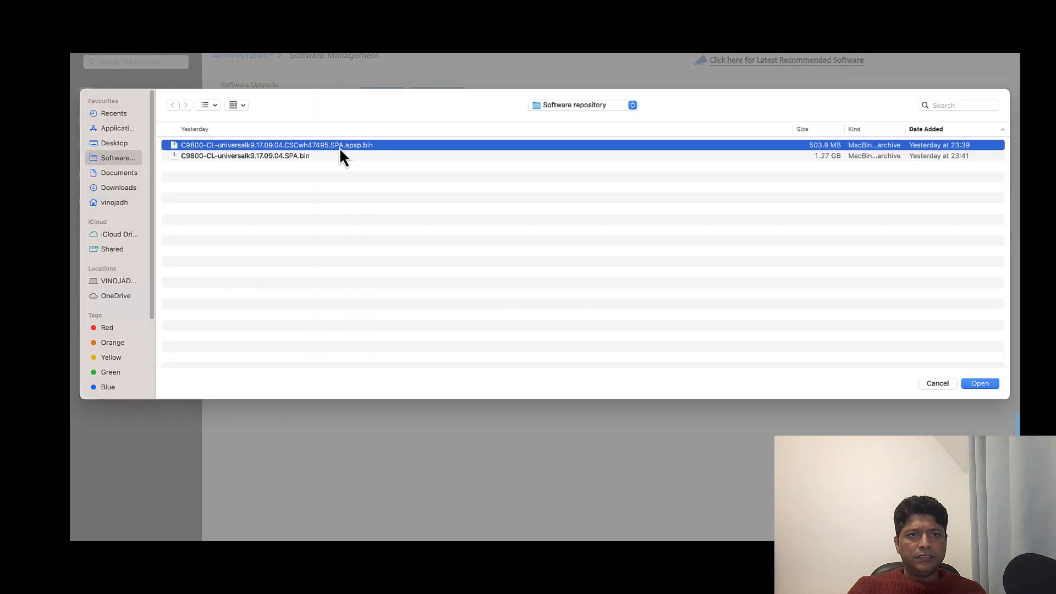
double_click(339, 146)
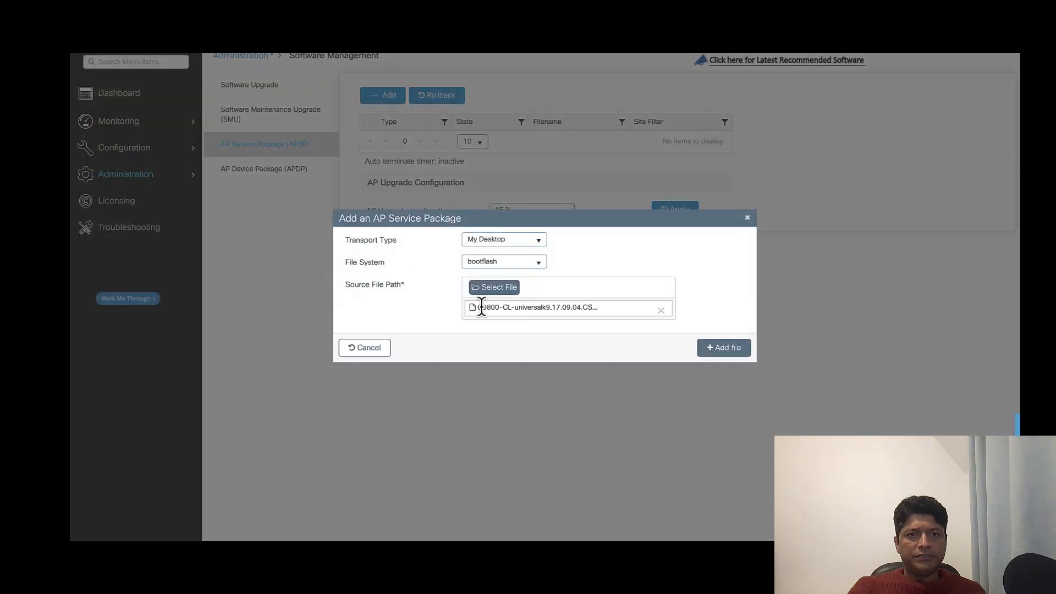
click(738, 357)
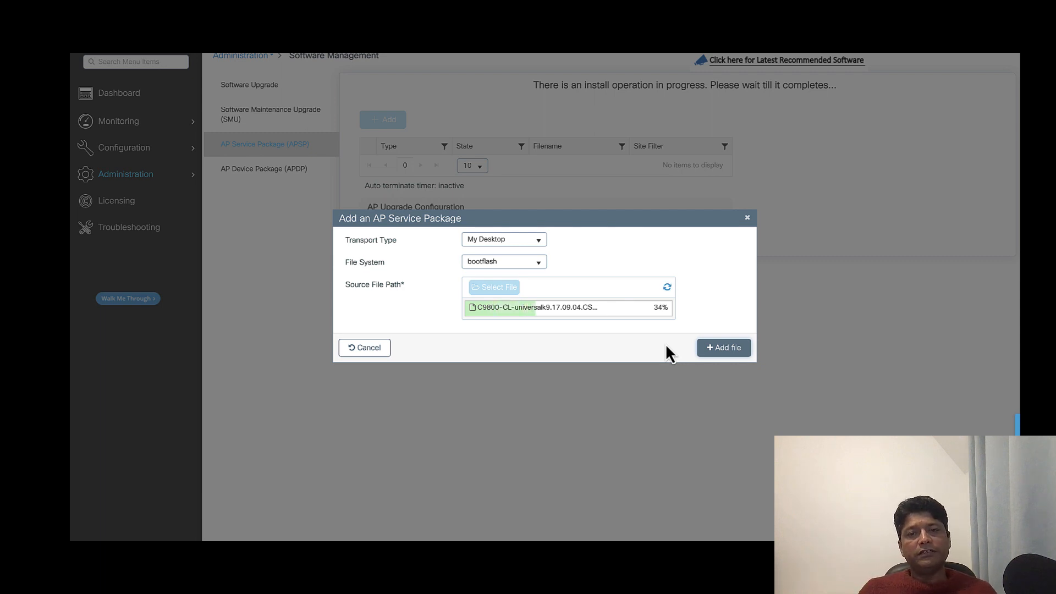
On Cisco's Software Download page, view the IOS XE Software AP Device Pack for the Catalyst 9800-CL and return to its software types.
scroll(665, 343, left, 3)
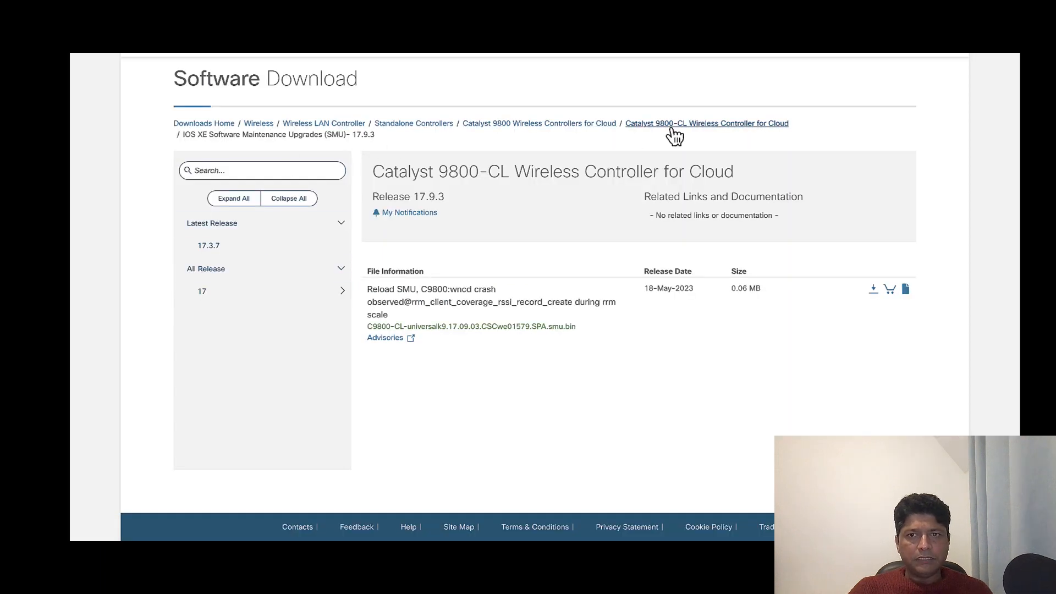
click(672, 128)
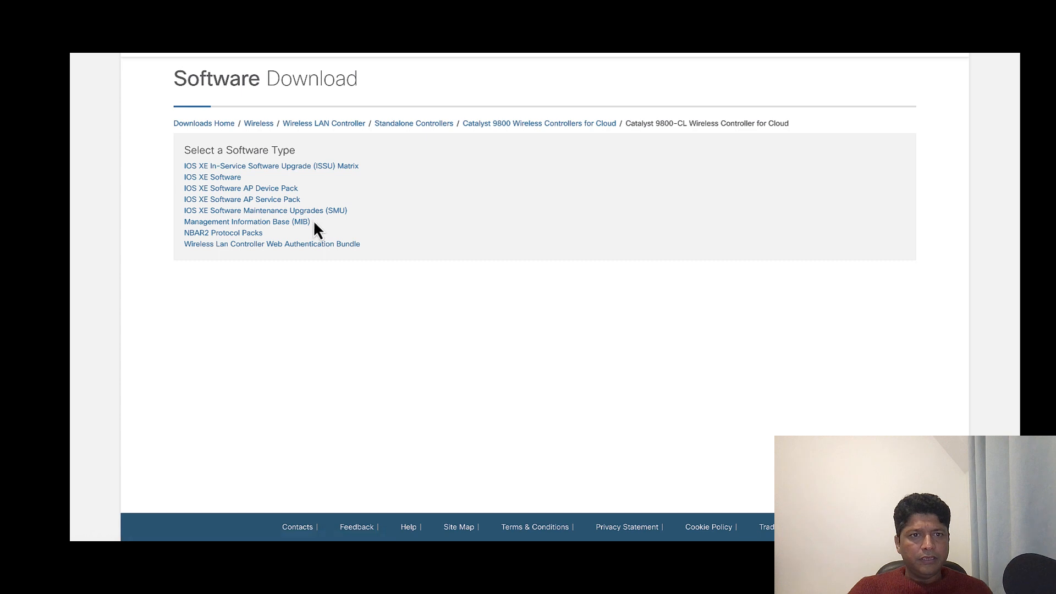
click(270, 189)
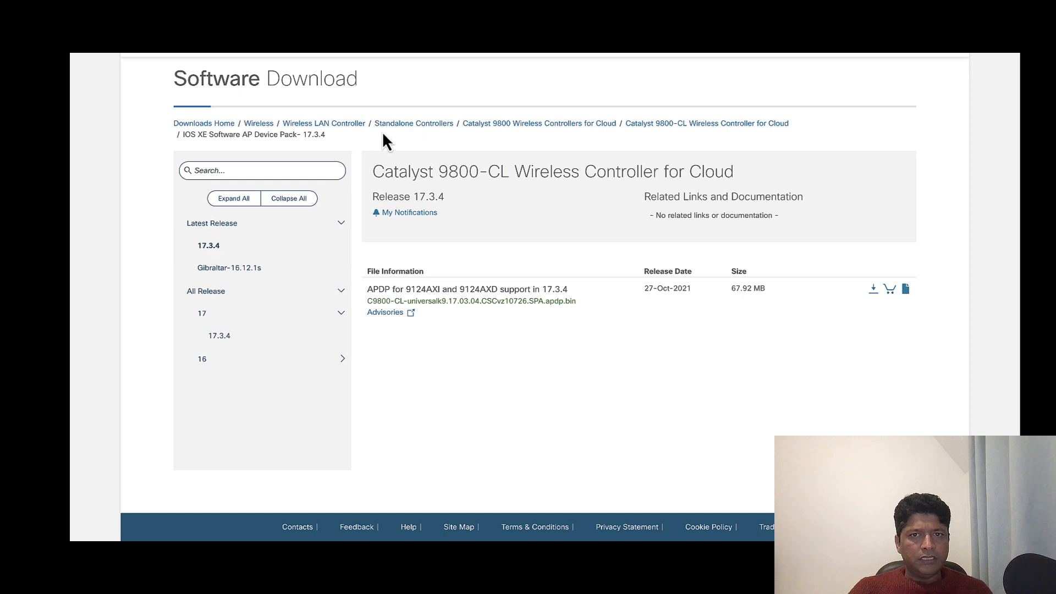
click(669, 127)
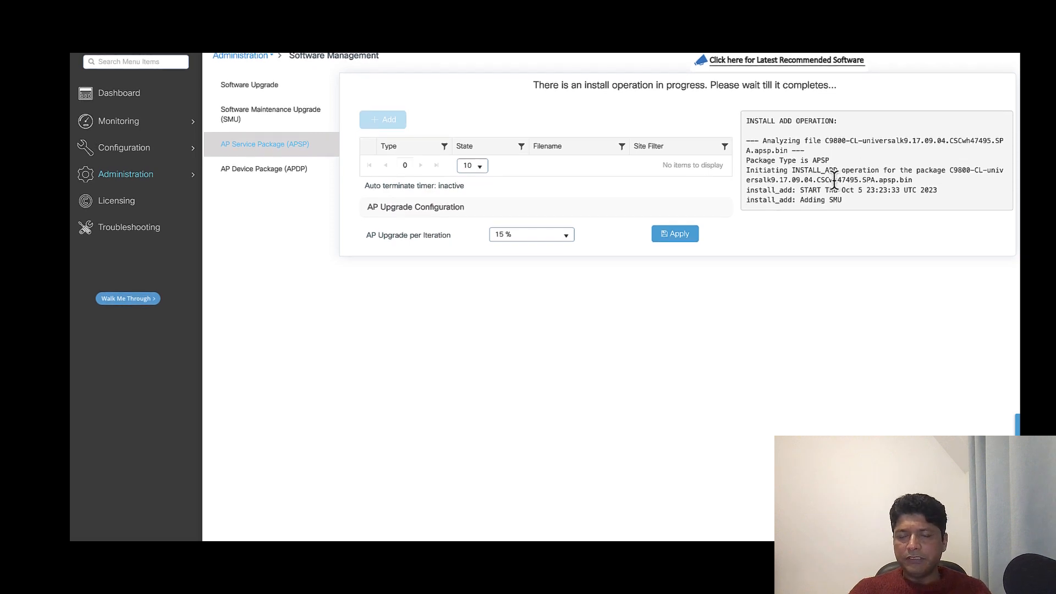
Activate the added CSCwh47495 AP service package on the controller, check the console log and return to the web interface.
click(880, 54)
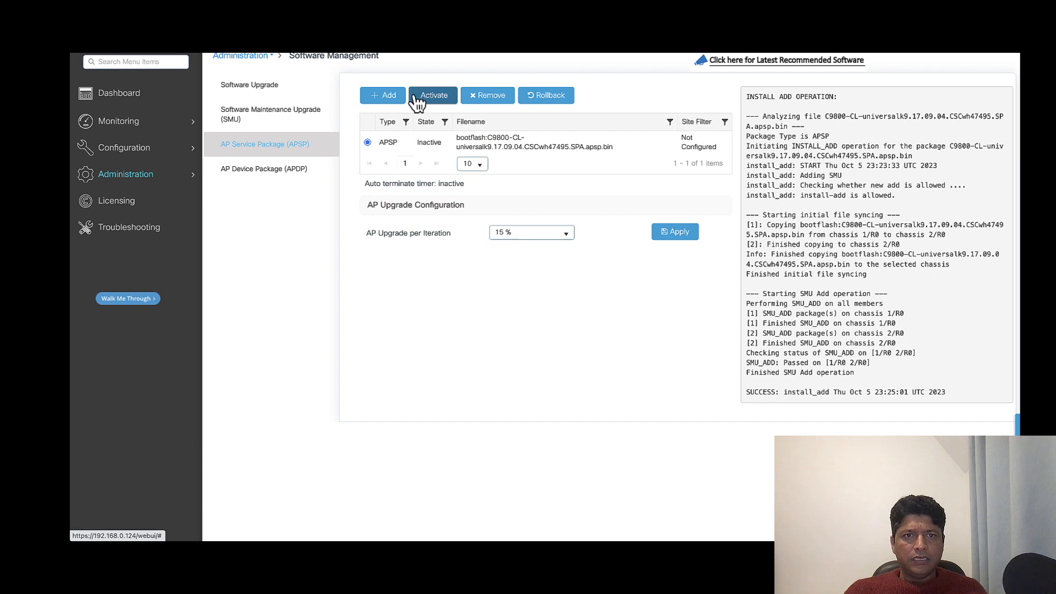
click(432, 99)
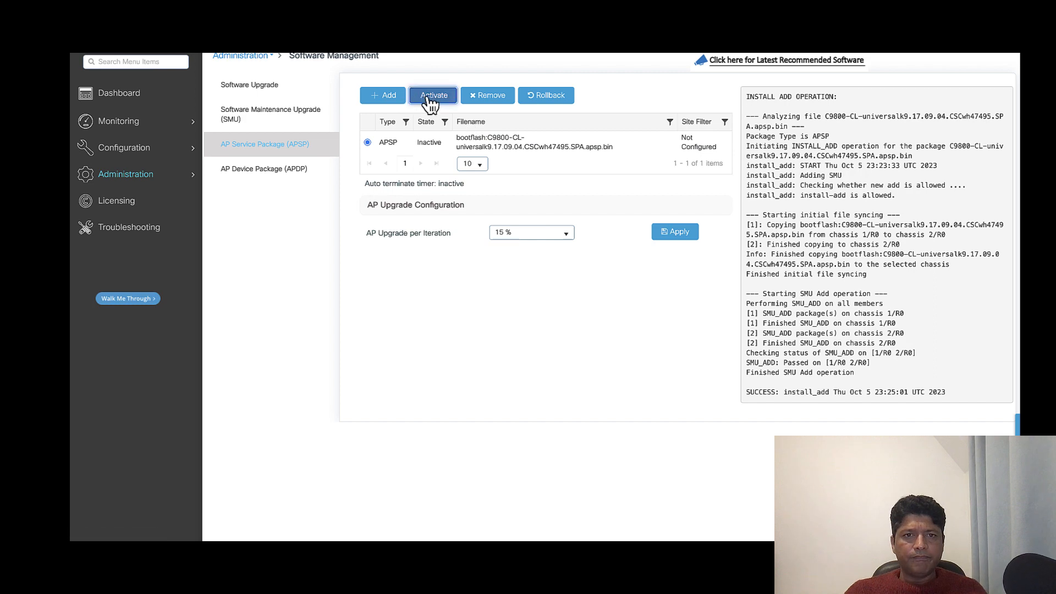
click(655, 321)
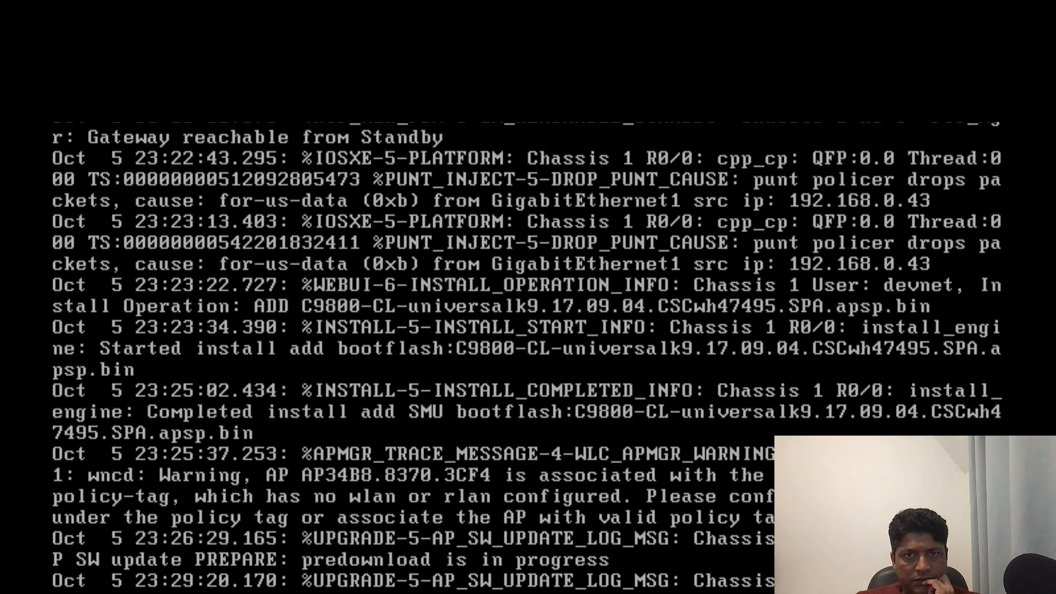
key(super+Tab)
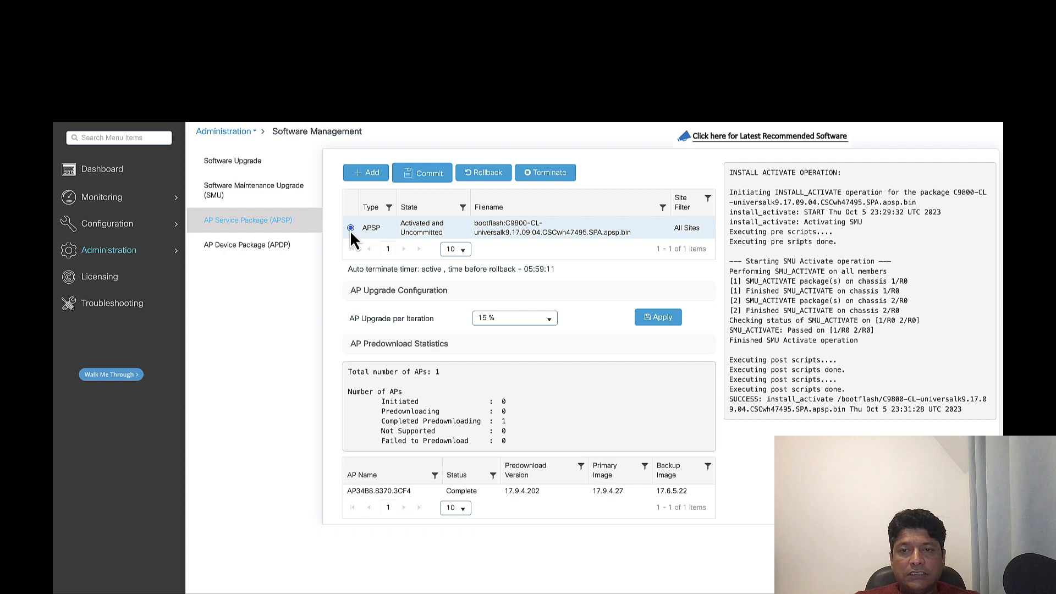
Commit the activated CSCwh47495 AP service package, agree to proceed, and review the AP upgrade and predownload statistics.
click(429, 175)
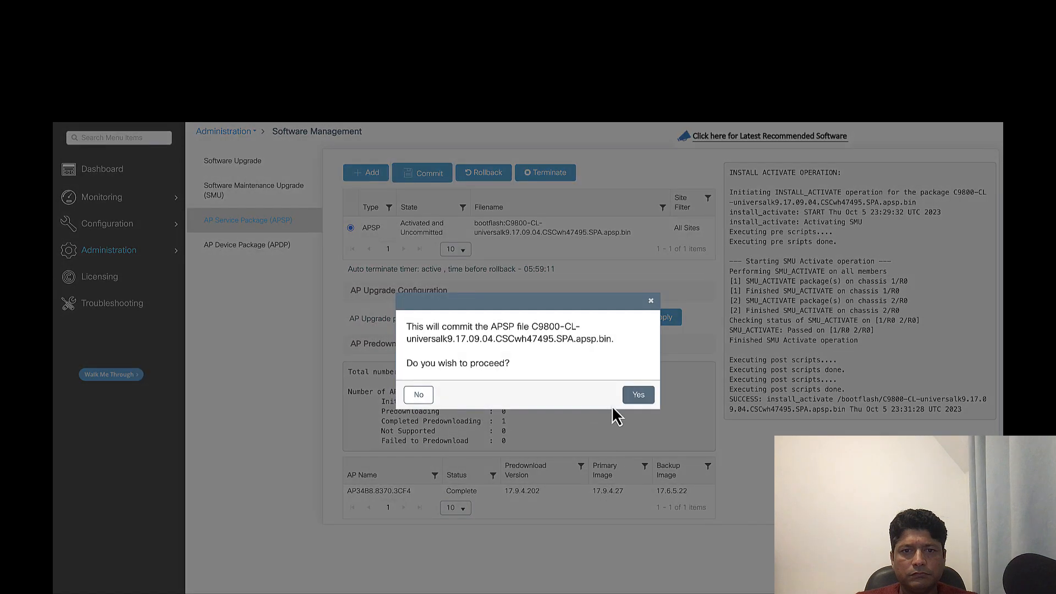
click(633, 400)
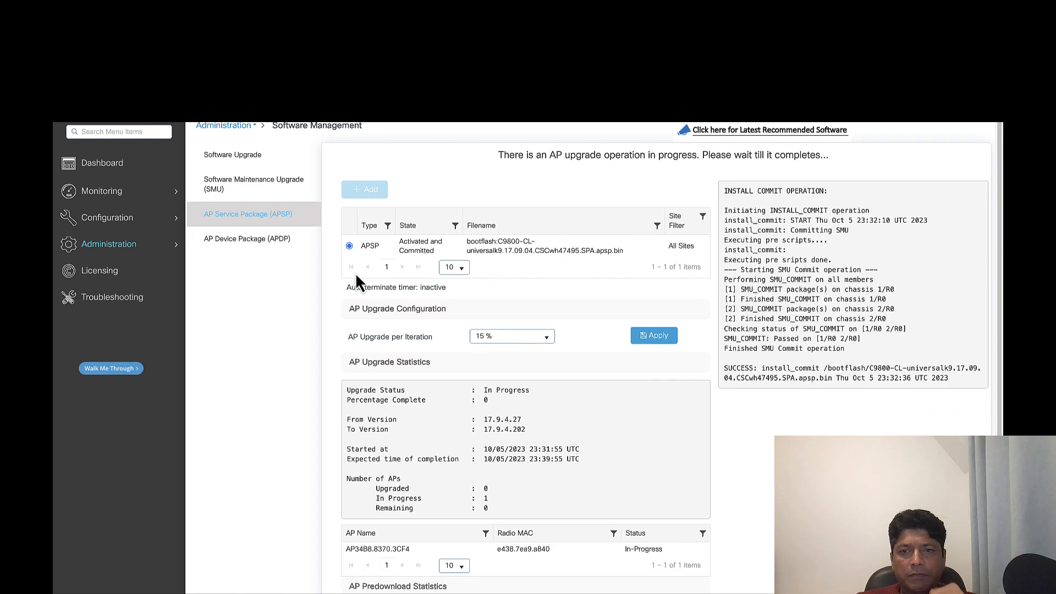
scroll(513, 494, down, 2)
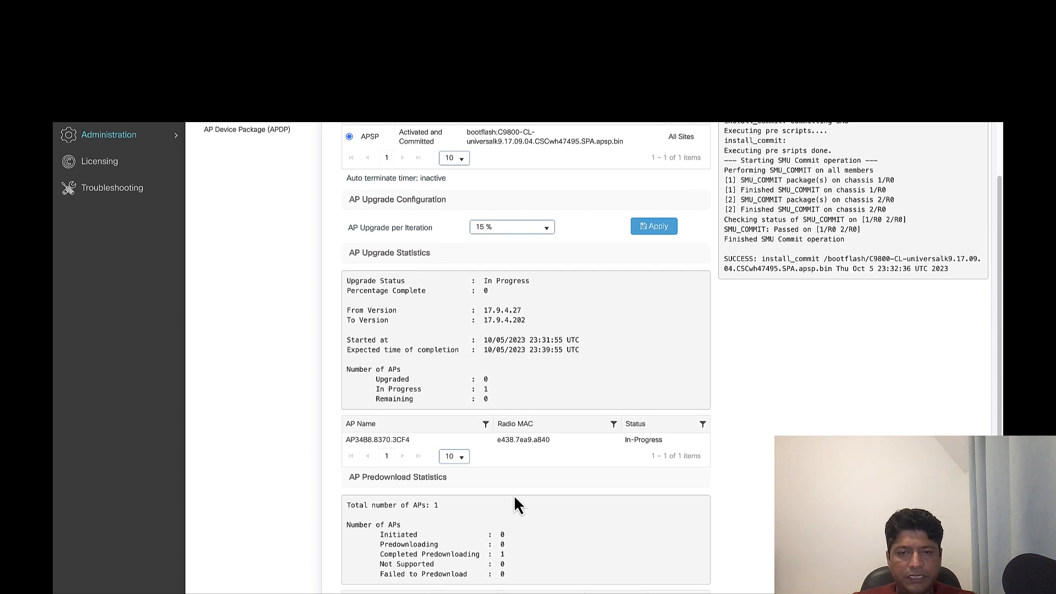
scroll(514, 494, down, 1)
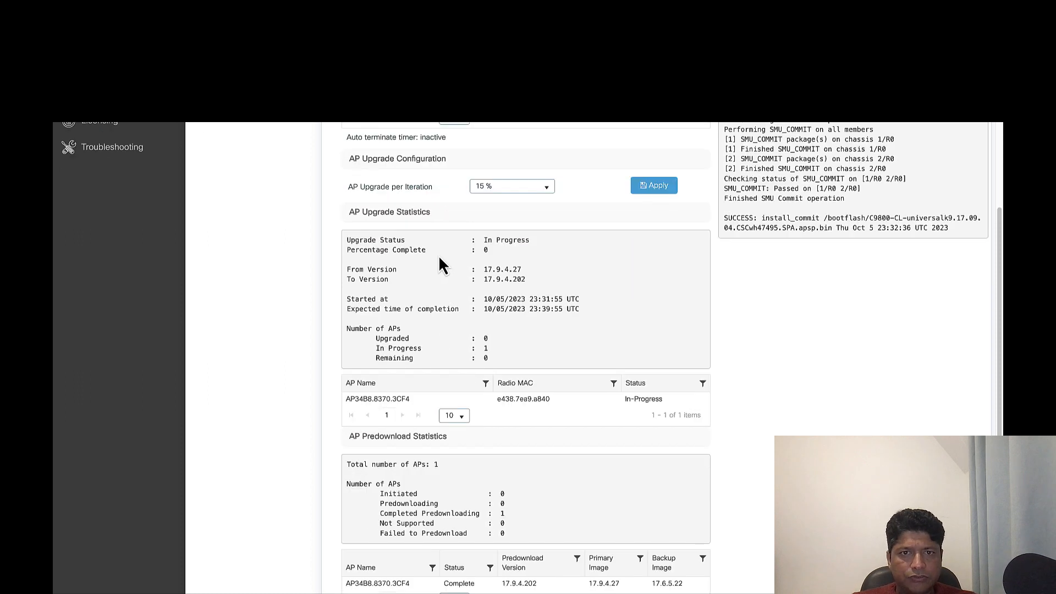
Examine the AP upgrade status, versions, timing and predownload counts, check the upgraded AP's status, and open the controller dashboard.
drag(407, 240, 352, 240)
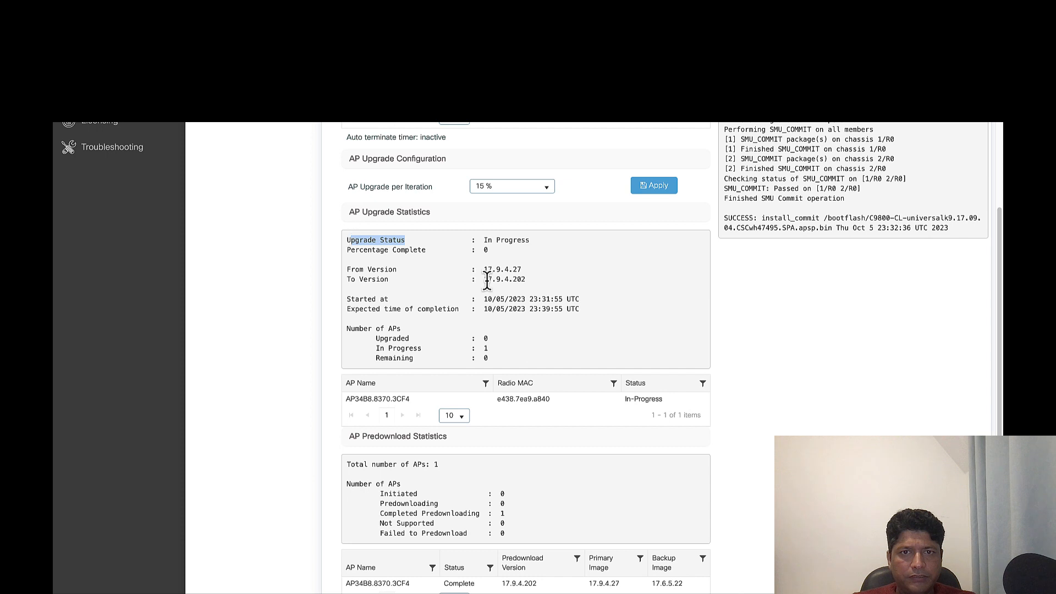
click(487, 281)
drag(485, 270, 548, 365)
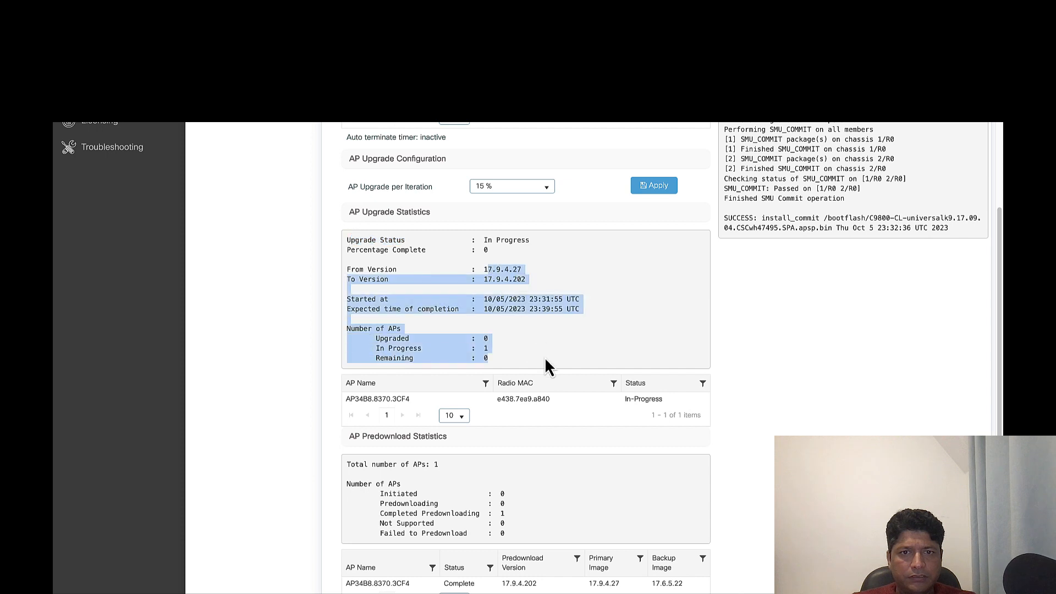
click(545, 347)
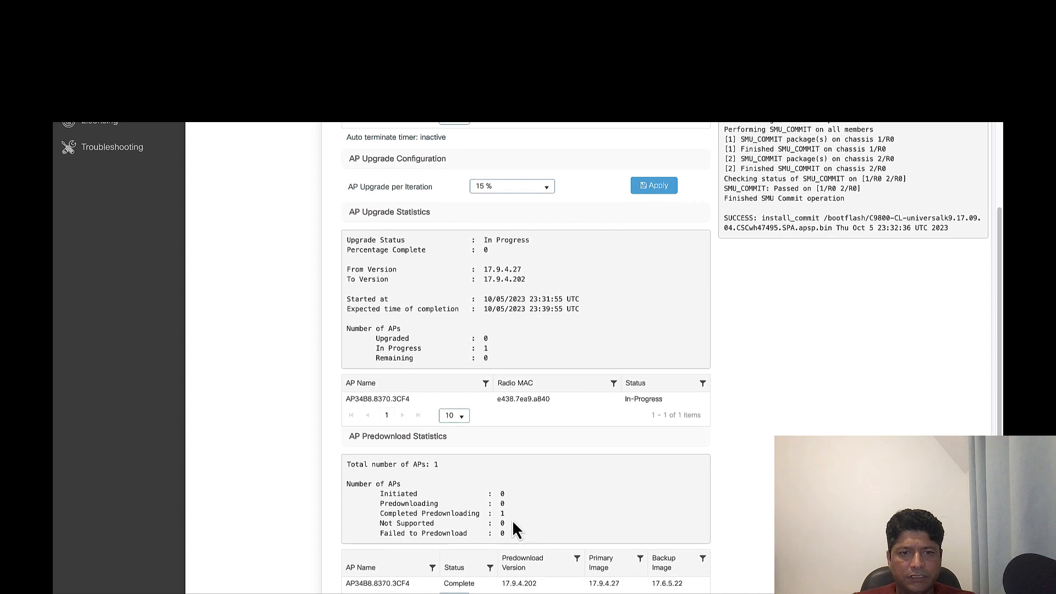
drag(513, 520, 453, 502)
click(499, 500)
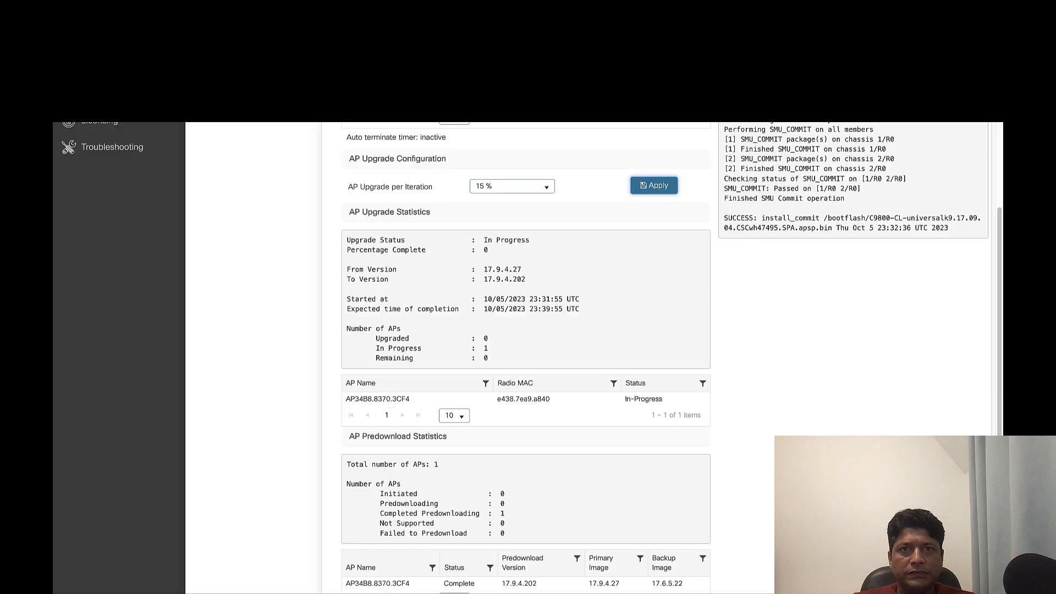
scroll(725, 275, up, 3)
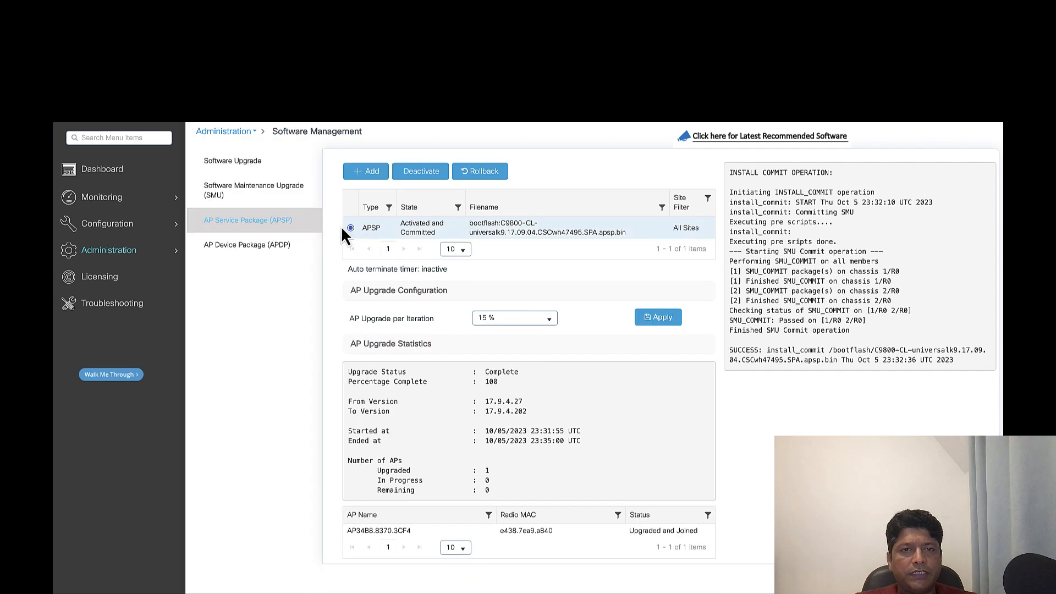
click(105, 171)
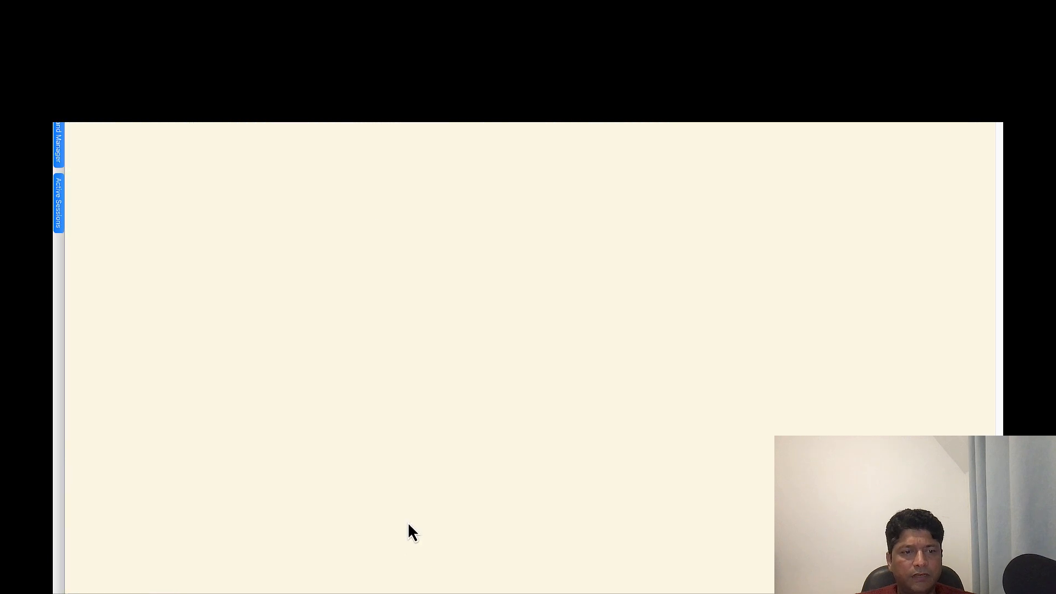
Switch to the SSH client and log in to the controller at 192.168.0.124 as devnet with the account password.
text(devnet)
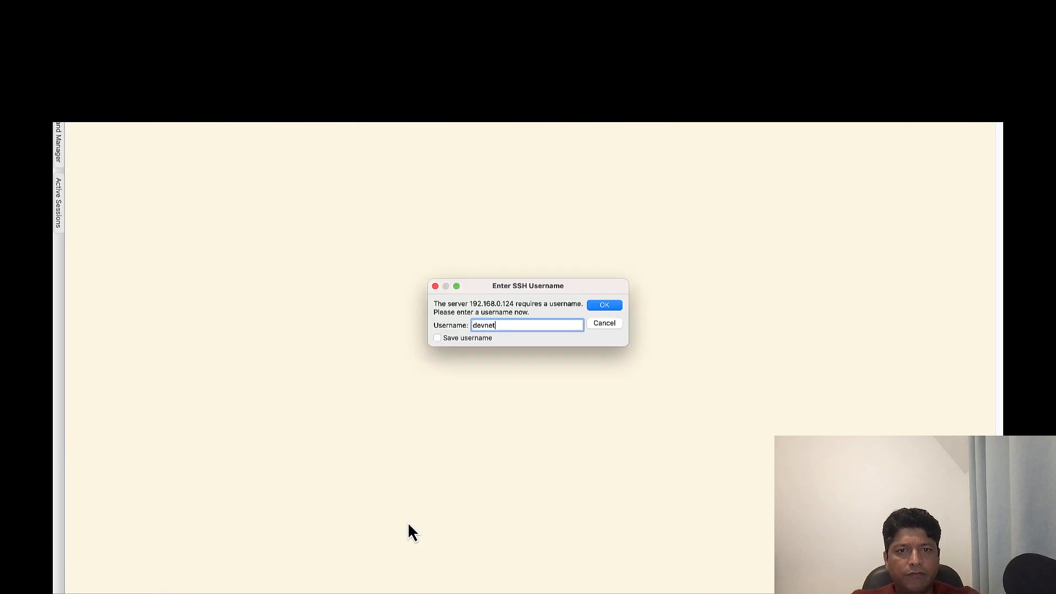
key(Return)
text(••)
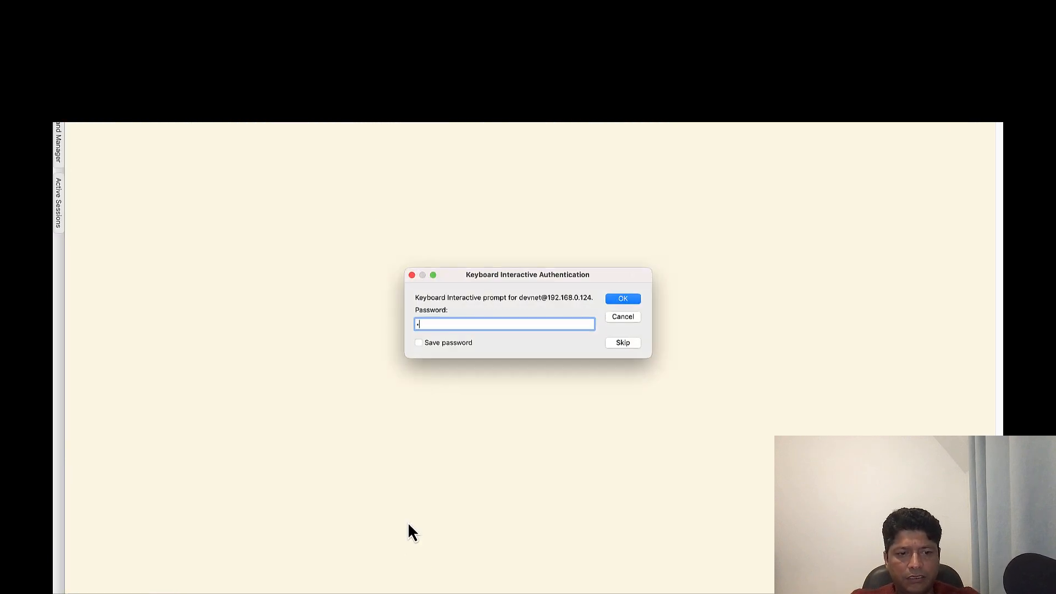
text(••••••••)
key(Return)
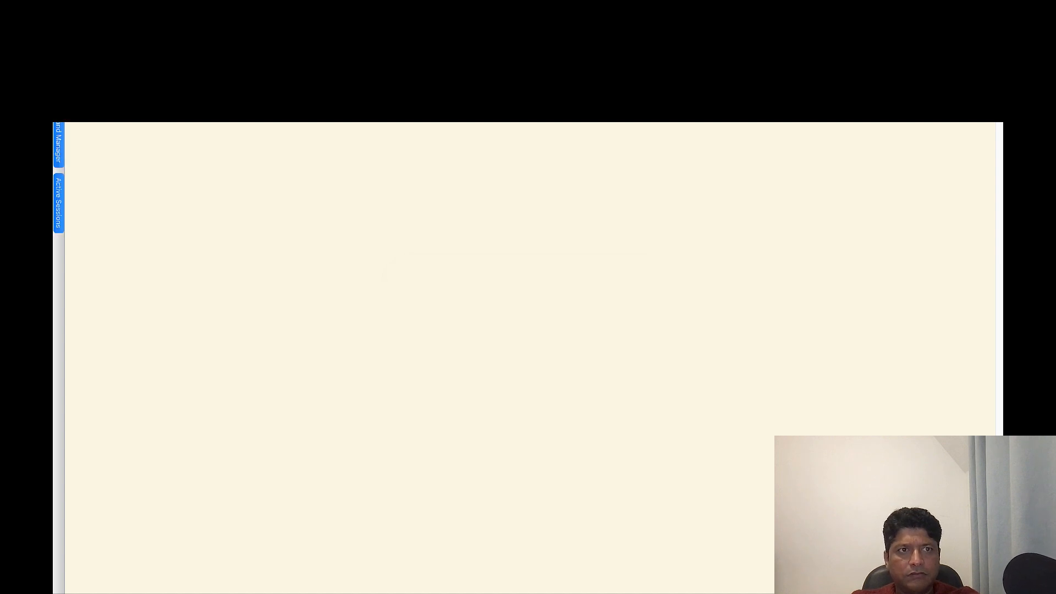
Run show version on C9800-CL1 and examine the APSP entry under Active SMU Information.
key(Return)
text(show ver)
key(Tab)
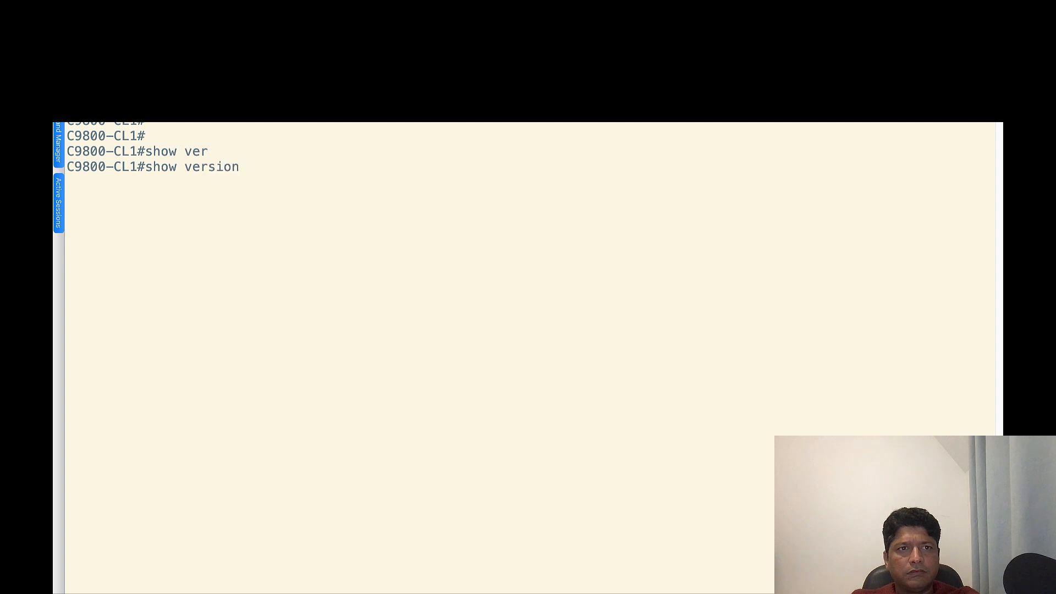
key(Return)
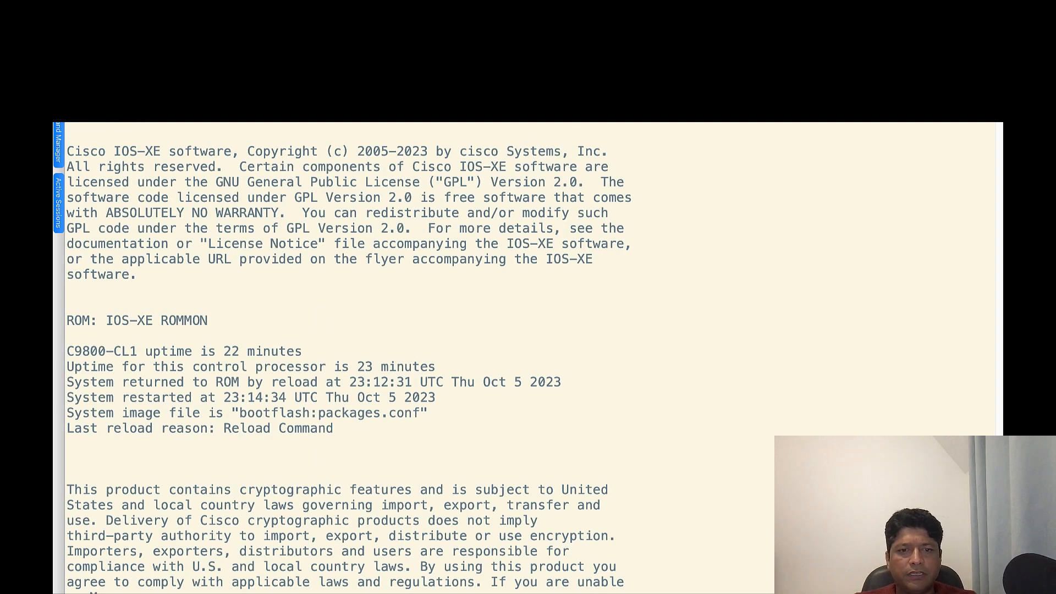
scroll(474, 415, down, 10)
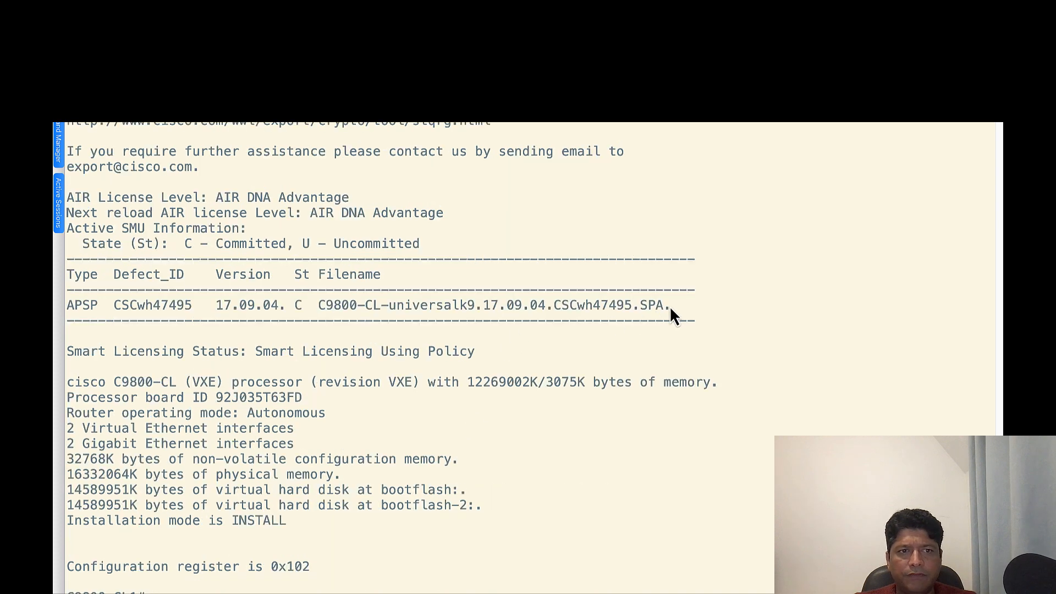
drag(670, 307, 66, 254)
click(100, 306)
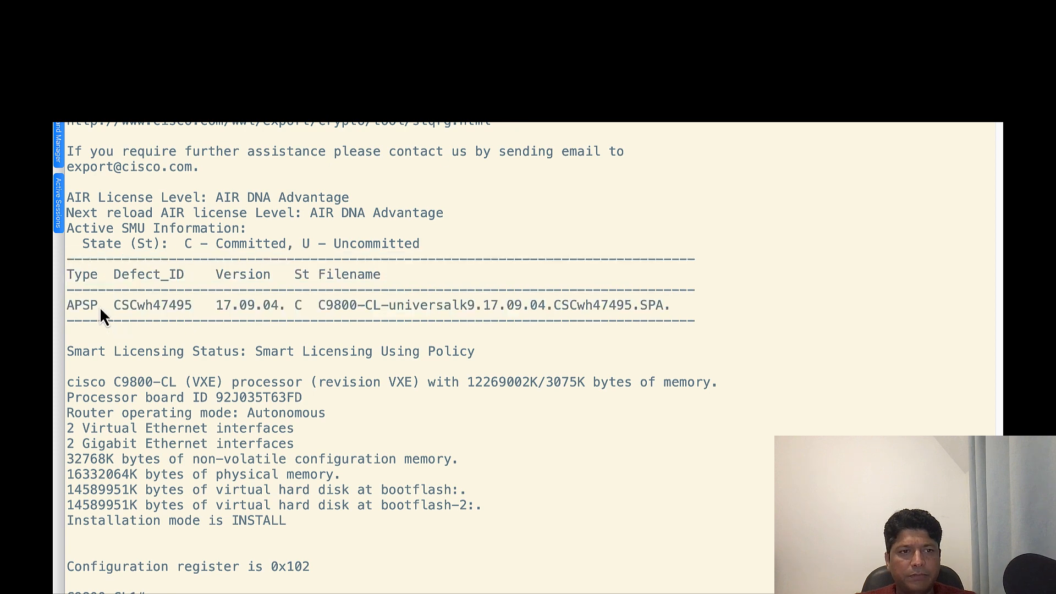
drag(84, 307, 672, 310)
click(672, 310)
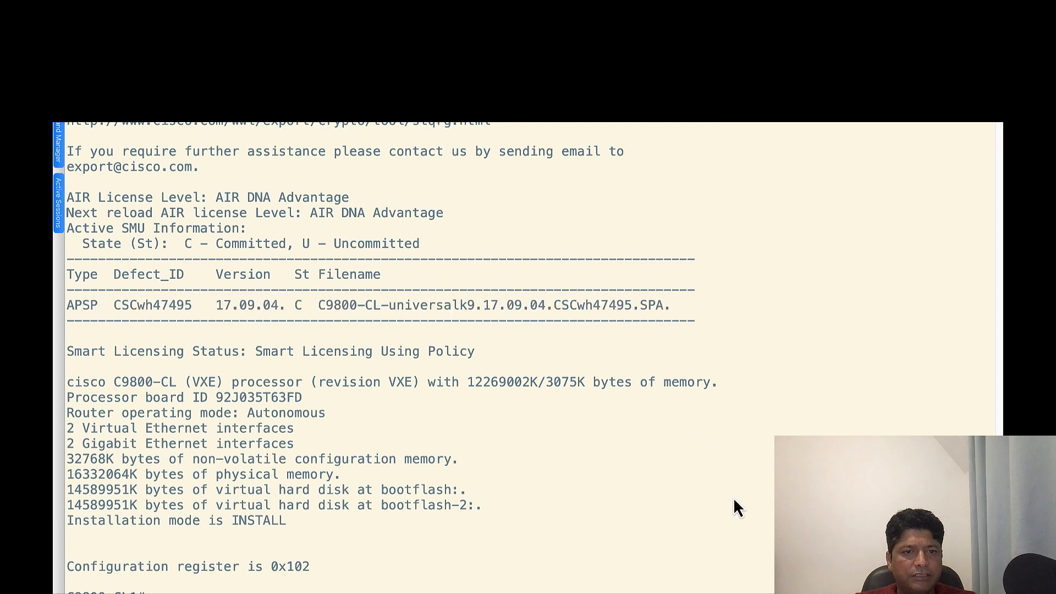
View the web interface's AP Device Package (APDP) page and Cisco's IOS XE Software AP Device Pack download for the Catalyst 9800-CL.
key(ctrl+Right)
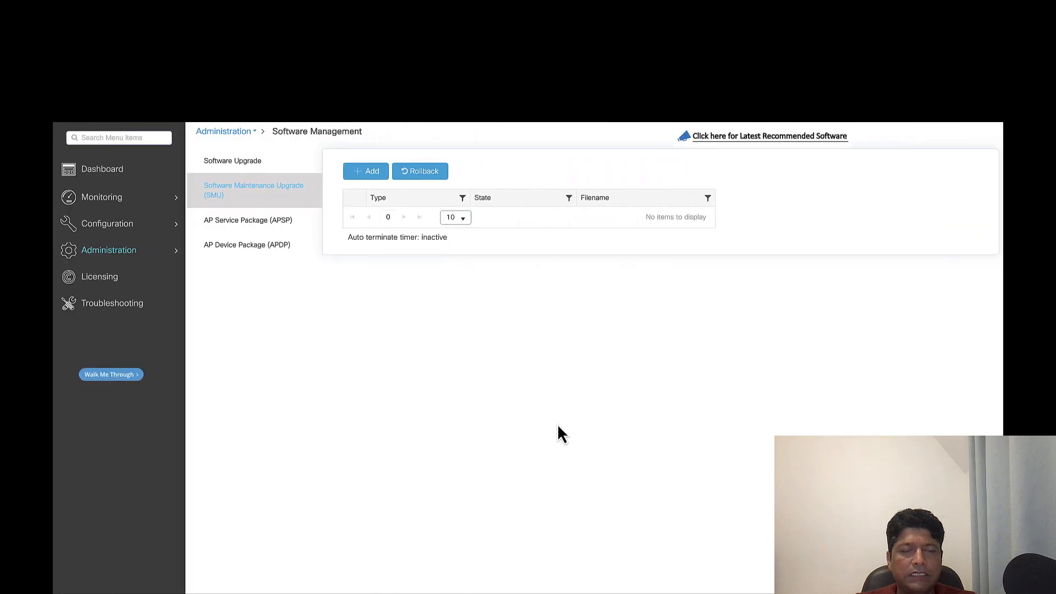
click(260, 245)
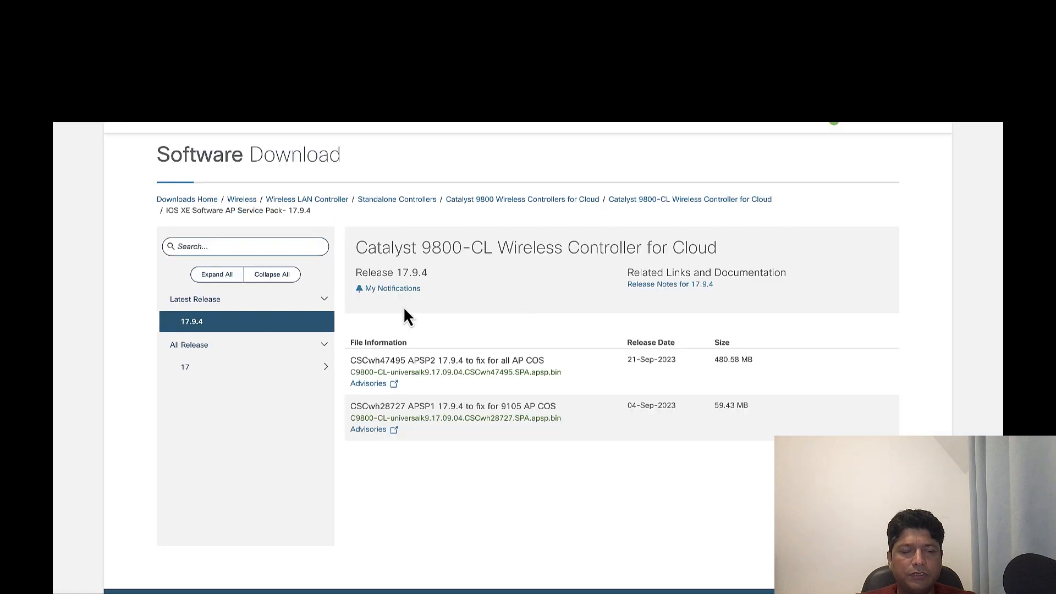
click(536, 202)
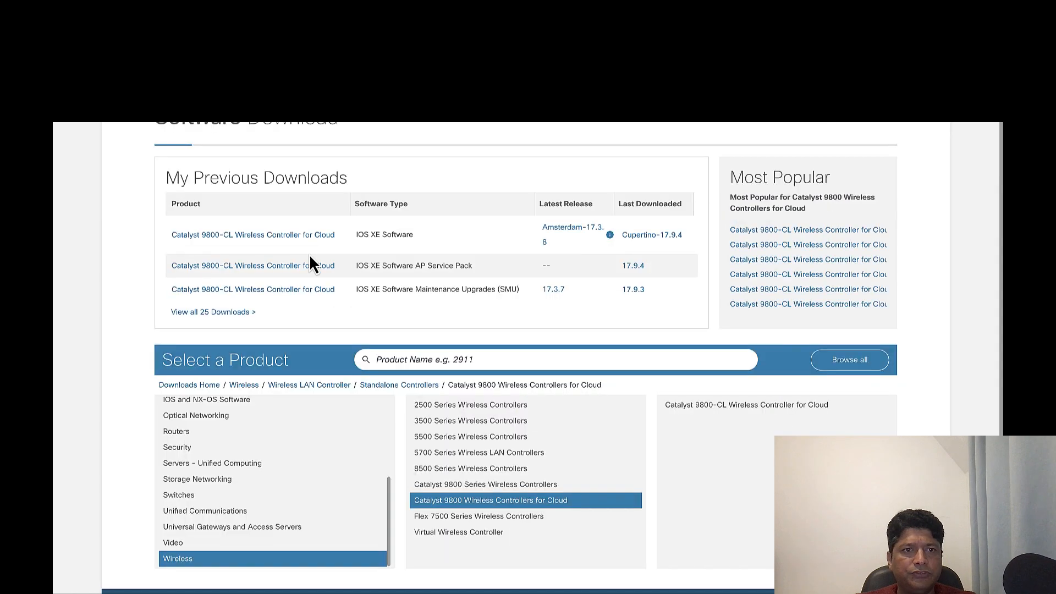
click(259, 235)
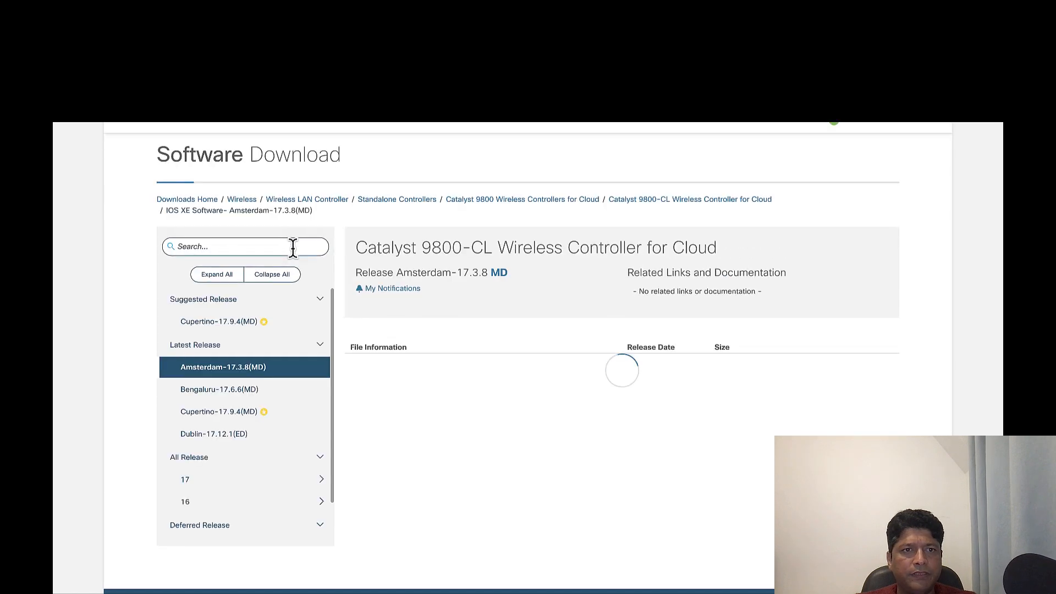
click(649, 201)
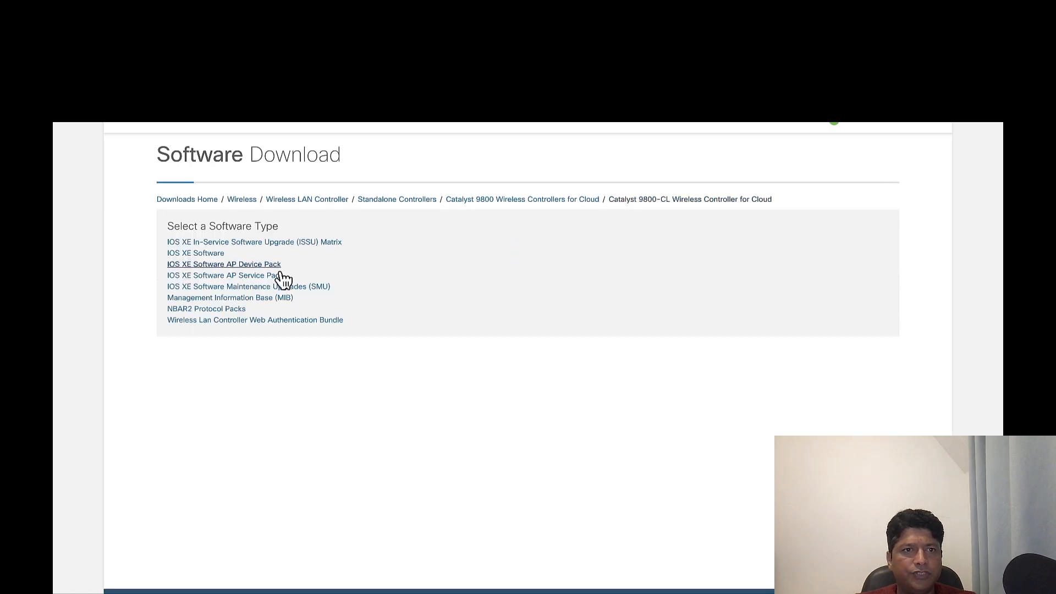
click(250, 266)
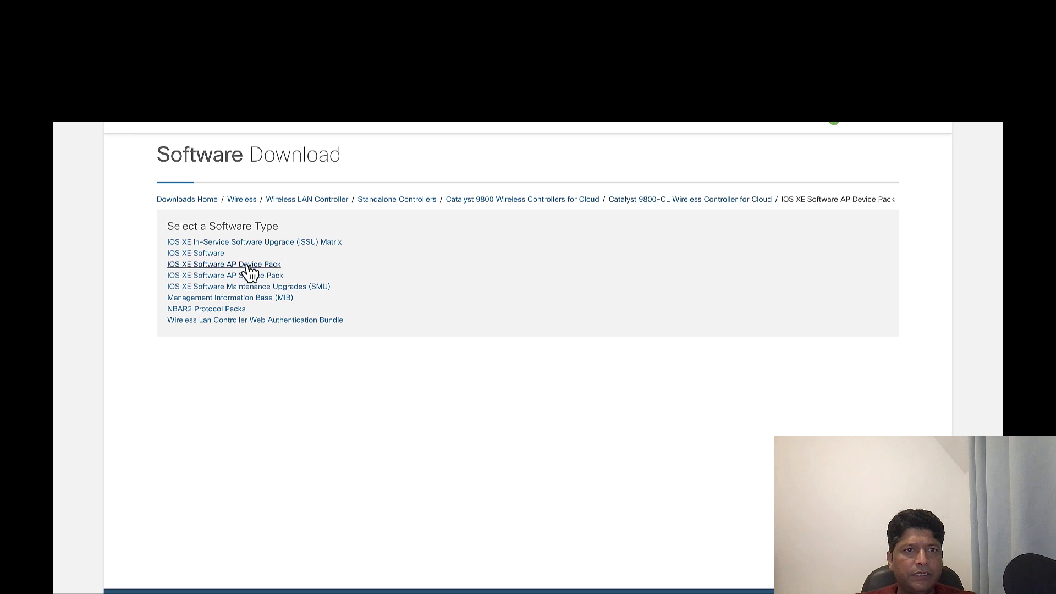
click(257, 391)
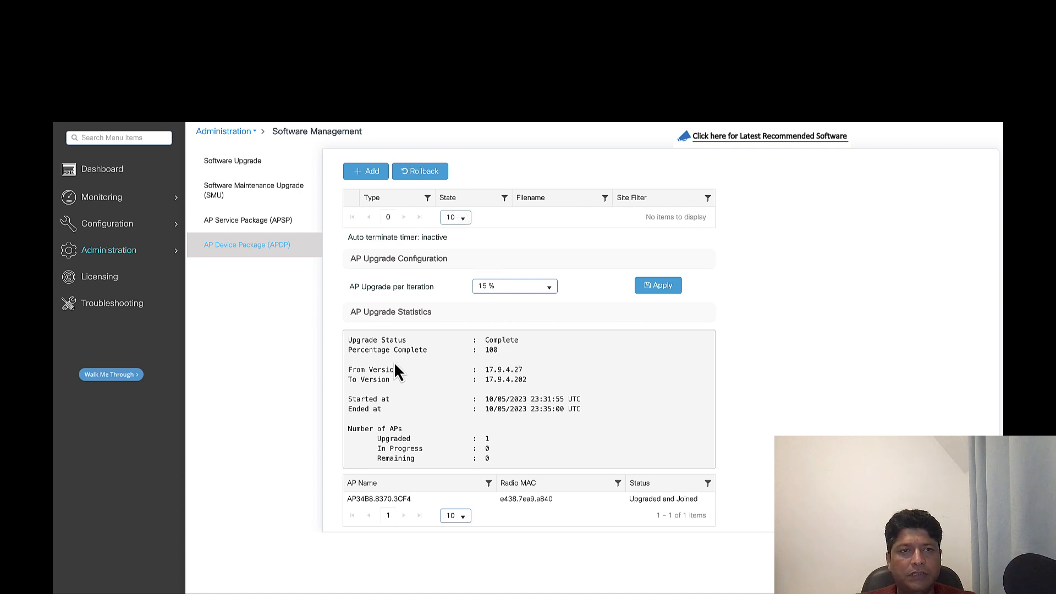
Review the controller dashboard and reopen Software Management.
click(125, 170)
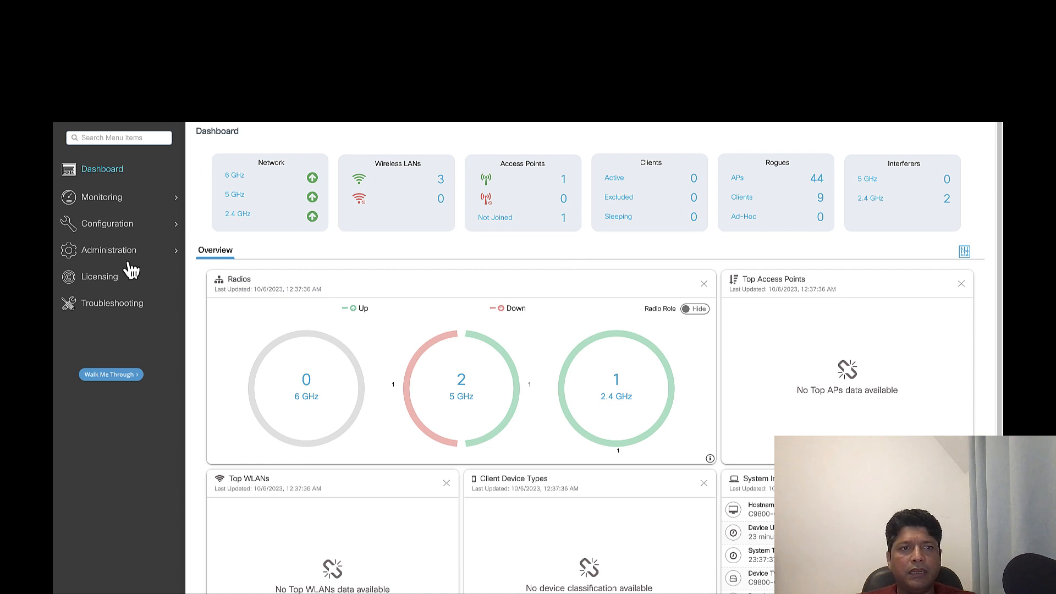
mouse_move(125, 251)
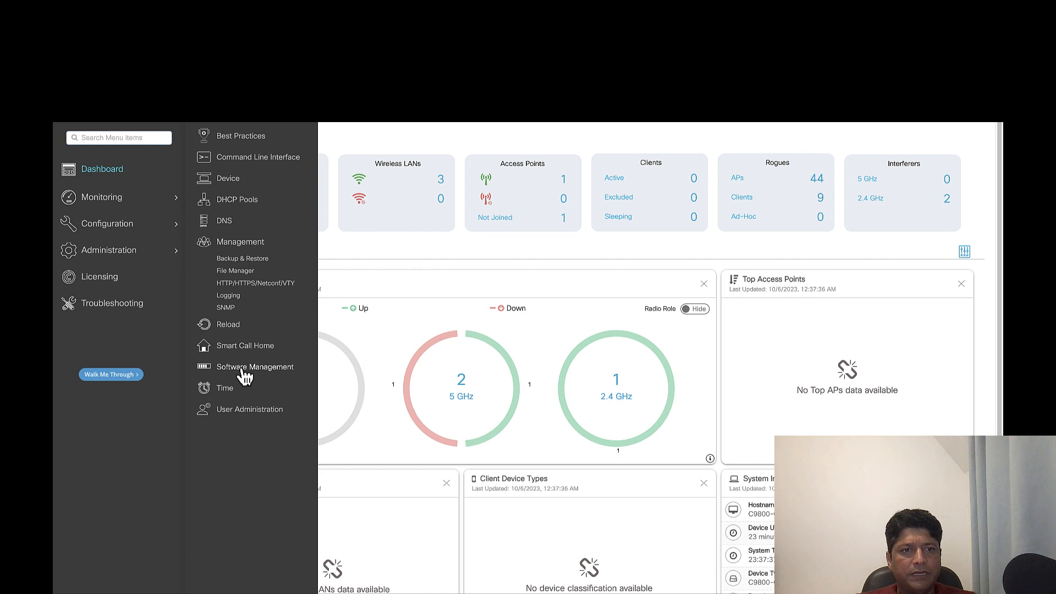
click(257, 367)
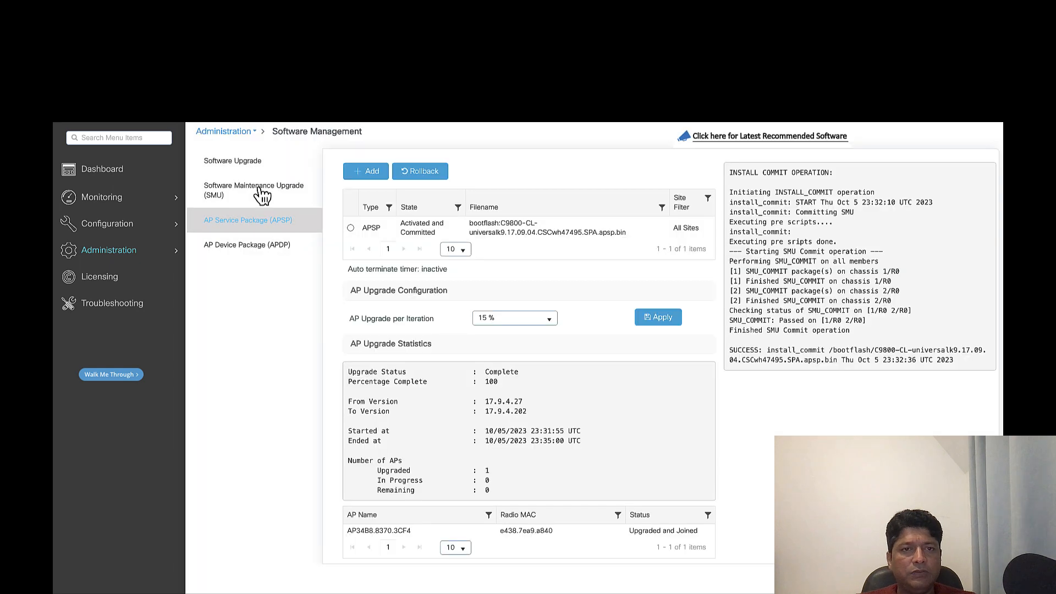
View the add-file options for a Software Maintenance Upgrade (SMU), close them without adding a file, and return to the dashboard.
click(262, 192)
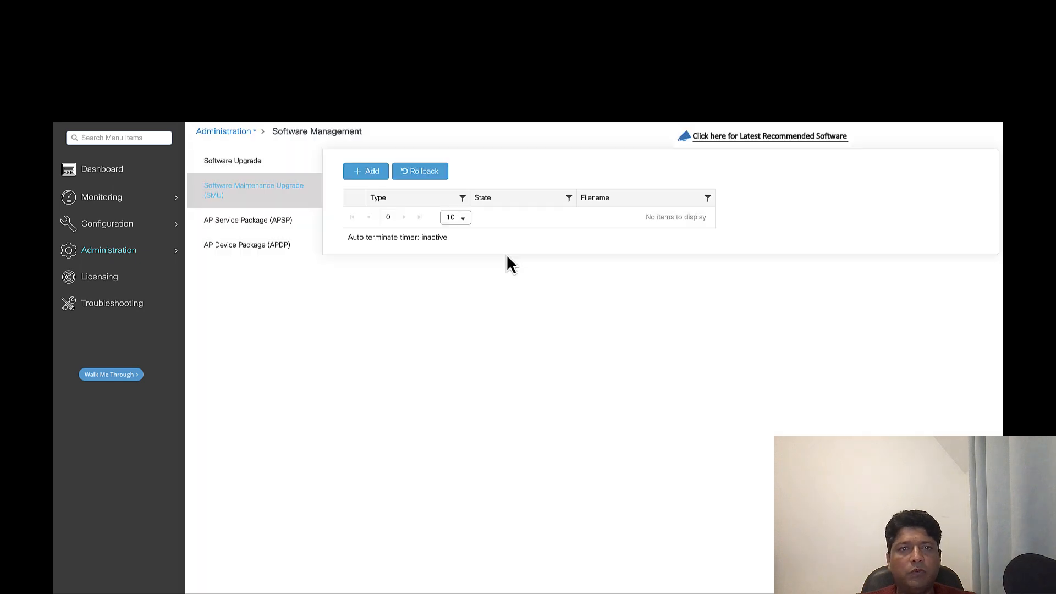
click(363, 171)
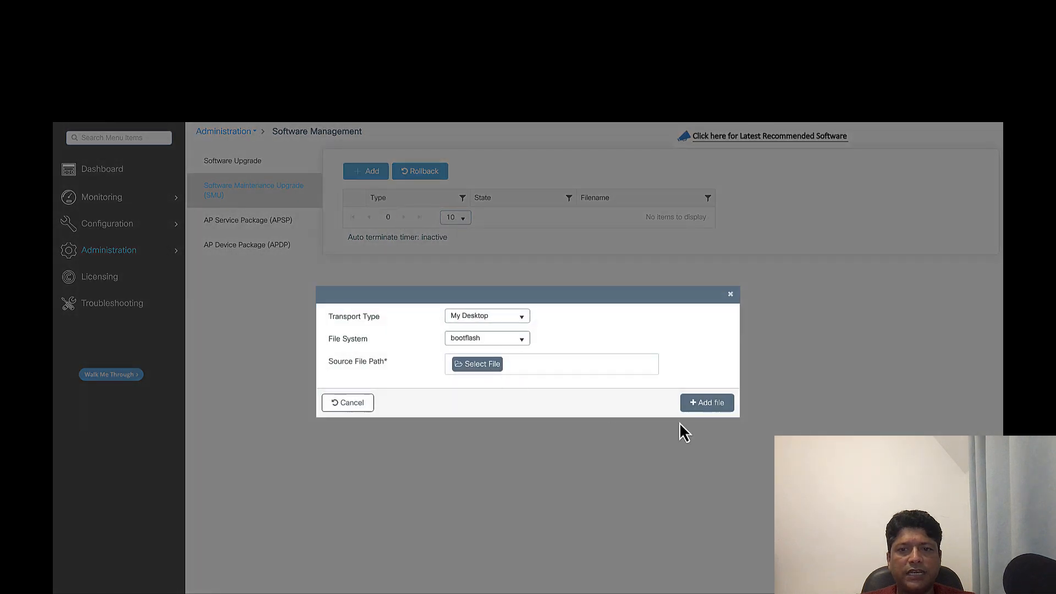
click(730, 295)
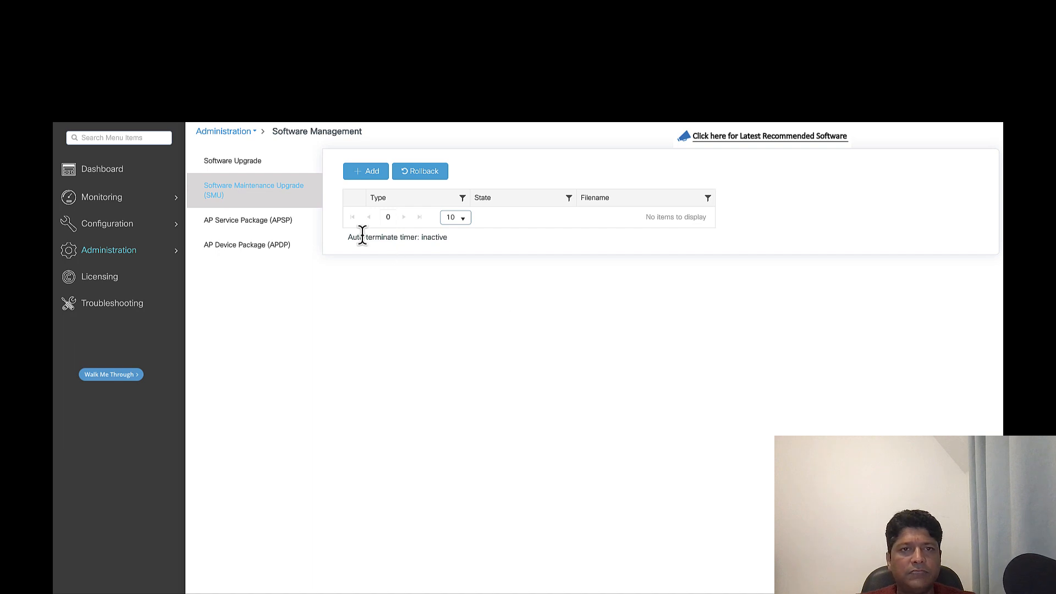
click(85, 171)
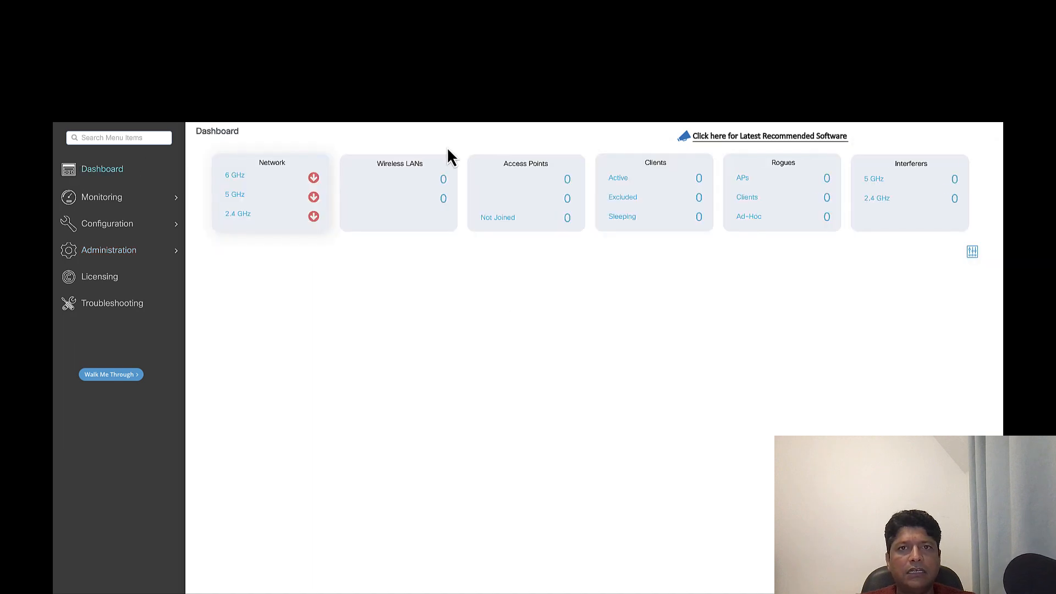